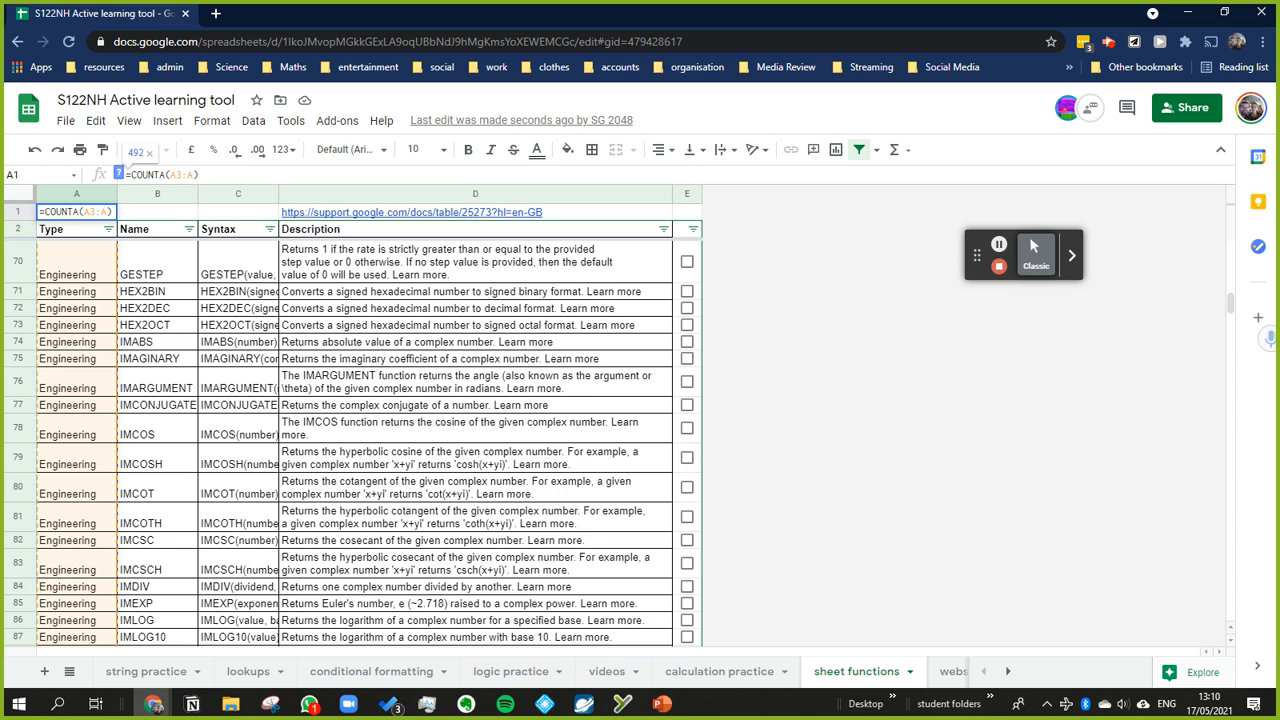
Step: Examine the COUNTA formula in cell A1
{"action": "left_click", "coordinate": [165, 292]}
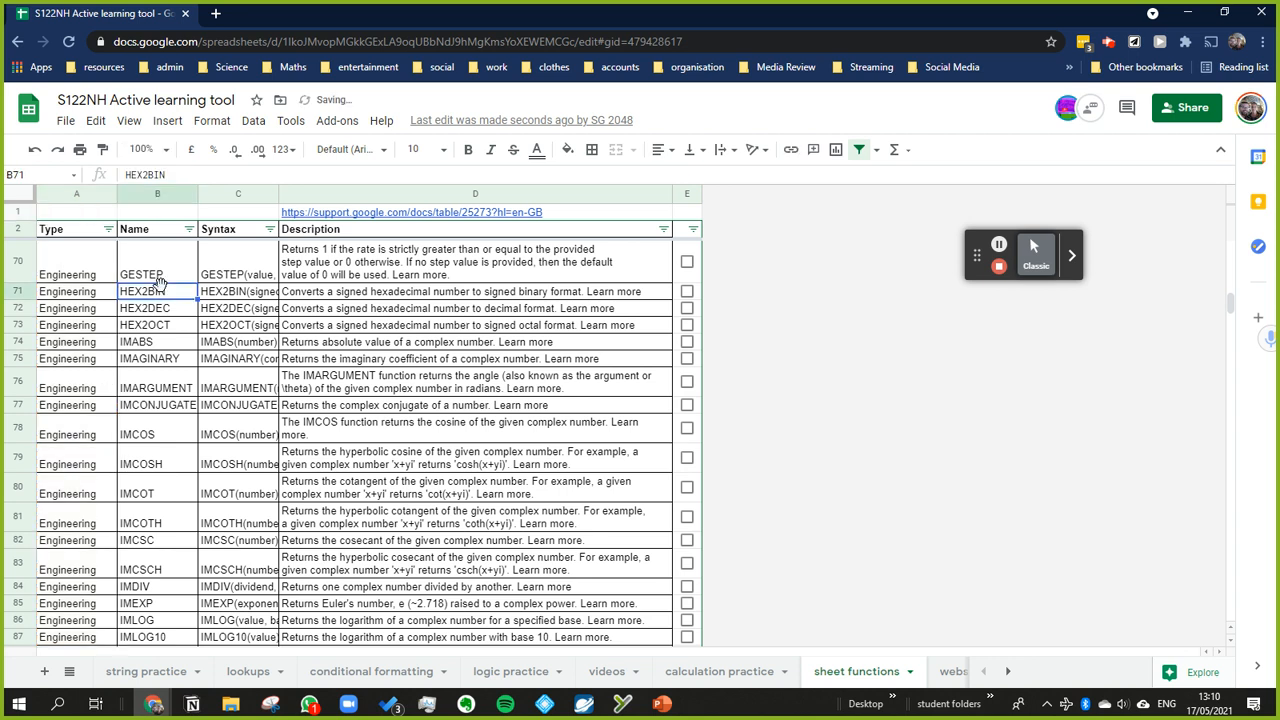
{"action": "left_click", "coordinate": [86, 213]}
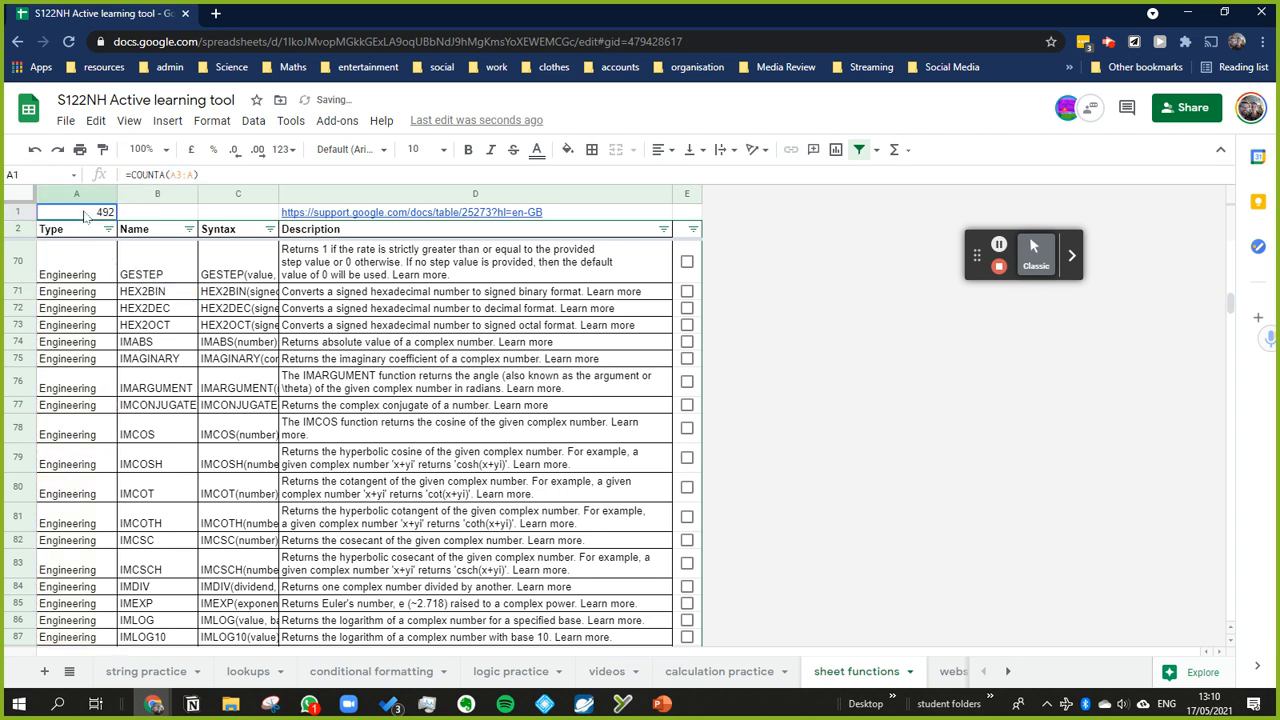
{"action": "left_click", "coordinate": [168, 174]}
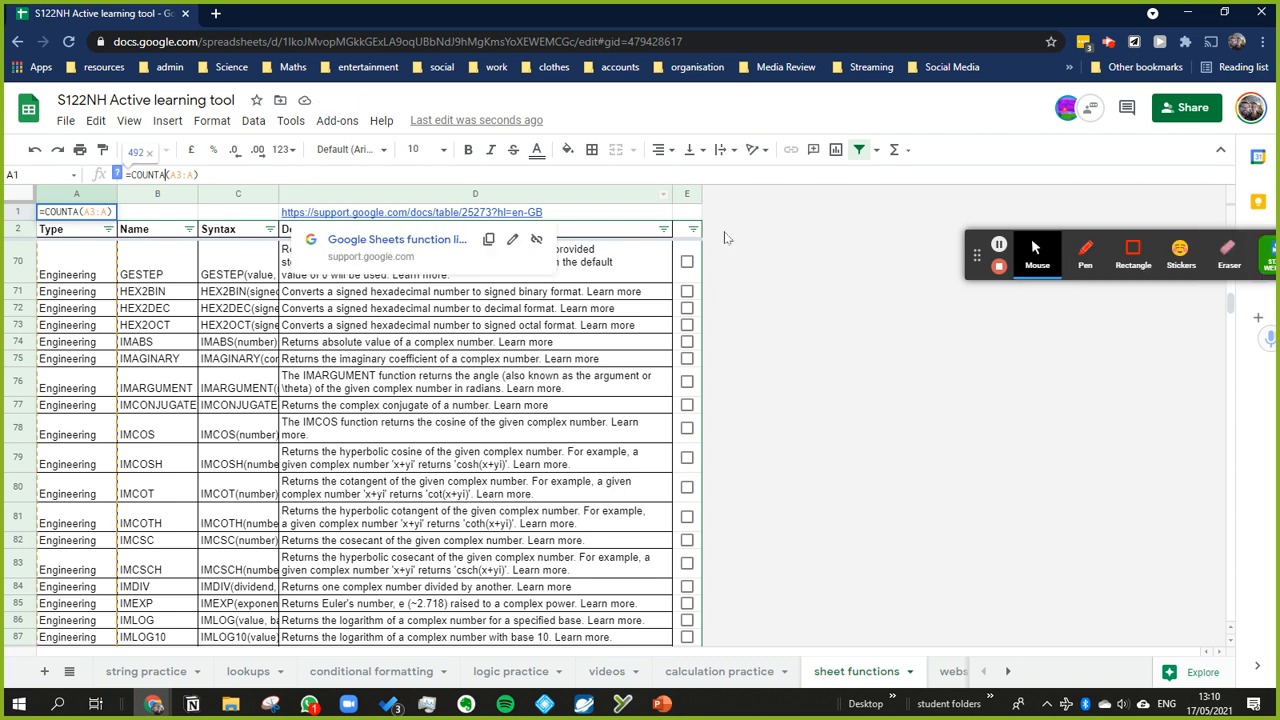
Step: Insert one column to the right of column E and clear the checkboxes from the new column F
{"action": "right_click", "coordinate": [690, 194]}
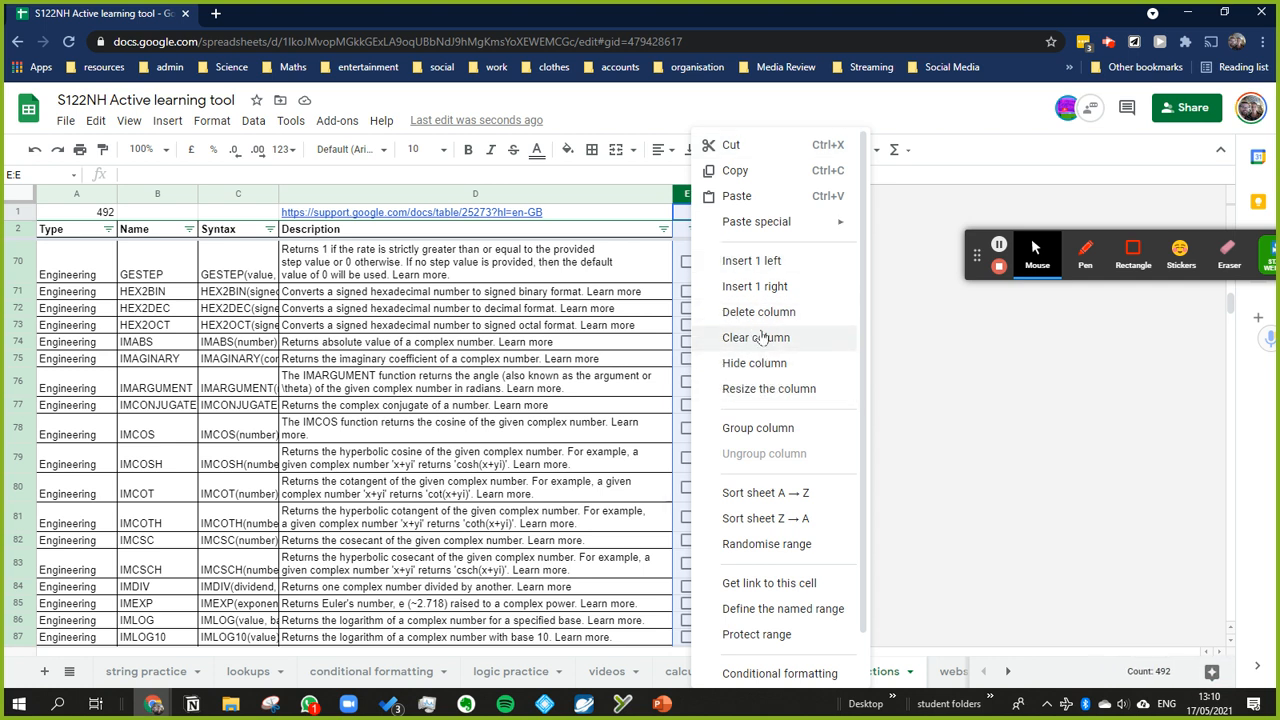
{"action": "left_click", "coordinate": [756, 298]}
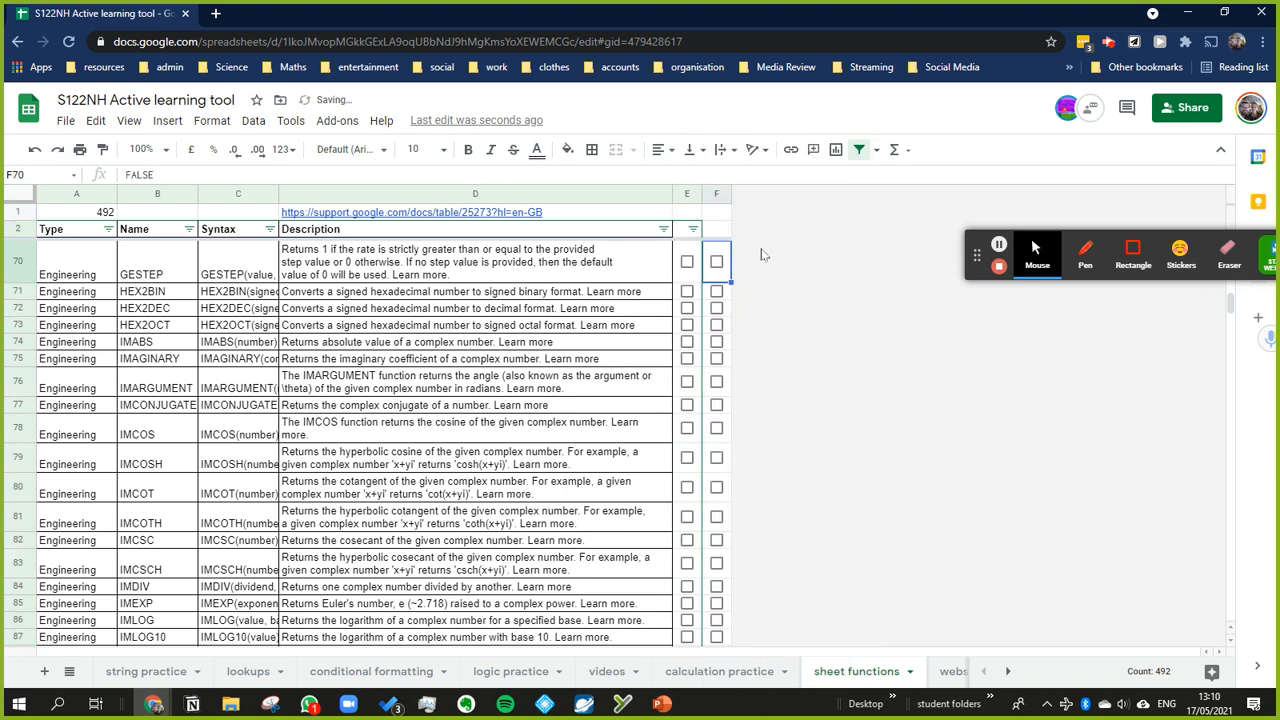
{"action": "left_click", "coordinate": [716, 194]}
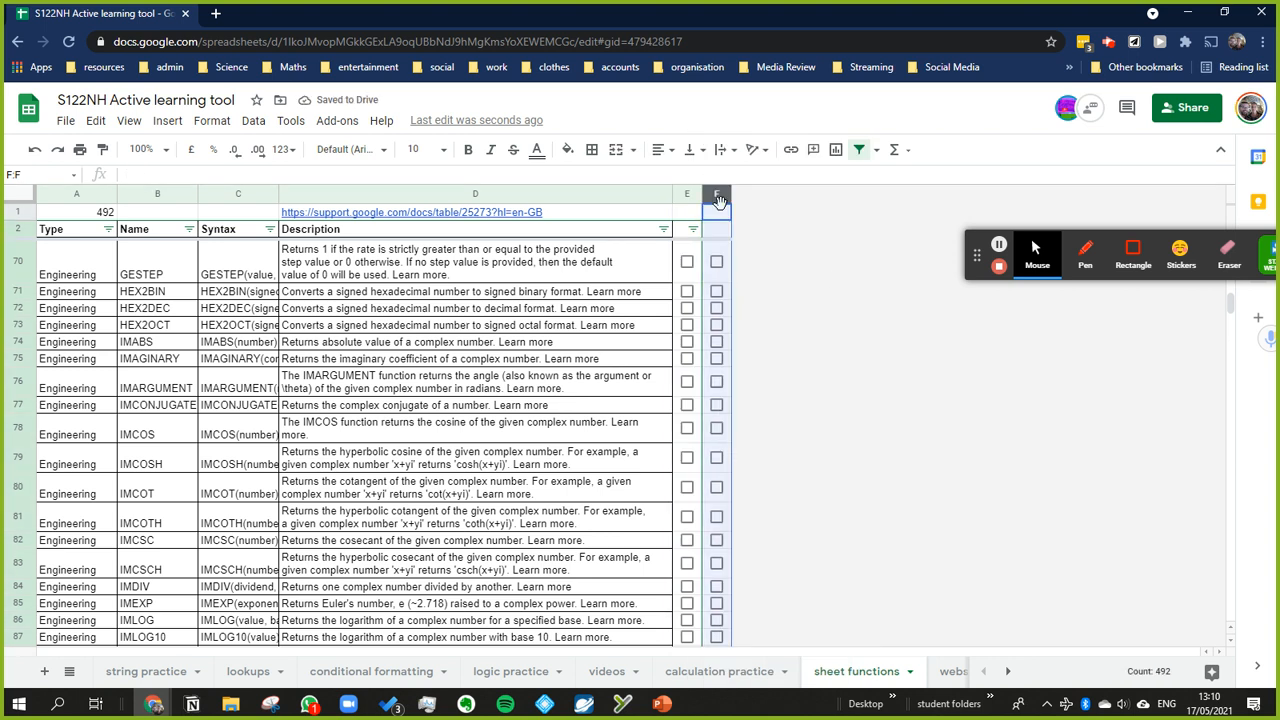
{"action": "key", "text": "Delete"}
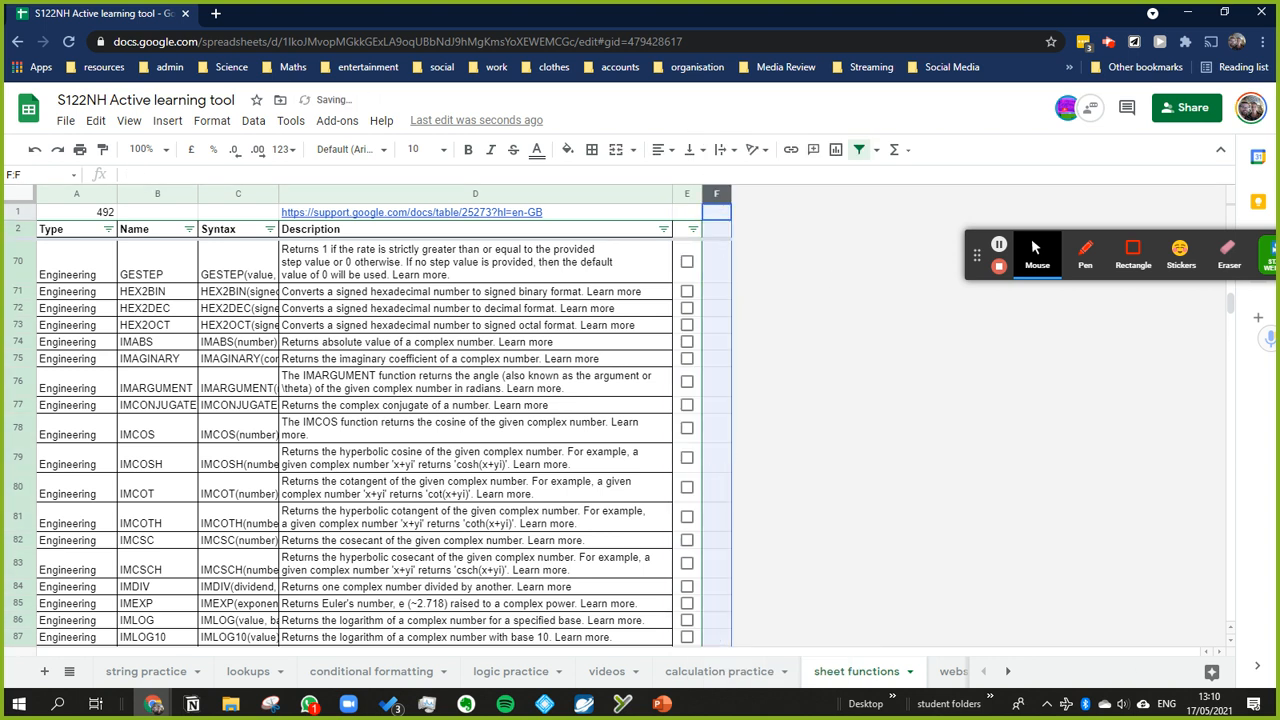
Step: Enter the sample numbers 2, 3, 6 and 5 in cells F71 to F74
{"action": "left_click", "coordinate": [728, 308]}
{"action": "type", "text": "3"}
{"action": "key", "text": "Down"}
{"action": "type", "text": "6"}
{"action": "key", "text": "Down"}
{"action": "type", "text": "5"}
{"action": "key", "text": "Up"}
{"action": "key", "text": "Up"}
{"action": "key", "text": "Up"}
{"action": "type", "text": "2"}
{"action": "key", "text": "Return"}
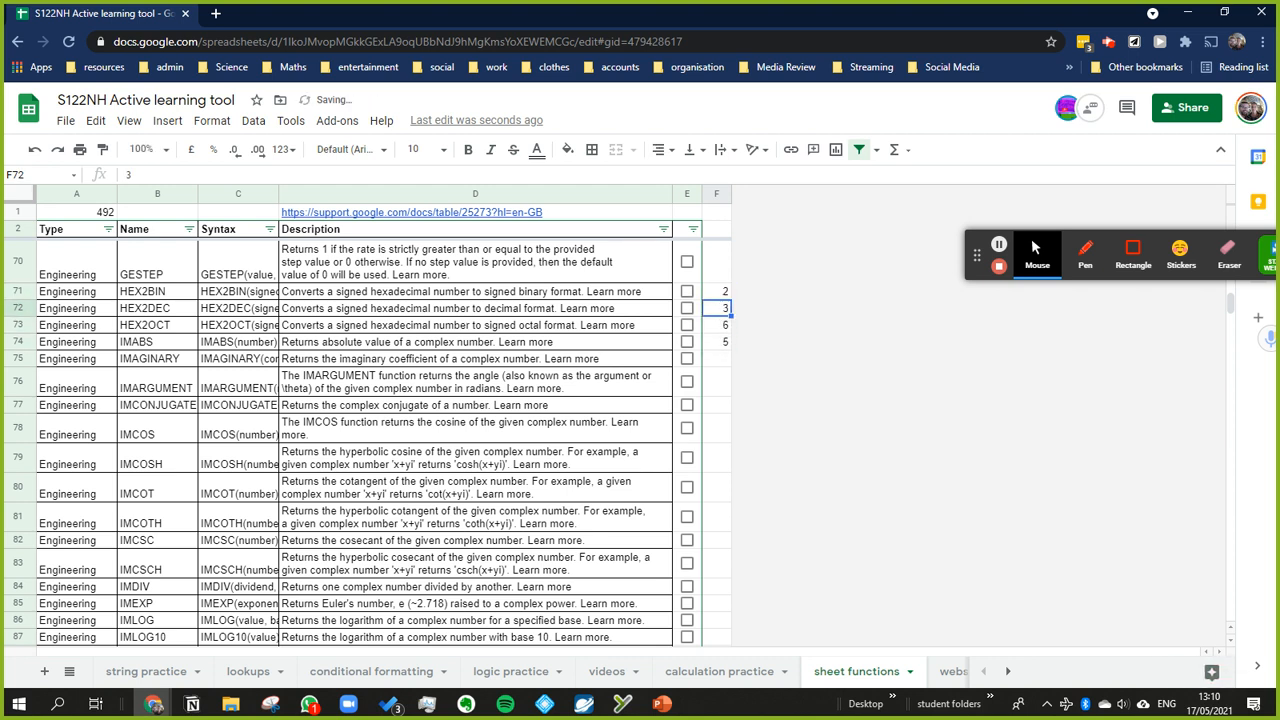
Step: Enter a SUM formula in F70 that adds up the range F71:F74
{"action": "key", "text": "Up"}
{"action": "key", "text": "Up"}
{"action": "type", "text": "=sum"}
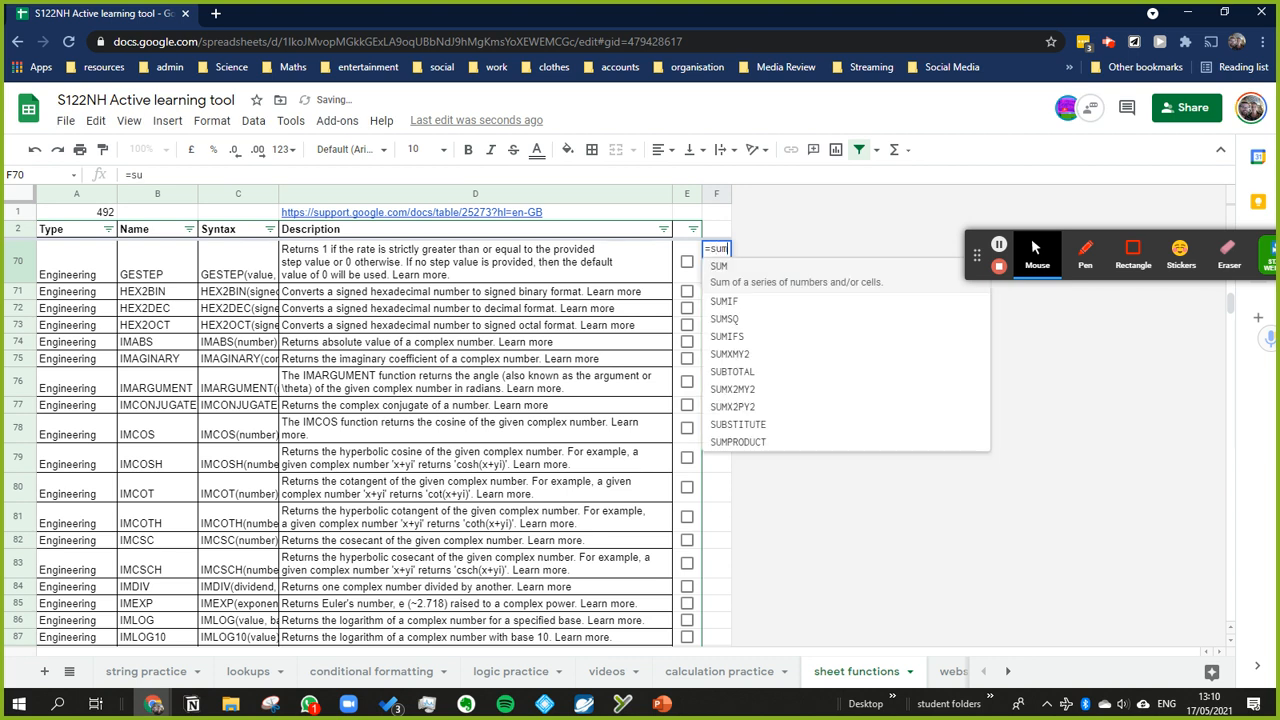
{"action": "key", "text": "Tab"}
{"action": "key", "text": "Down"}
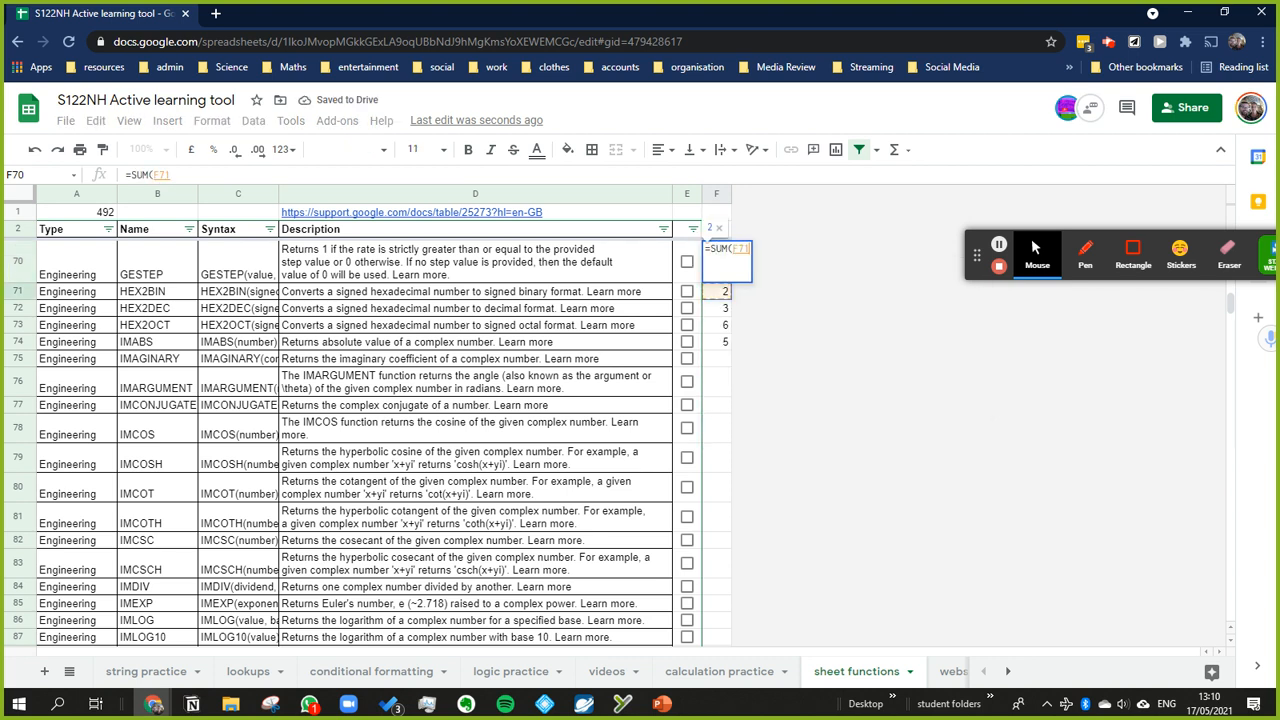
{"action": "key", "text": "shift+Down"}
{"action": "key", "text": "shift+Down"}
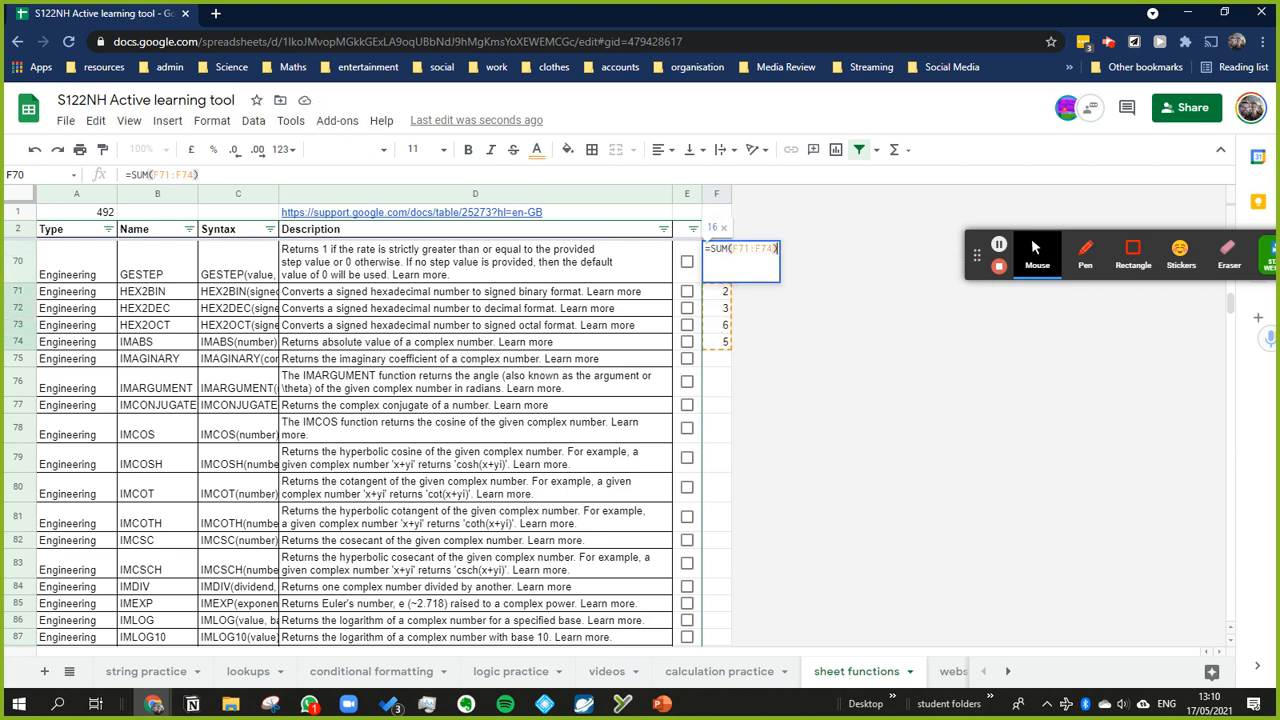
{"action": "key", "text": "Return"}
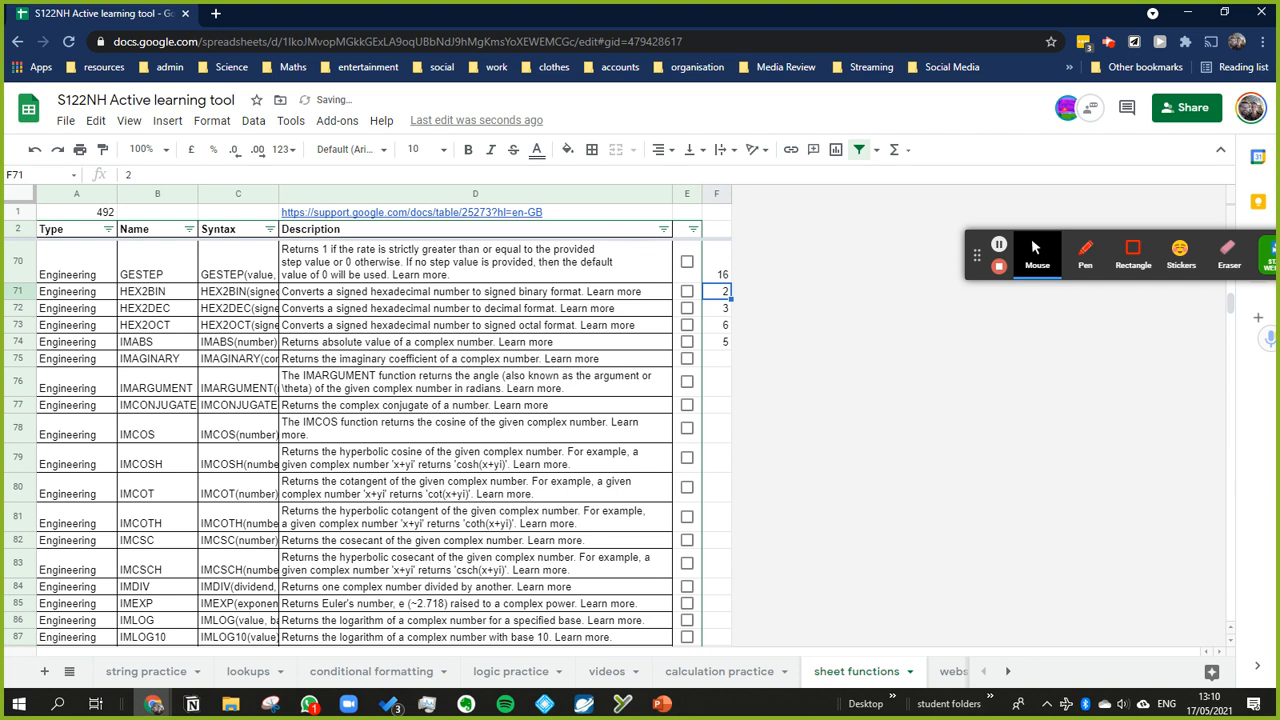
Step: Replace the SUM function in F70 with COUNT, keeping the range F71:F74
{"action": "left_click", "coordinate": [724, 270]}
{"action": "left_click", "coordinate": [327, 175]}
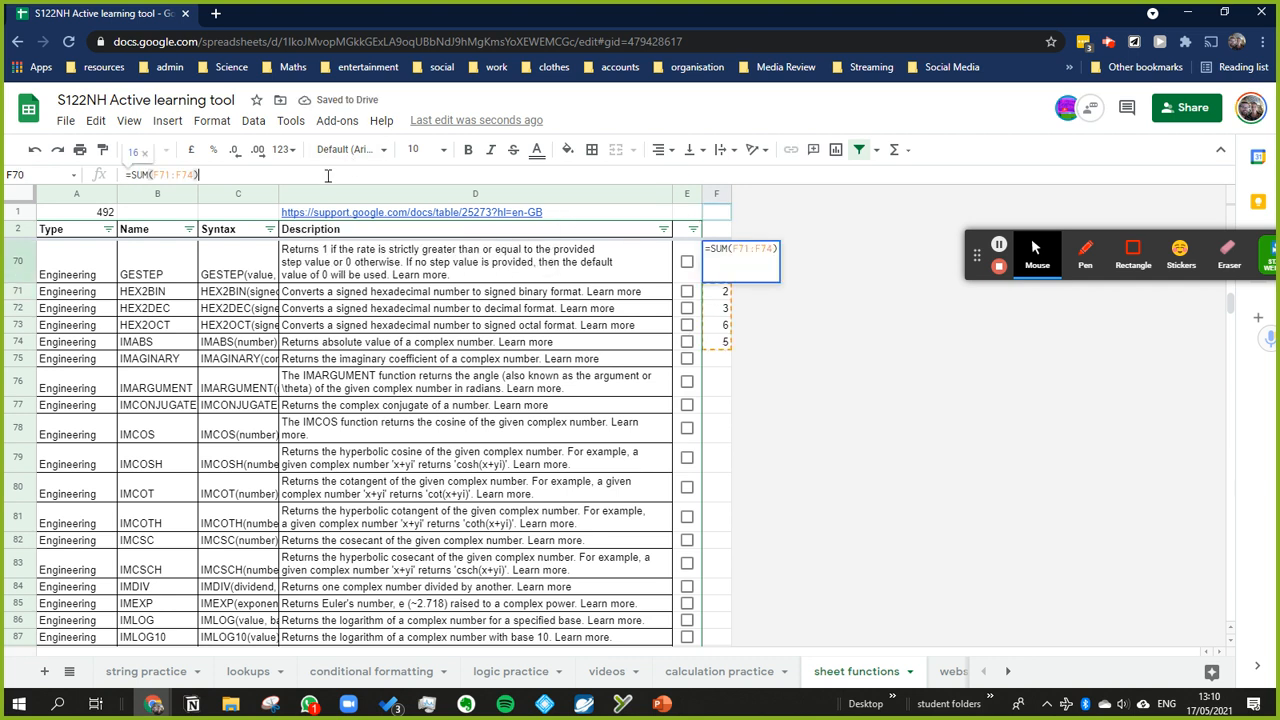
{"action": "left_click_drag", "start_coordinate": [149, 175], "coordinate": [130, 175]}
{"action": "type", "text": "COUNT"}
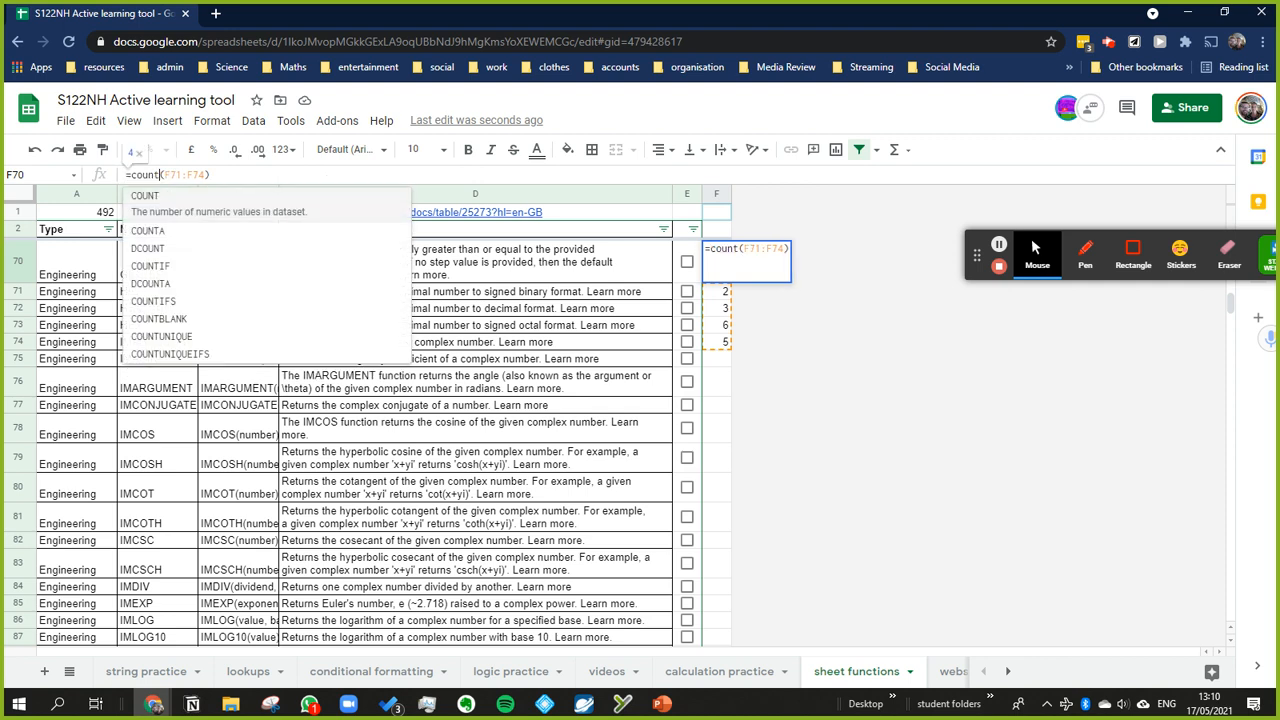
{"action": "key", "text": "Right"}
{"action": "key", "text": "Return"}
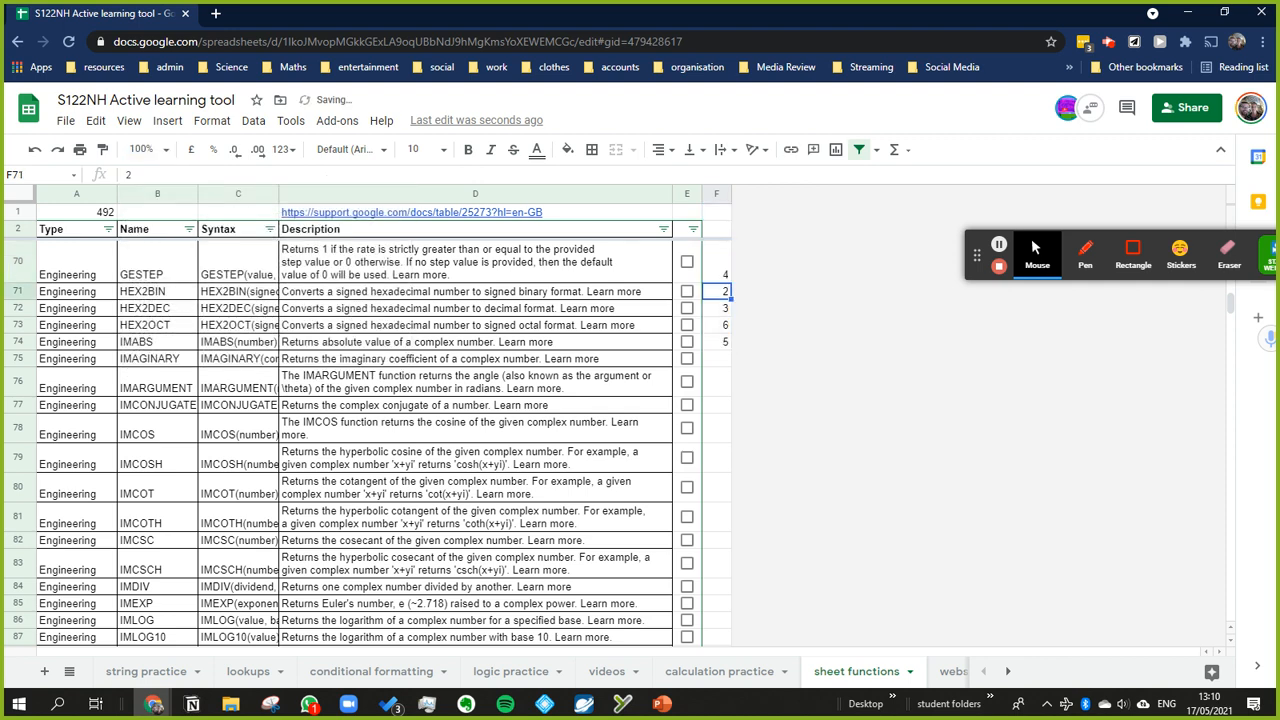
Step: Format cell F70 as bold with a yellow fill
{"action": "key", "text": "Up"}
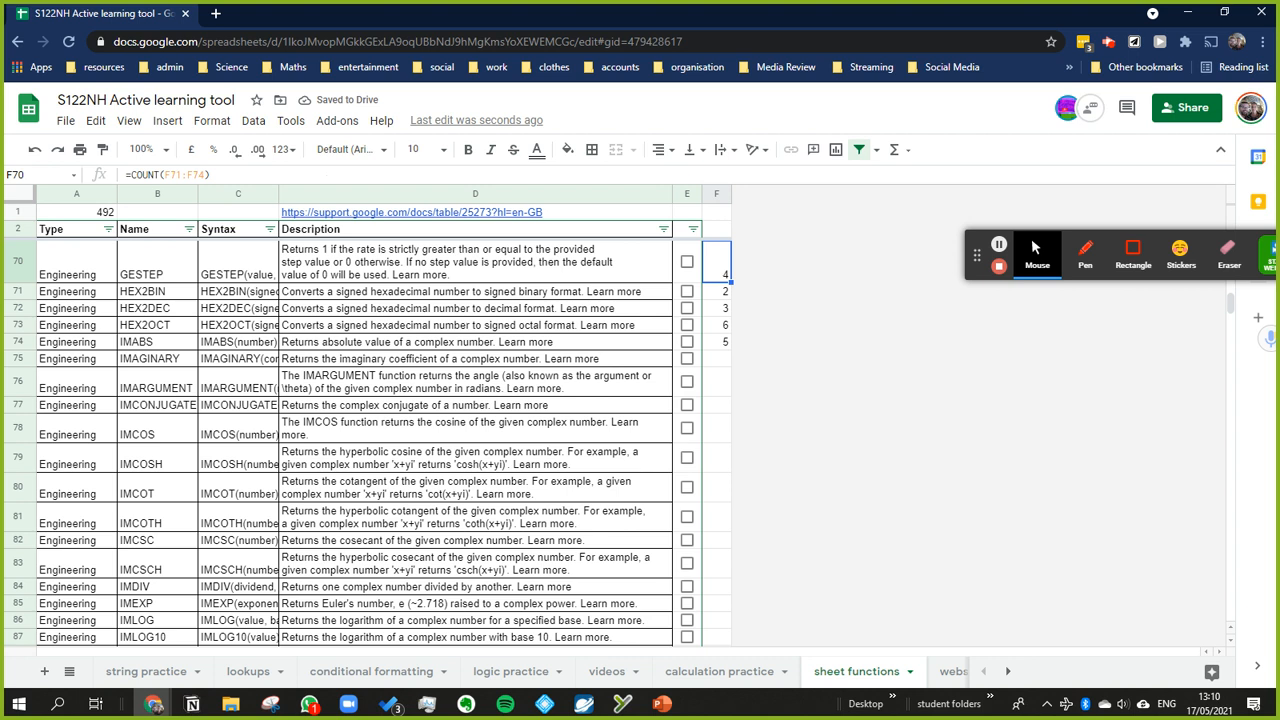
{"action": "key", "text": "ctrl+b"}
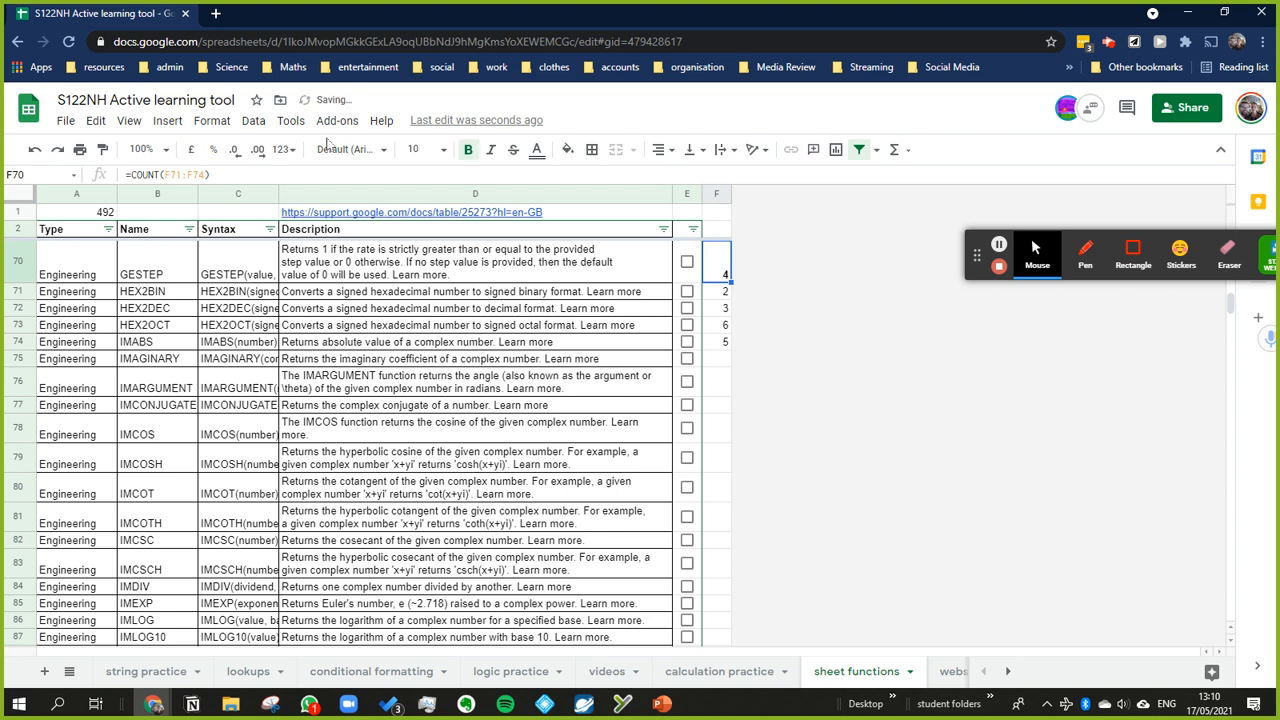
{"action": "left_click", "coordinate": [567, 149]}
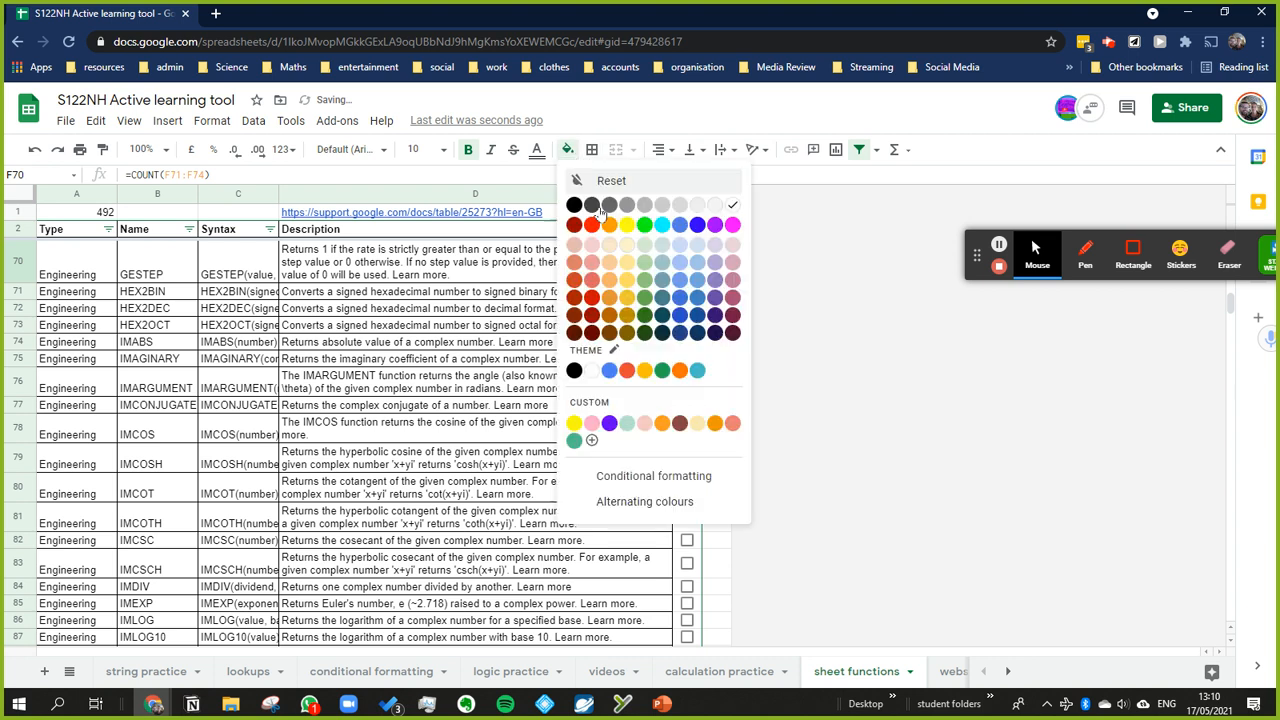
{"action": "left_click", "coordinate": [617, 232]}
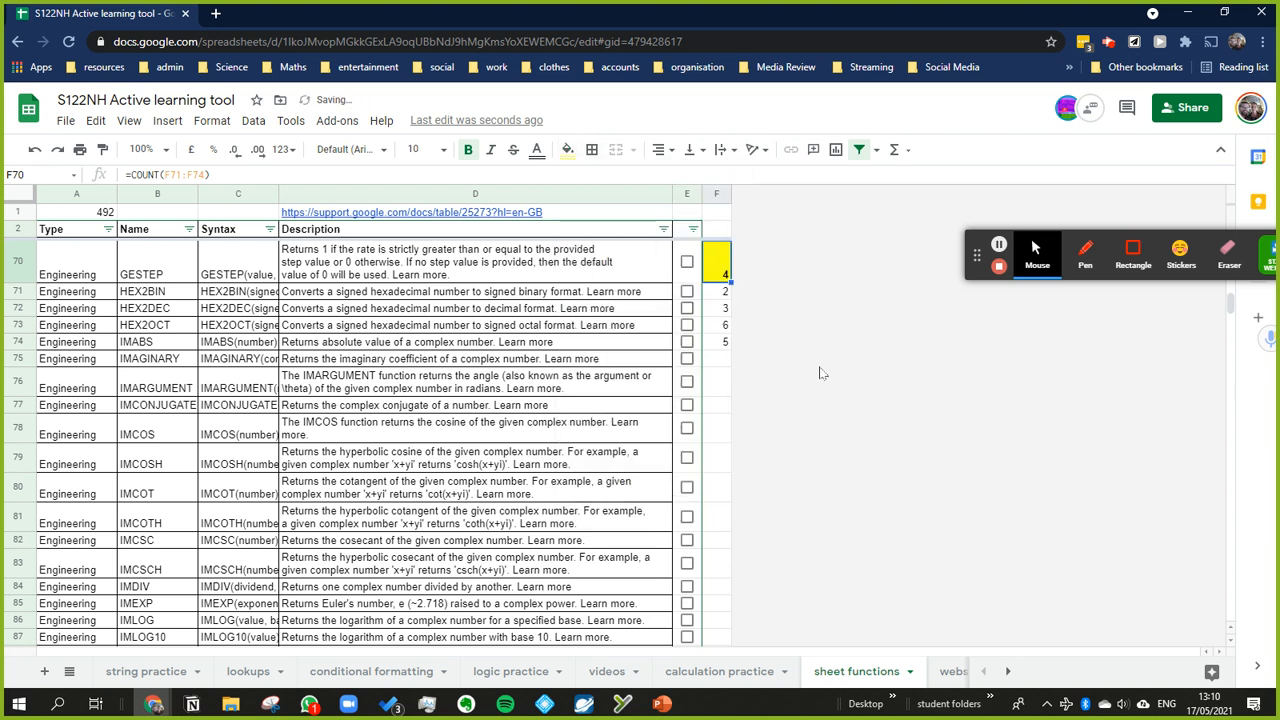
Step: Change the function in F70 from COUNT to COUNTA over the range F71:F74
{"action": "left_click", "coordinate": [725, 293]}
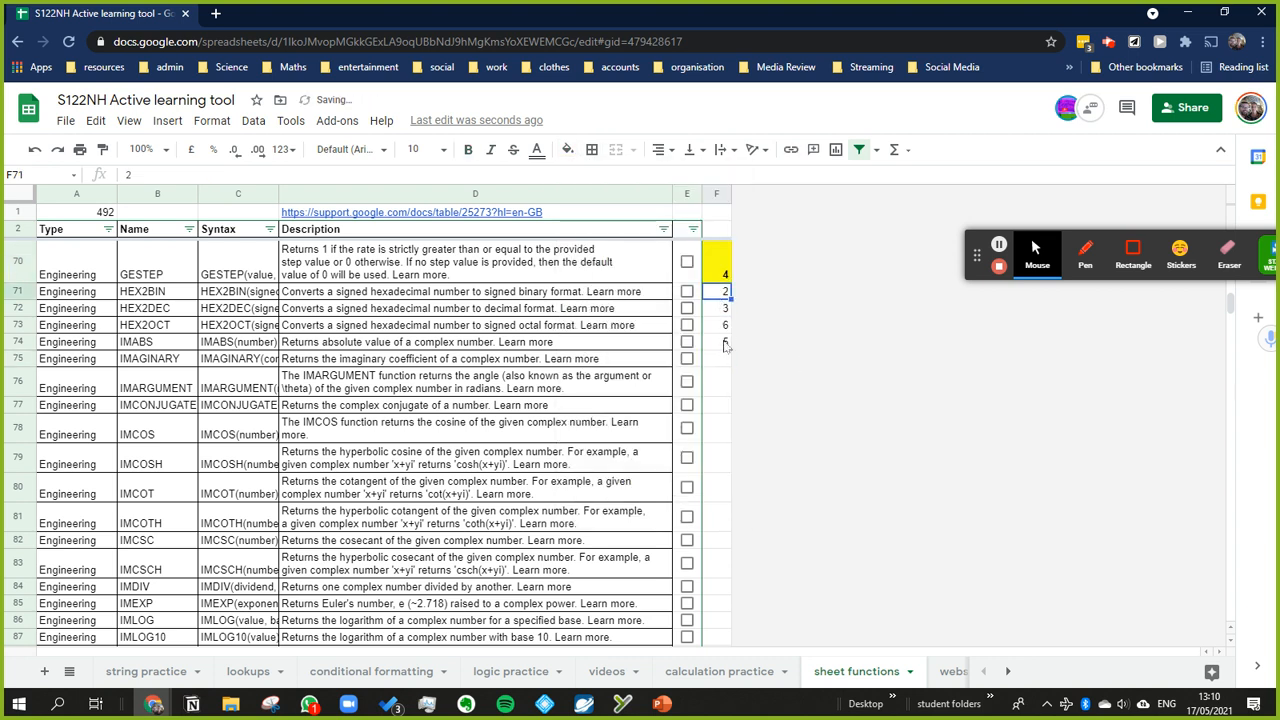
{"action": "left_click", "coordinate": [718, 262]}
{"action": "left_click", "coordinate": [161, 174]}
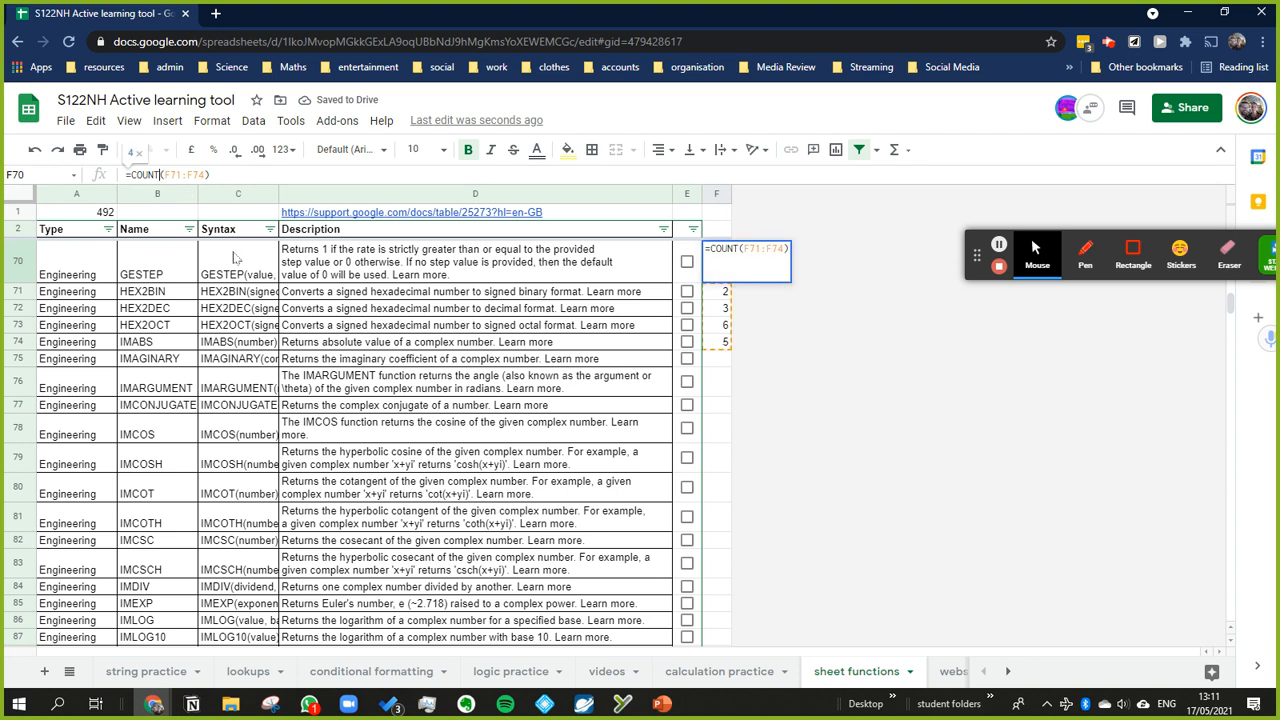
{"action": "type", "text": "a"}
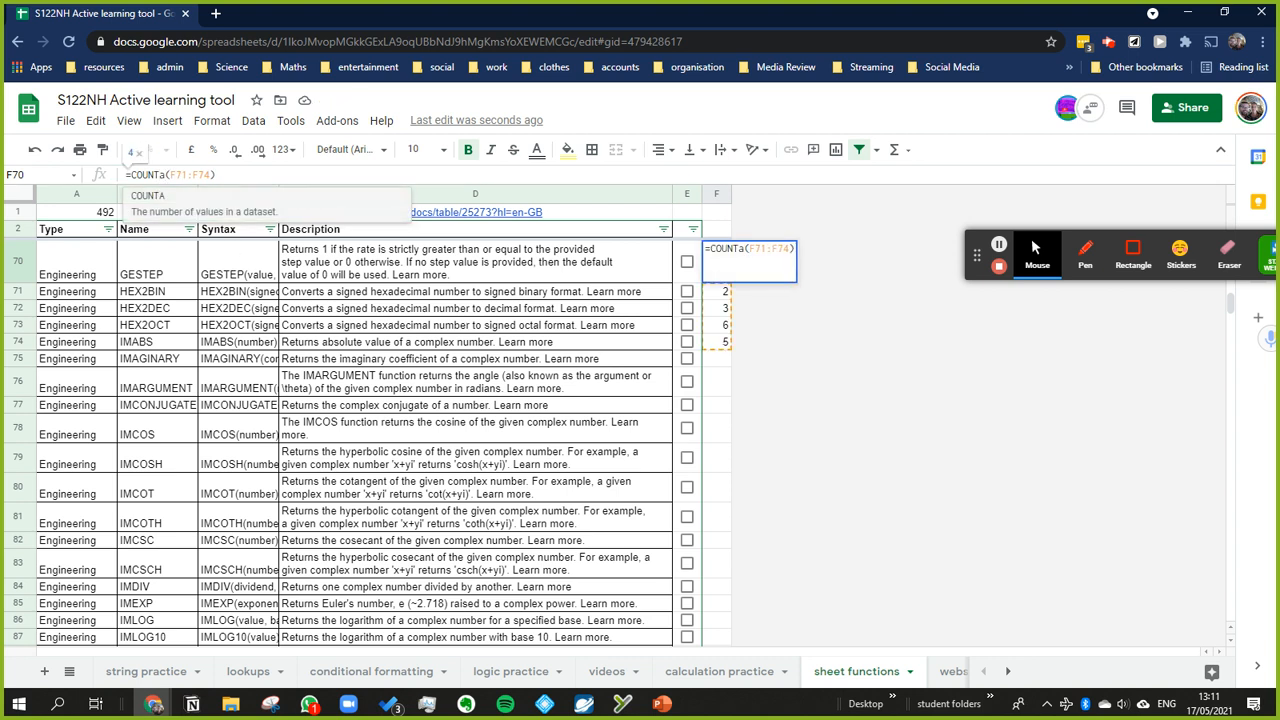
{"action": "key", "text": "Tab"}
{"action": "key", "text": "Return"}
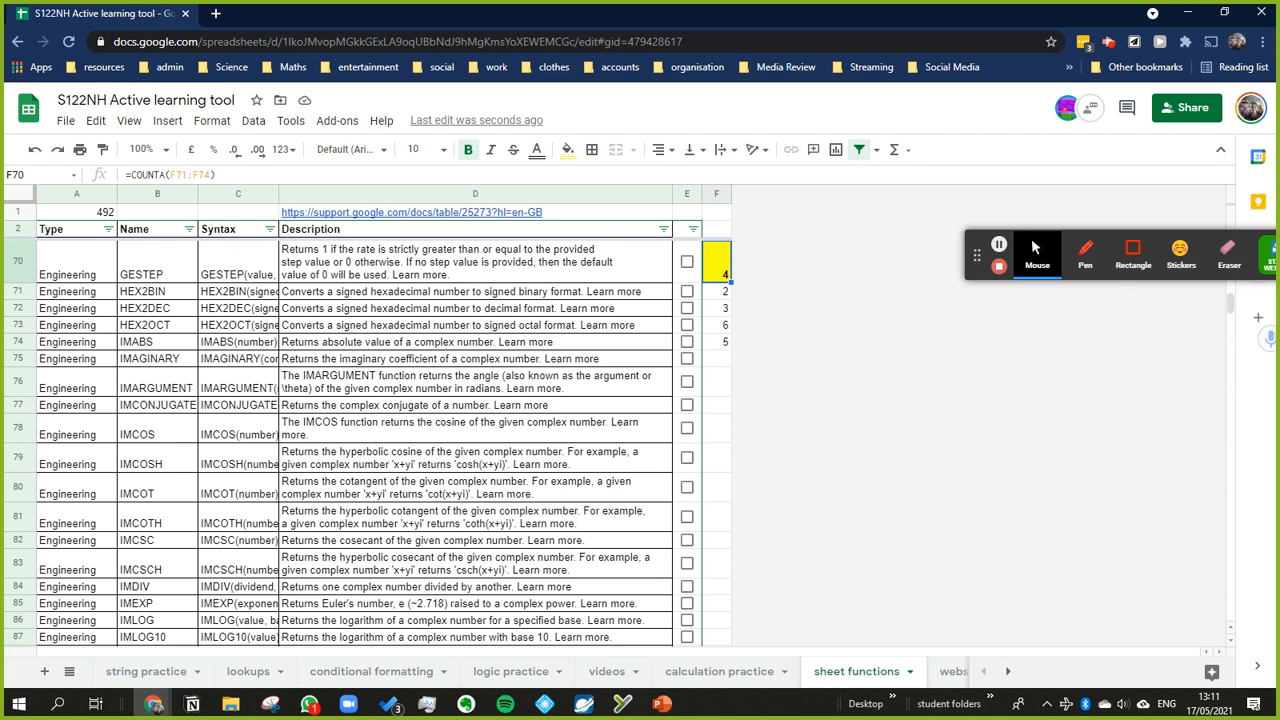
Step: Enter the text "hi" in F75, just below the sample numbers, and clear that cell again
{"action": "left_click", "coordinate": [717, 362]}
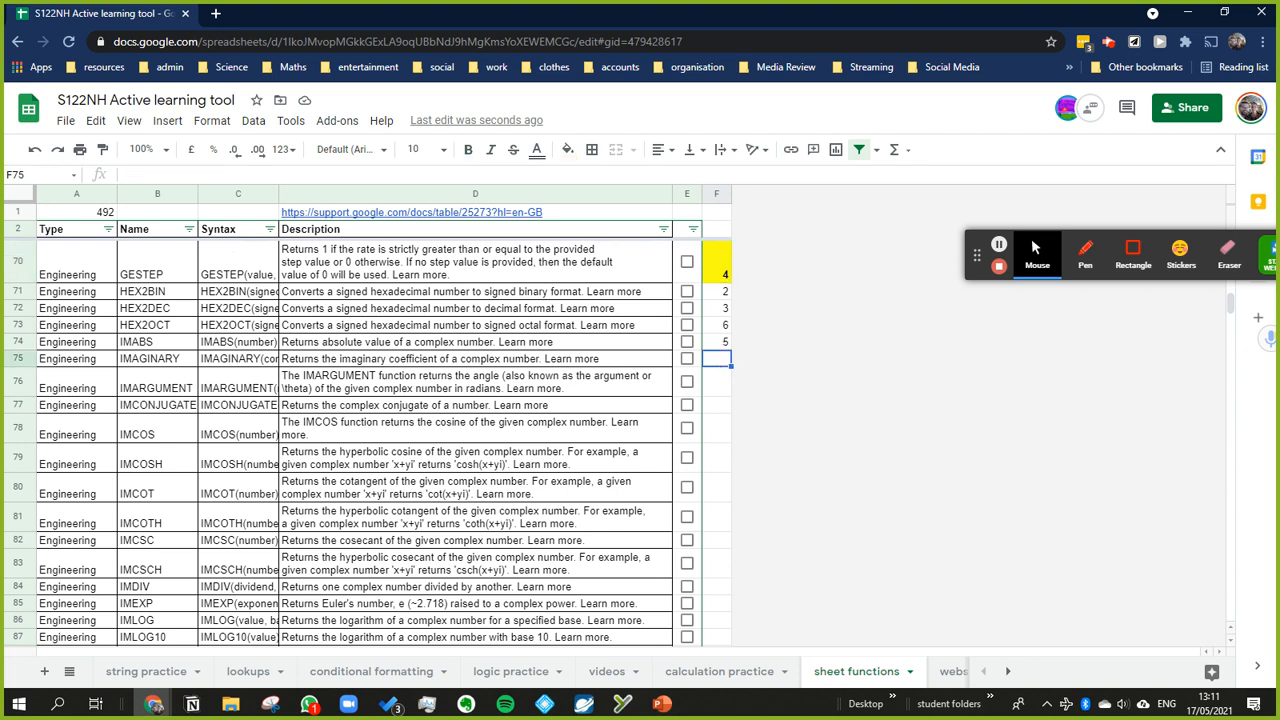
{"action": "type", "text": "he"}
{"action": "type", "text": "i"}
{"action": "key", "text": "Return"}
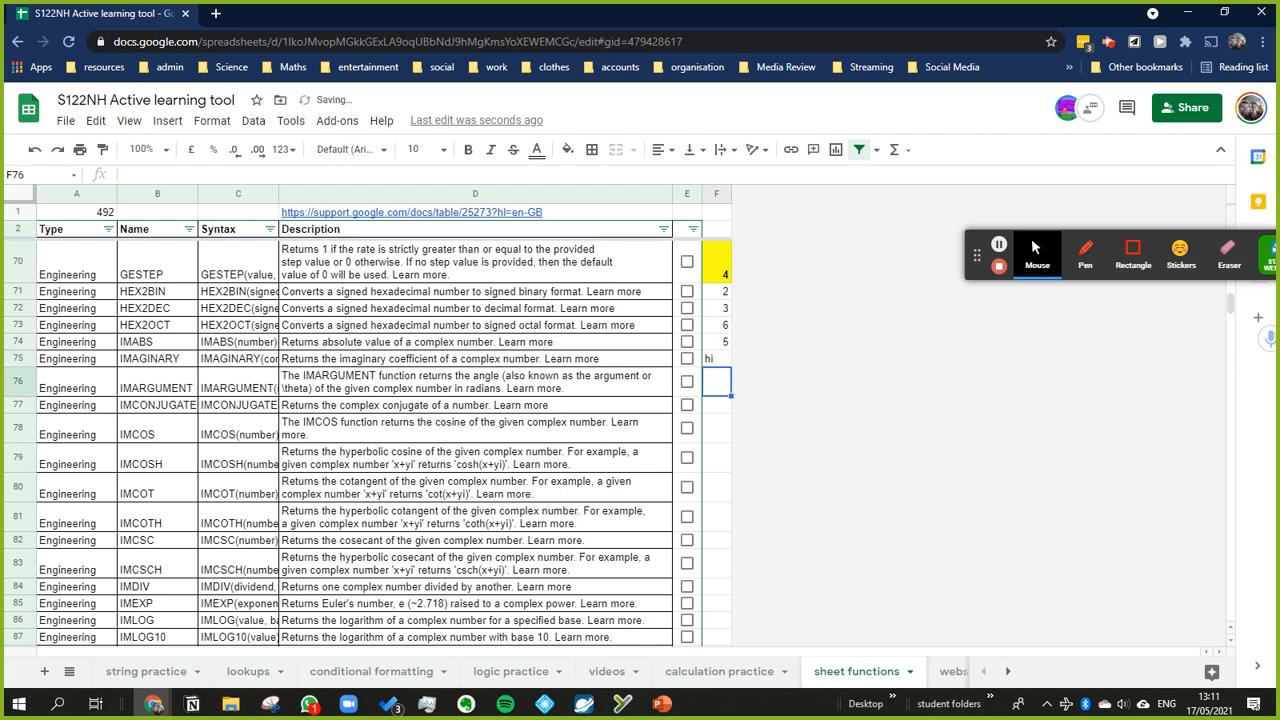
{"action": "key", "text": "Up"}
{"action": "key", "text": "Delete"}
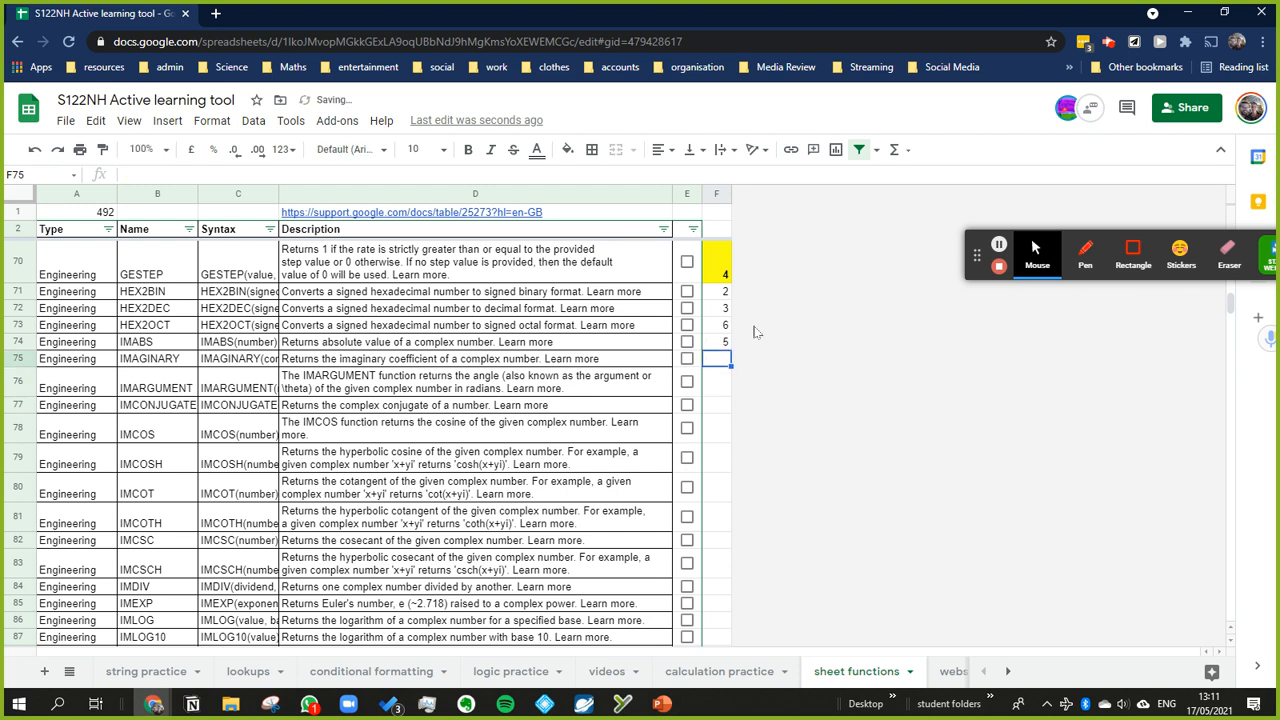
Step: Replace the number in F74 with the text "hi"
{"action": "left_click", "coordinate": [724, 343]}
{"action": "type", "text": "hi"}
{"action": "key", "text": "Return"}
Step: Change the COUNTA function in F70 back to COUNT for the range F71:F74
{"action": "left_click", "coordinate": [711, 262]}
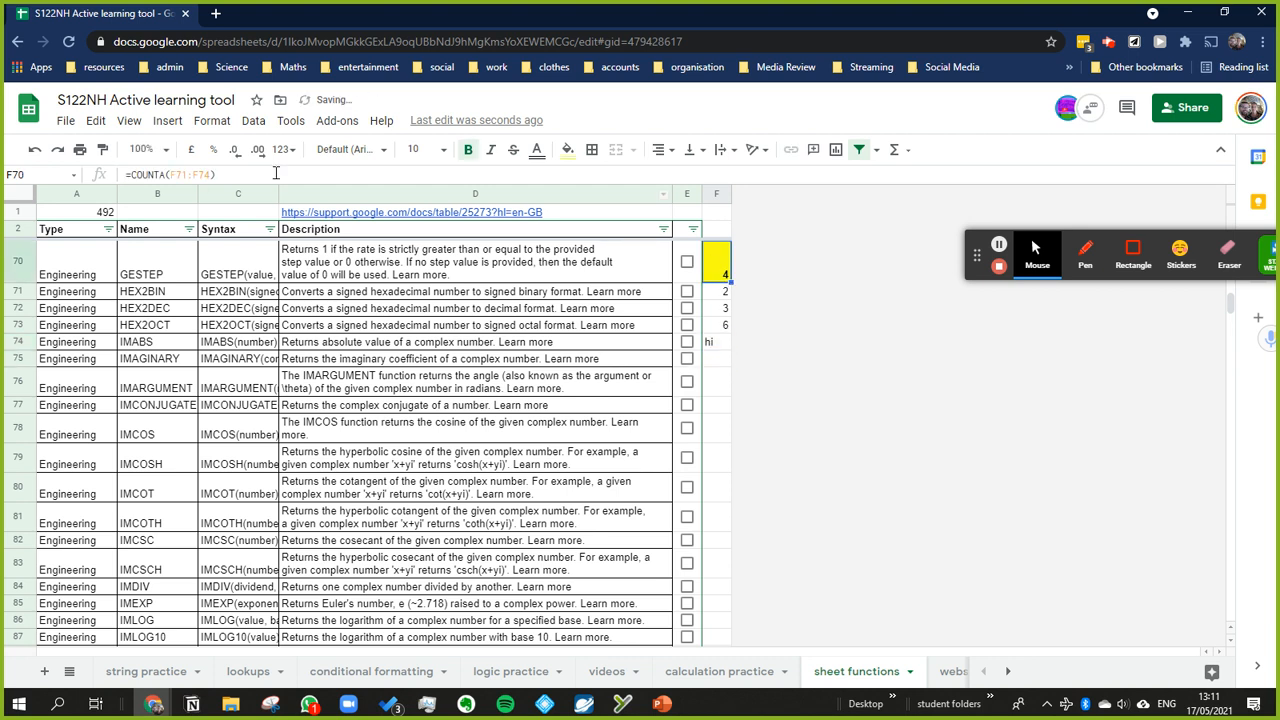
{"action": "left_click", "coordinate": [167, 175]}
{"action": "key", "text": "BackSpace"}
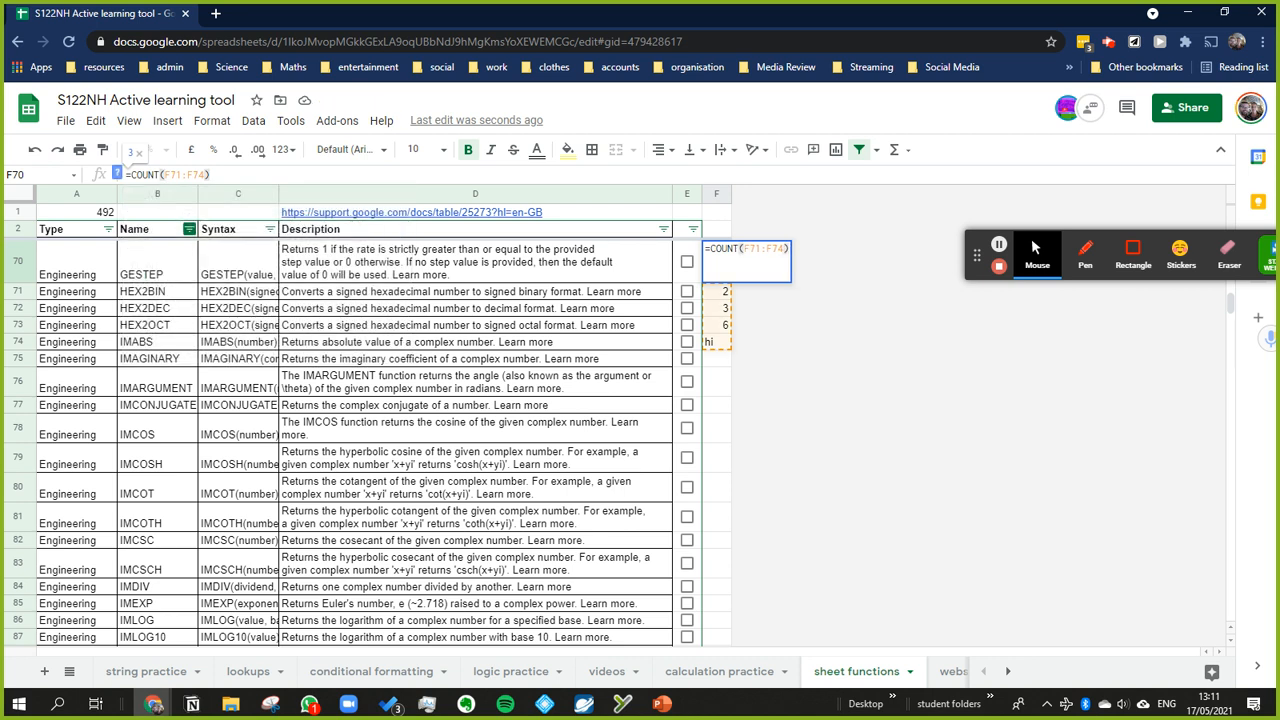
{"action": "key", "text": "Return"}
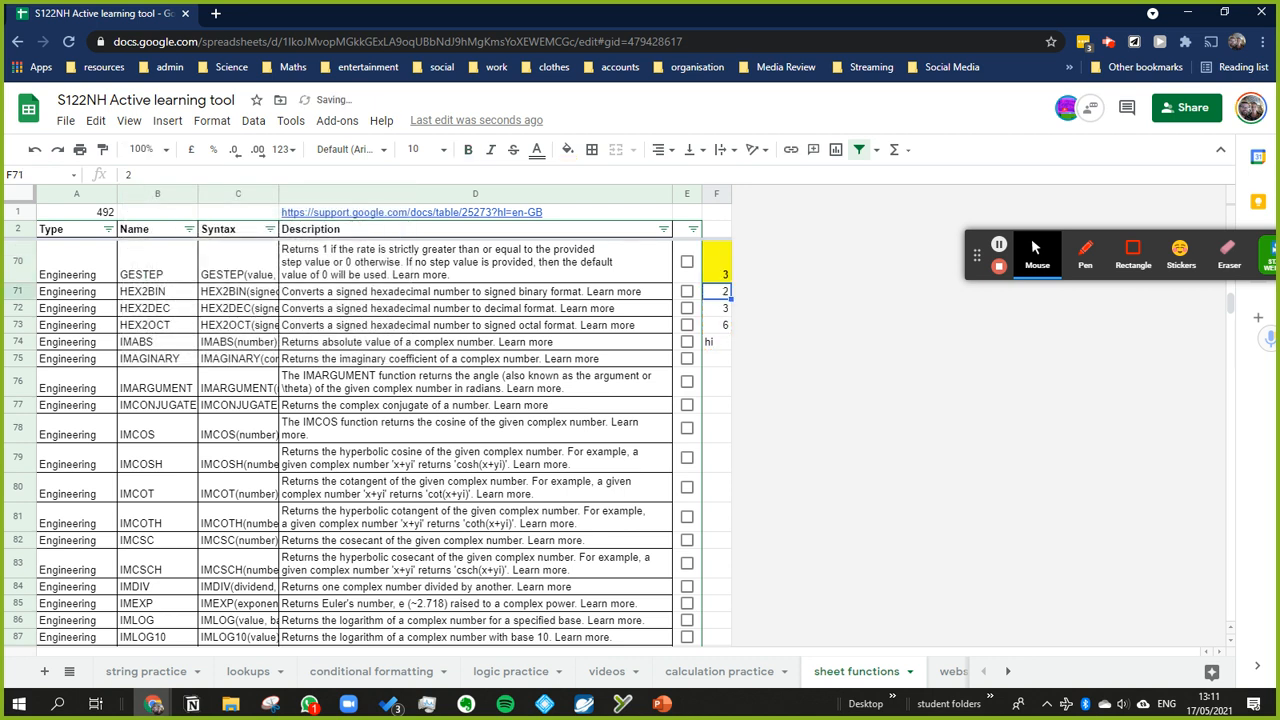
Step: Examine the text entry in F74, the empty cell F75 and the range used by the COUNT formula in F70
{"action": "left_click", "coordinate": [722, 346]}
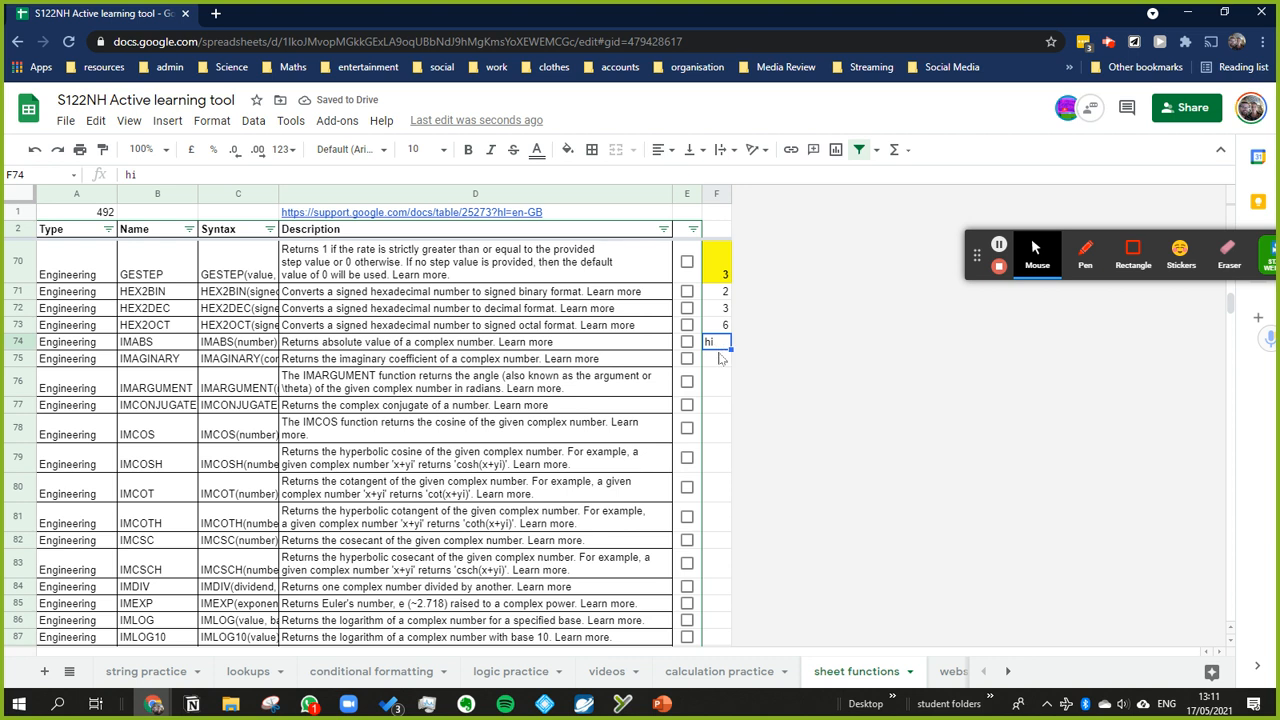
{"action": "left_click", "coordinate": [721, 360]}
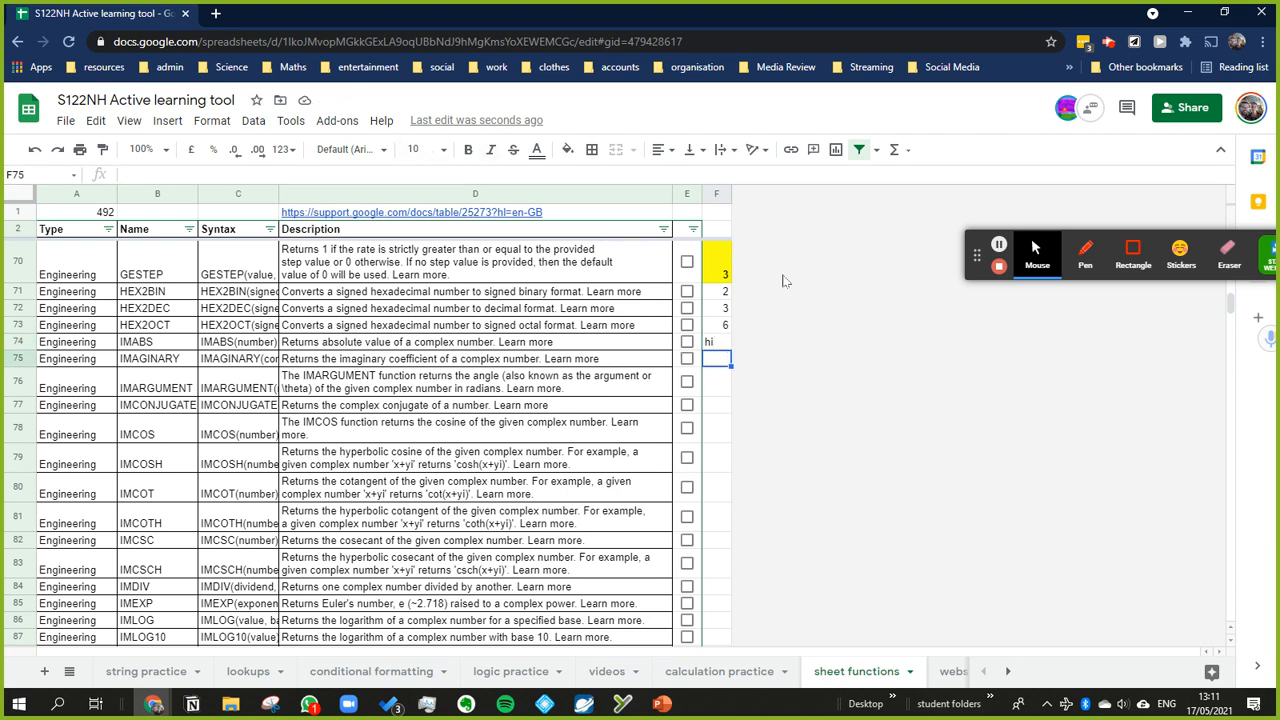
{"action": "left_click", "coordinate": [719, 270]}
{"action": "left_click", "coordinate": [216, 176]}
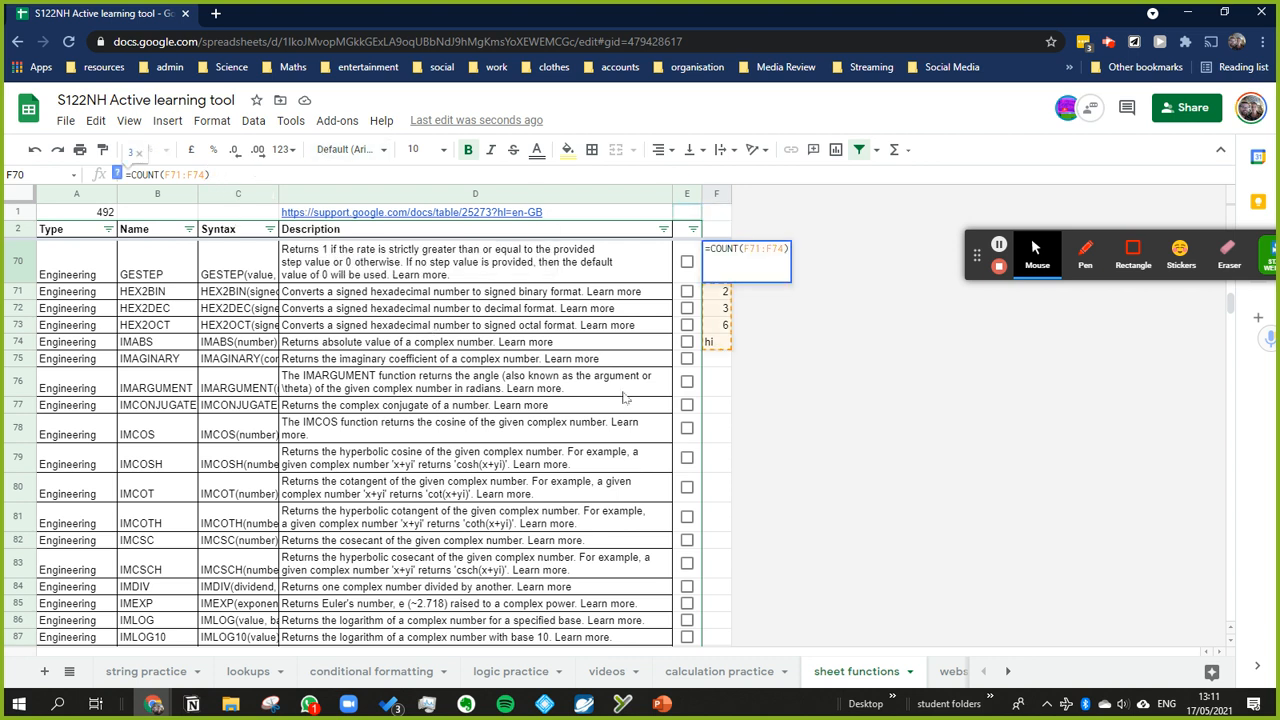
{"action": "left_click", "coordinate": [726, 344]}
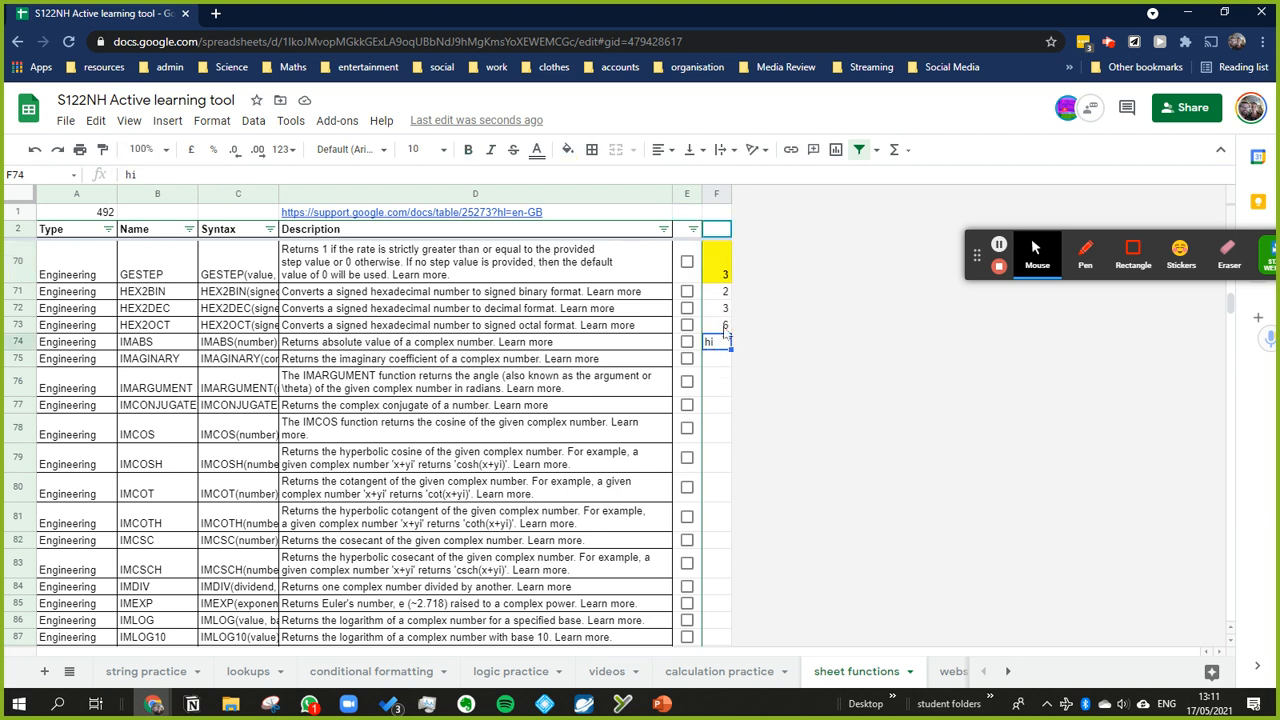
Step: Clear the contents of the demonstration cells F70:F74
{"action": "left_click", "coordinate": [720, 268]}
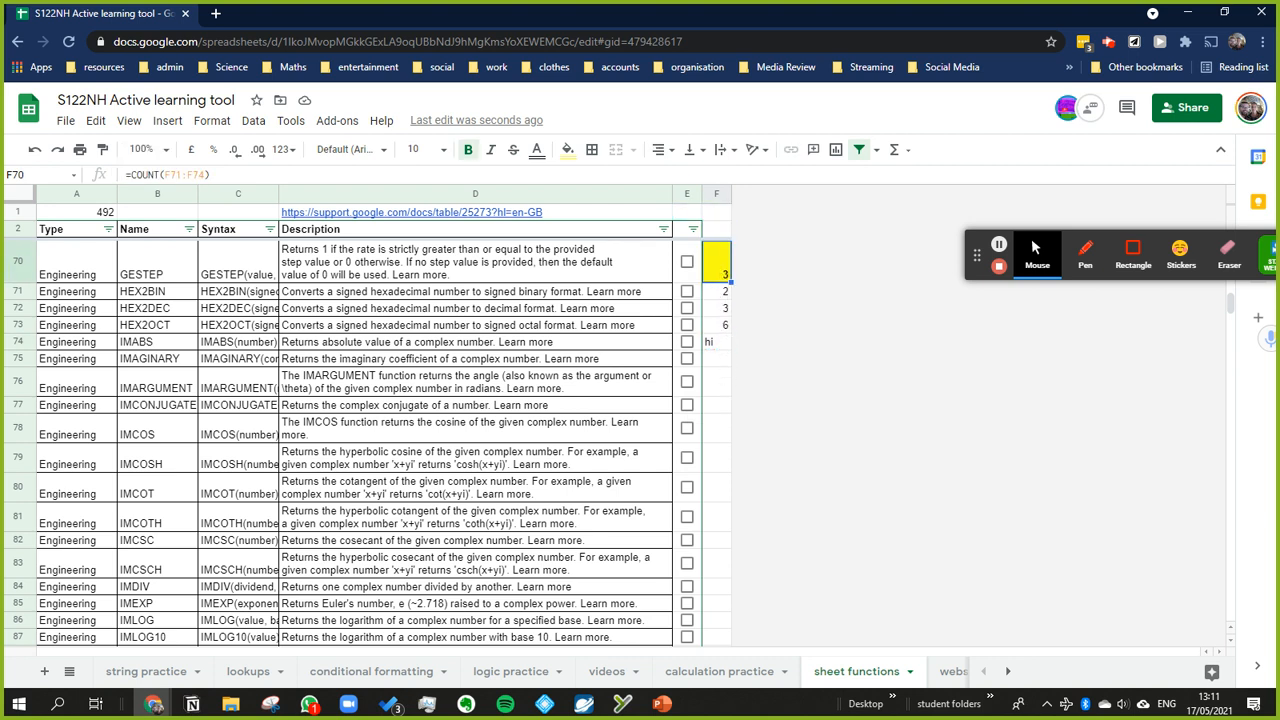
{"action": "key", "text": "shift+Down"}
{"action": "key", "text": "shift+Down"}
{"action": "key", "text": "shift+Down"}
{"action": "key", "text": "shift+Down"}
{"action": "key", "text": "Delete"}
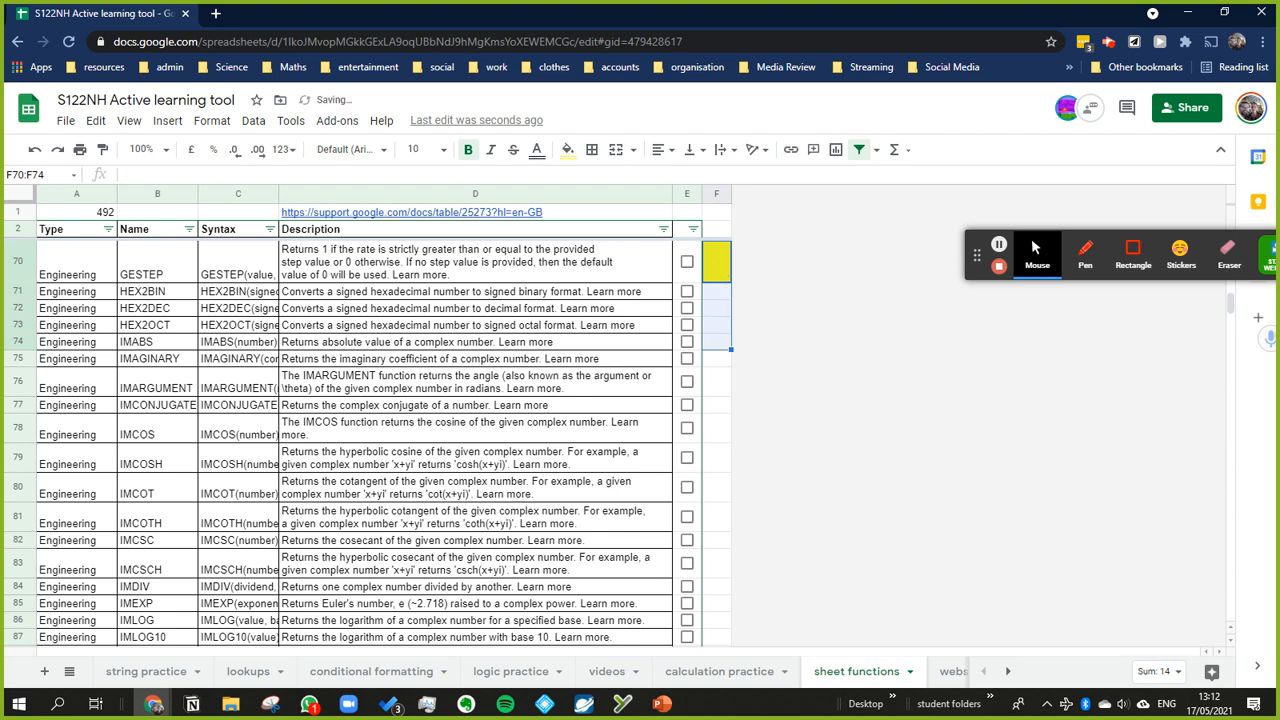
Step: Delete the spare demonstration column F from the sheet functions tab
{"action": "left_click", "coordinate": [713, 191]}
{"action": "right_click", "coordinate": [713, 191]}
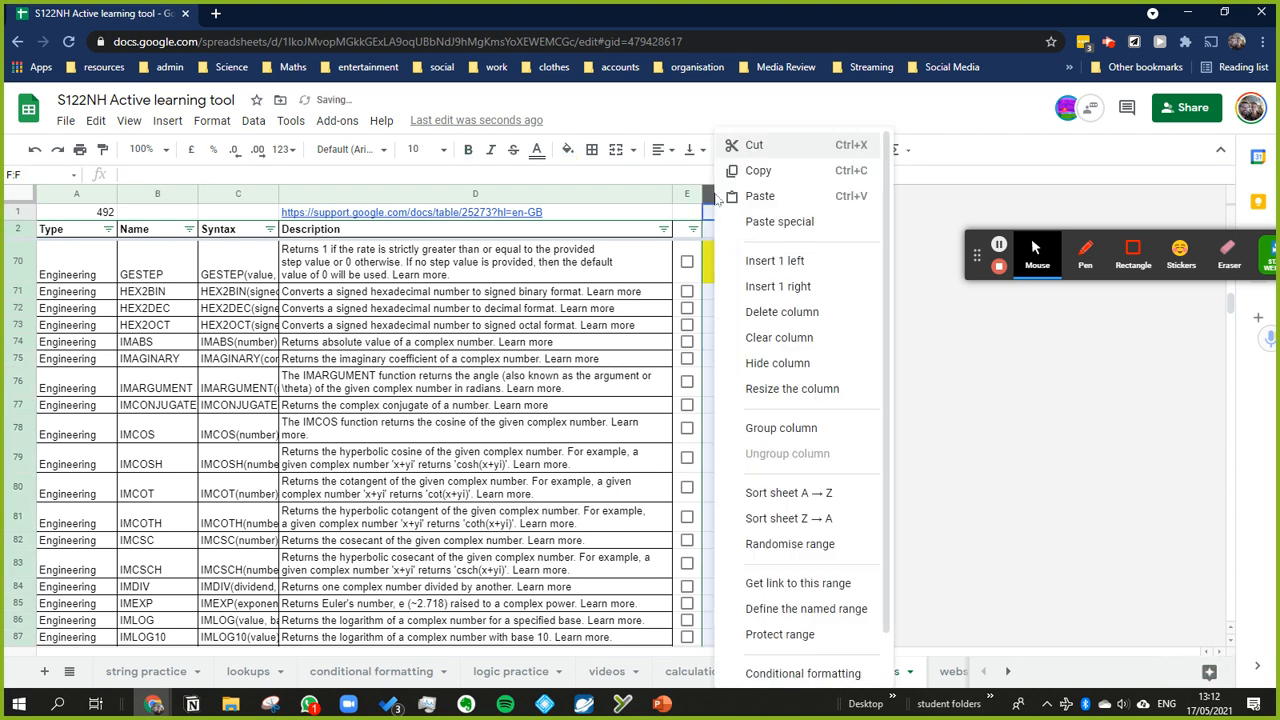
{"action": "left_click", "coordinate": [783, 314]}
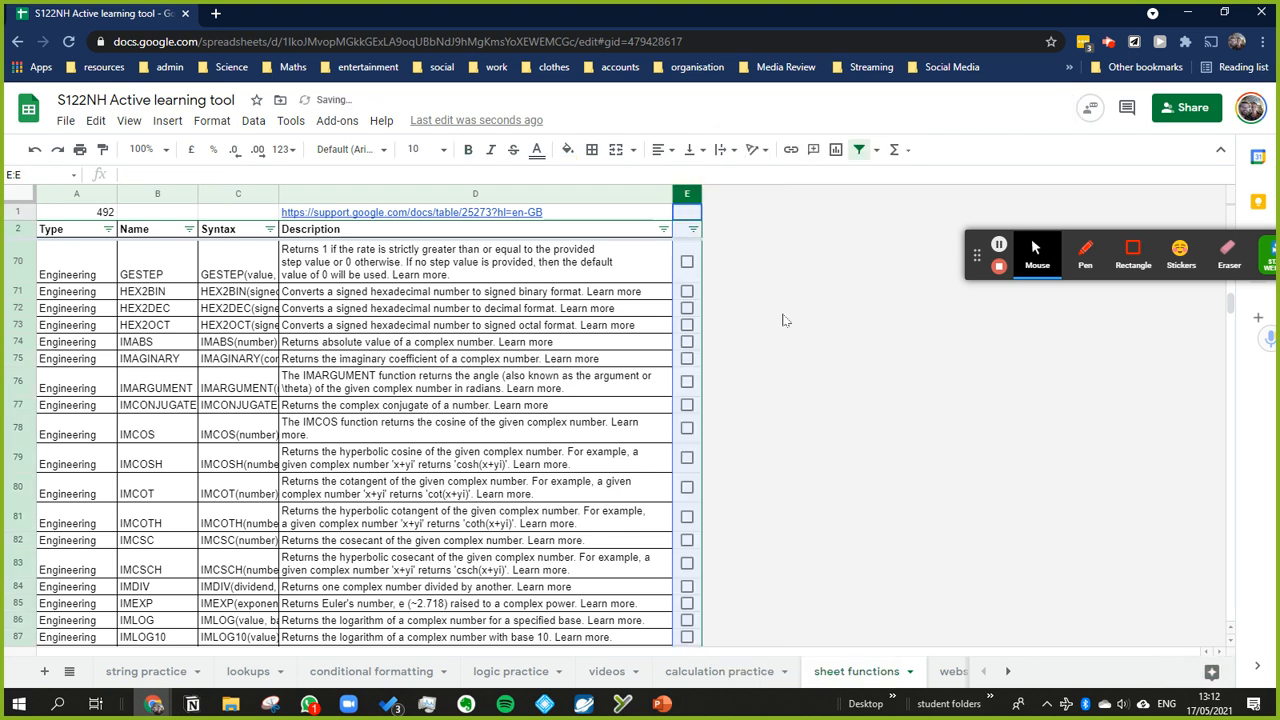
Step: Examine the COUNTA formula in A1 and the first Type entry in the column it counts
{"action": "key", "text": "ctrl+Home"}
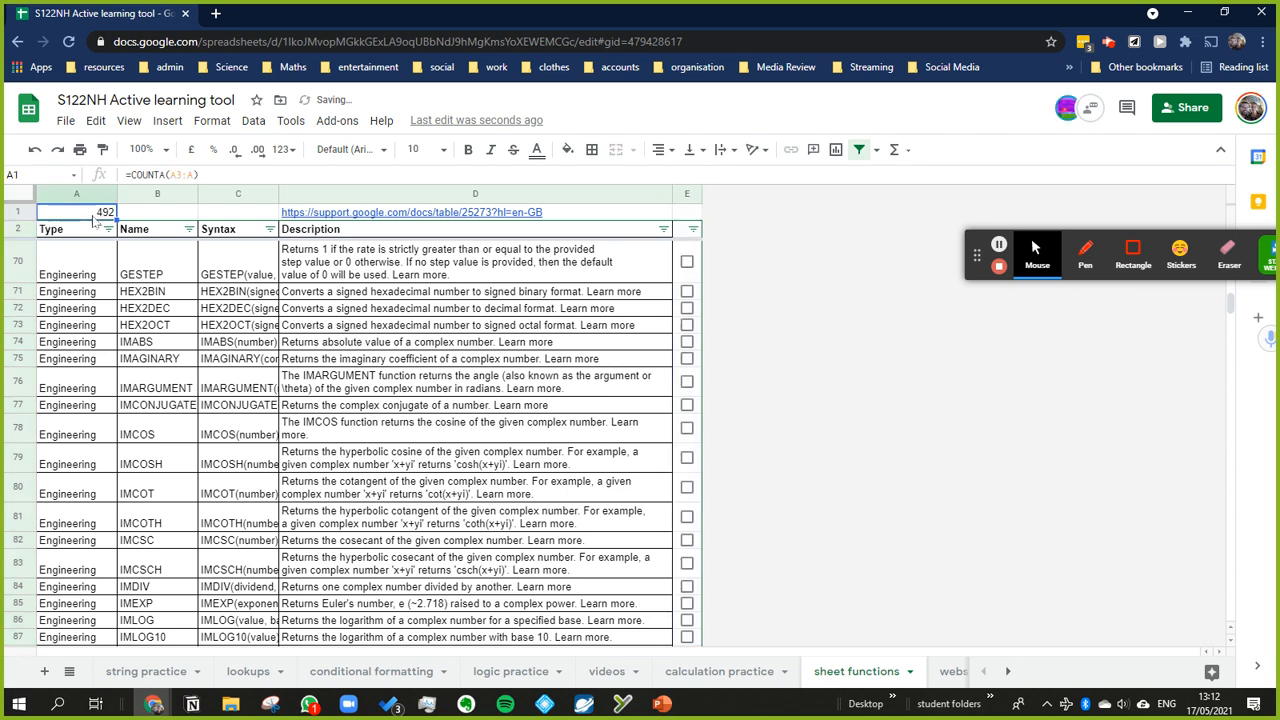
{"action": "key", "text": "Down"}
{"action": "key", "text": "Up"}
{"action": "key", "text": "Down"}
{"action": "key", "text": "Up"}
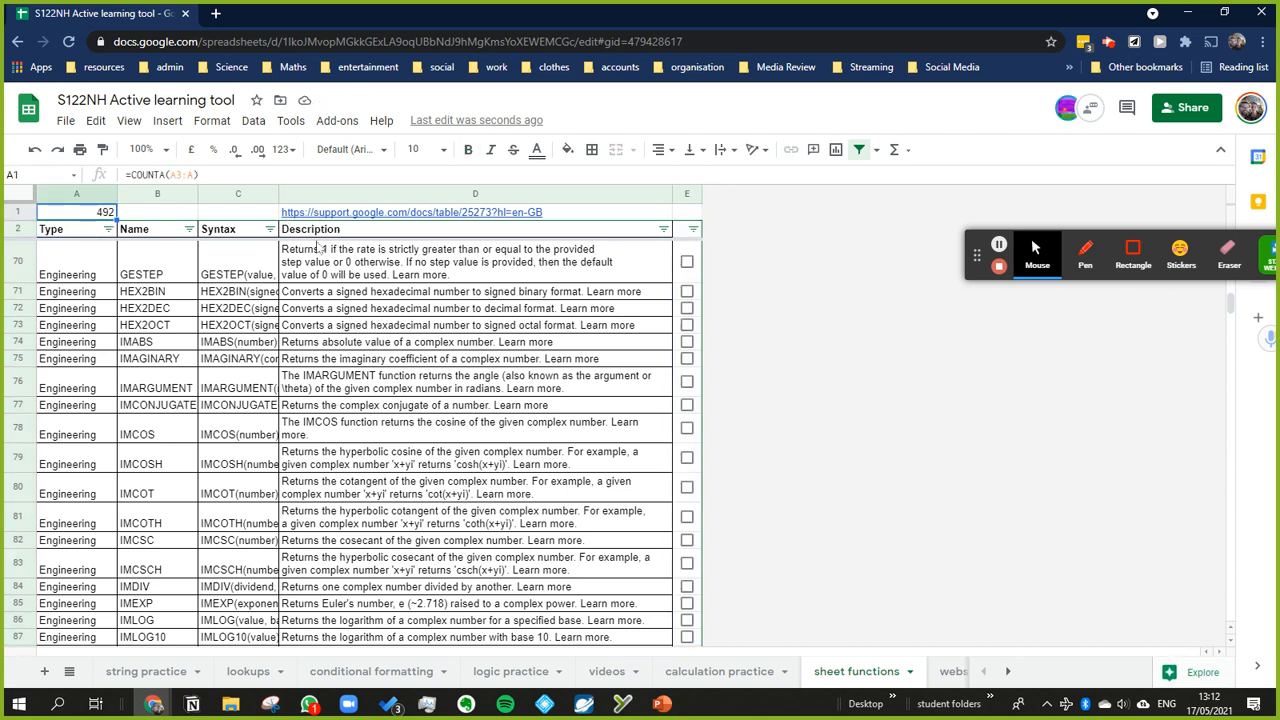
{"action": "left_click", "coordinate": [165, 280]}
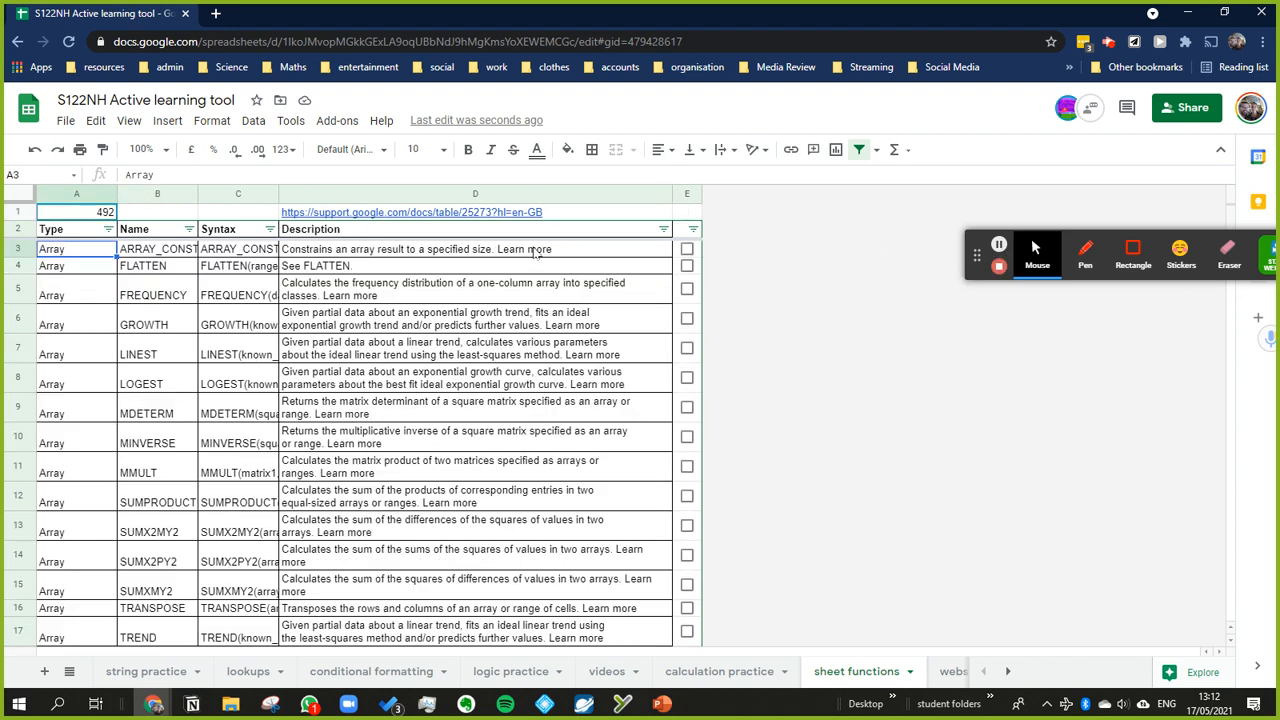
{"action": "left_click", "coordinate": [102, 214]}
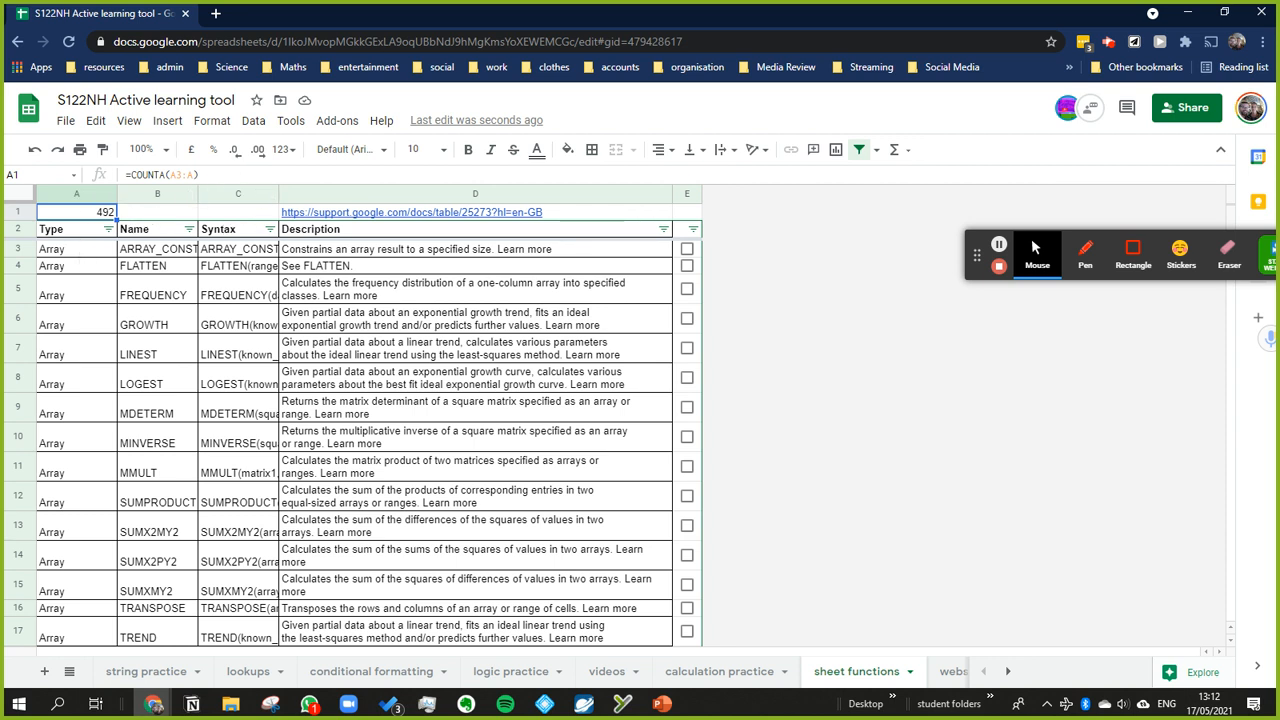
Step: Clear the Type entry in A3 to test the count in A1, and undo the deletion
{"action": "left_click", "coordinate": [80, 250]}
{"action": "key", "text": "Delete"}
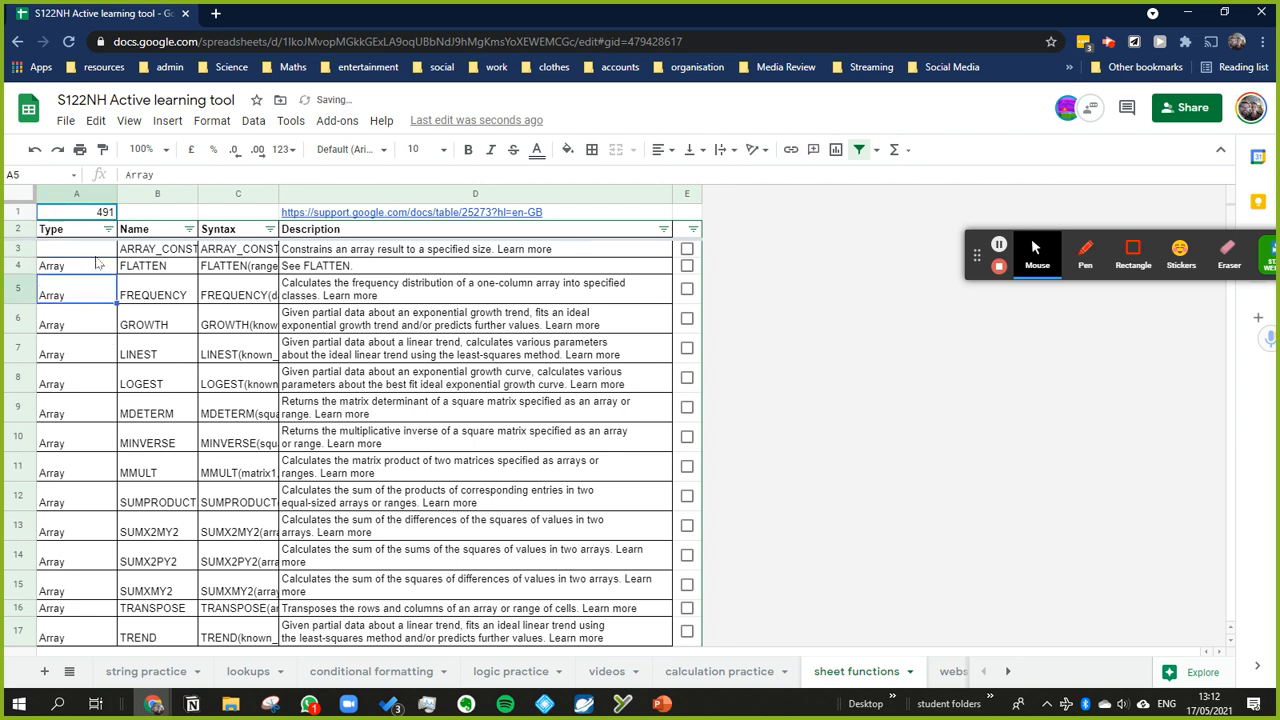
{"action": "key", "text": "ctrl+z"}
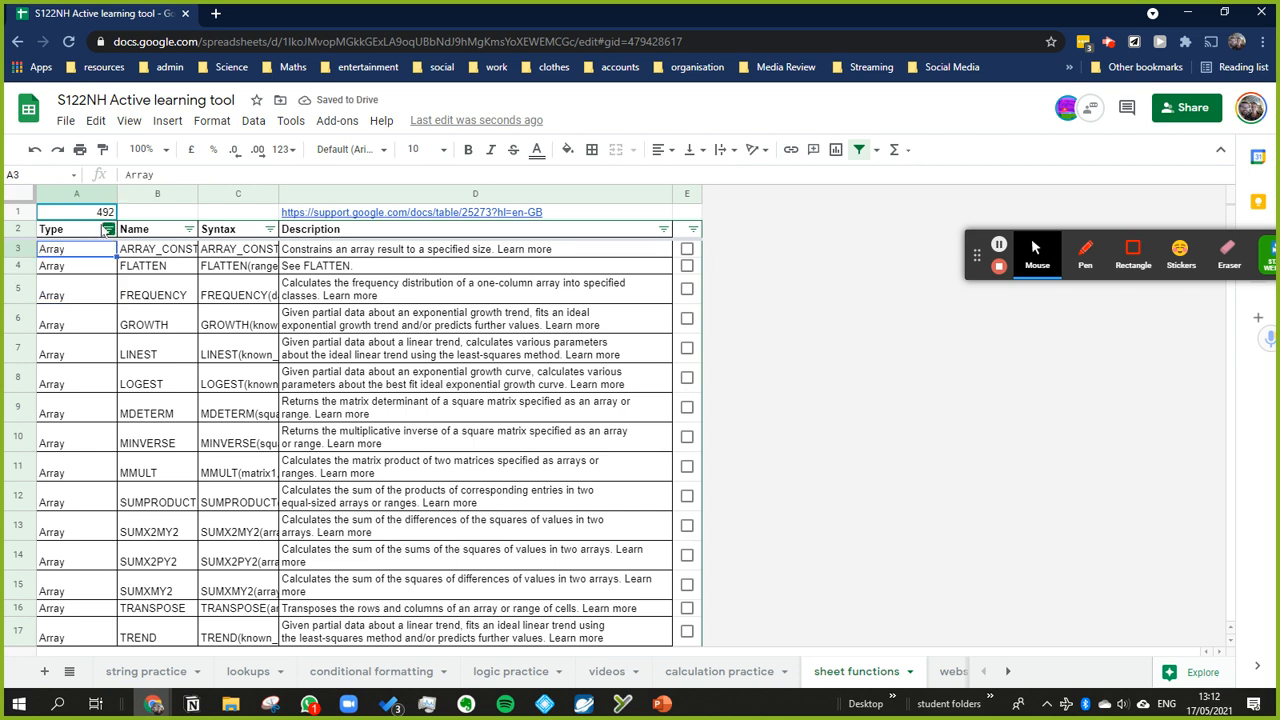
Step: Apply the custom number format 0 "functions" to the COUNTA result in A1
{"action": "left_click", "coordinate": [83, 219]}
{"action": "left_click", "coordinate": [191, 177]}
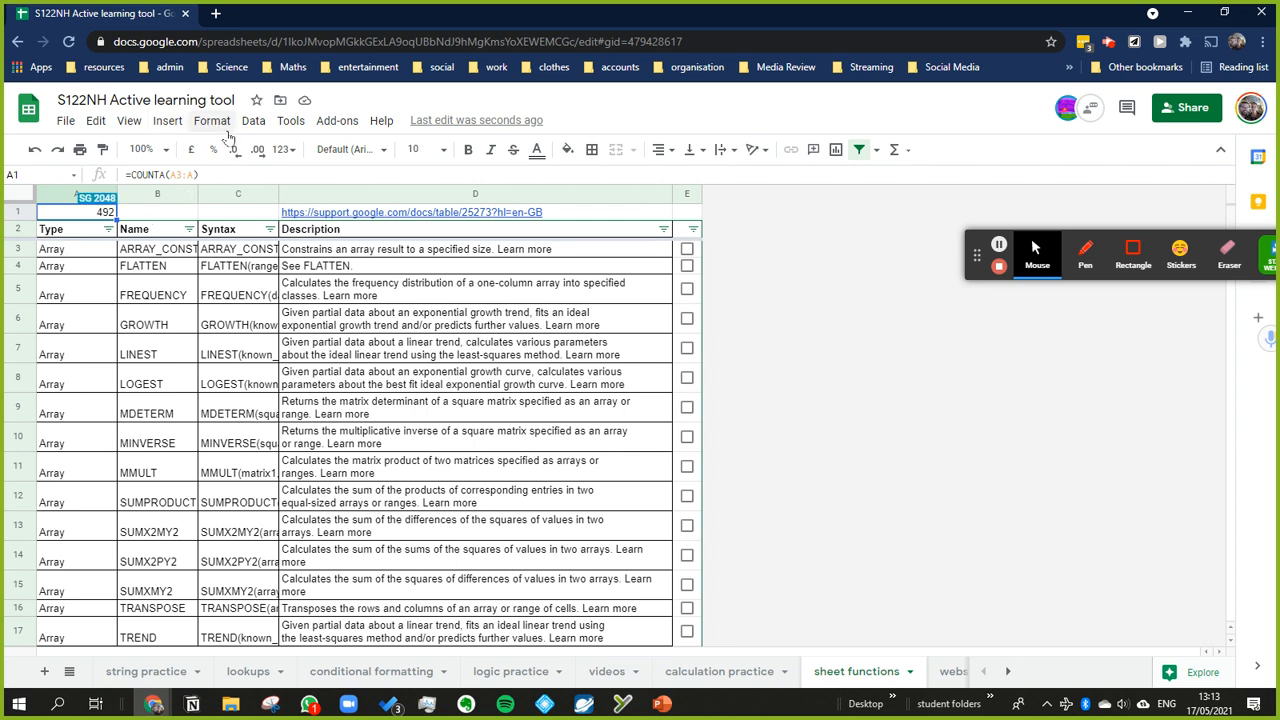
{"action": "left_click", "coordinate": [212, 121]}
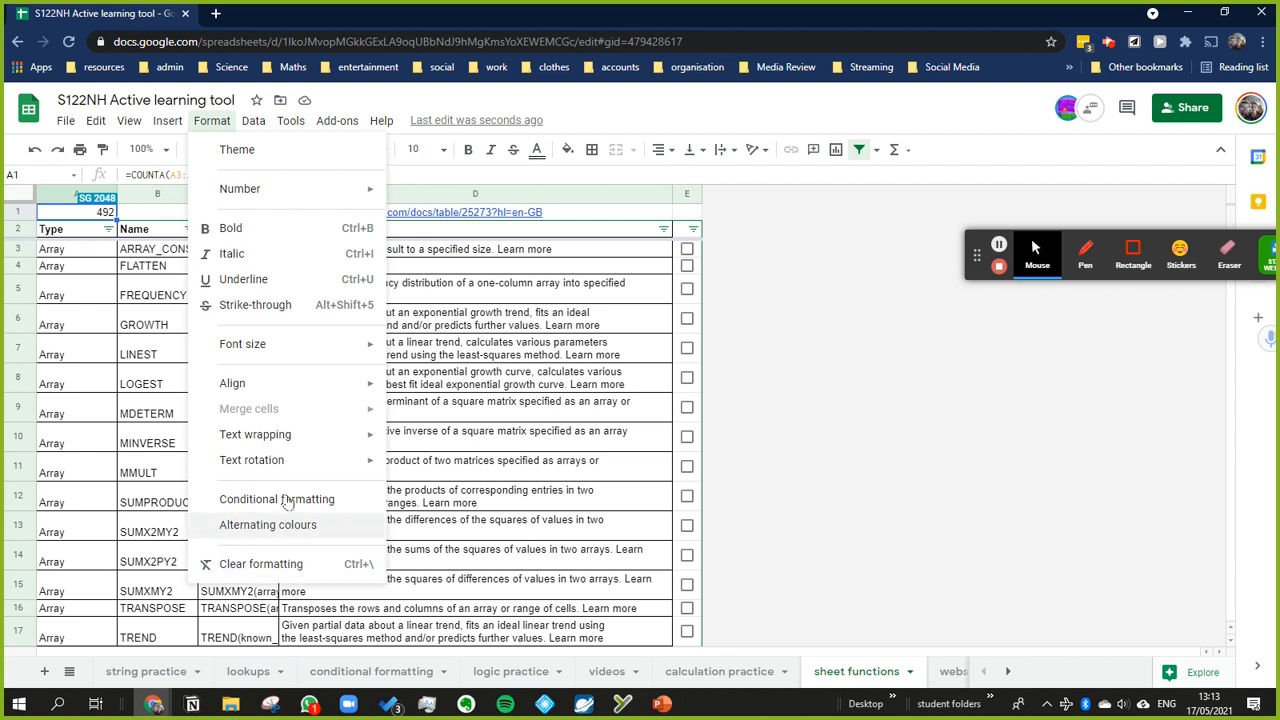
{"action": "mouse_move", "coordinate": [271, 194]}
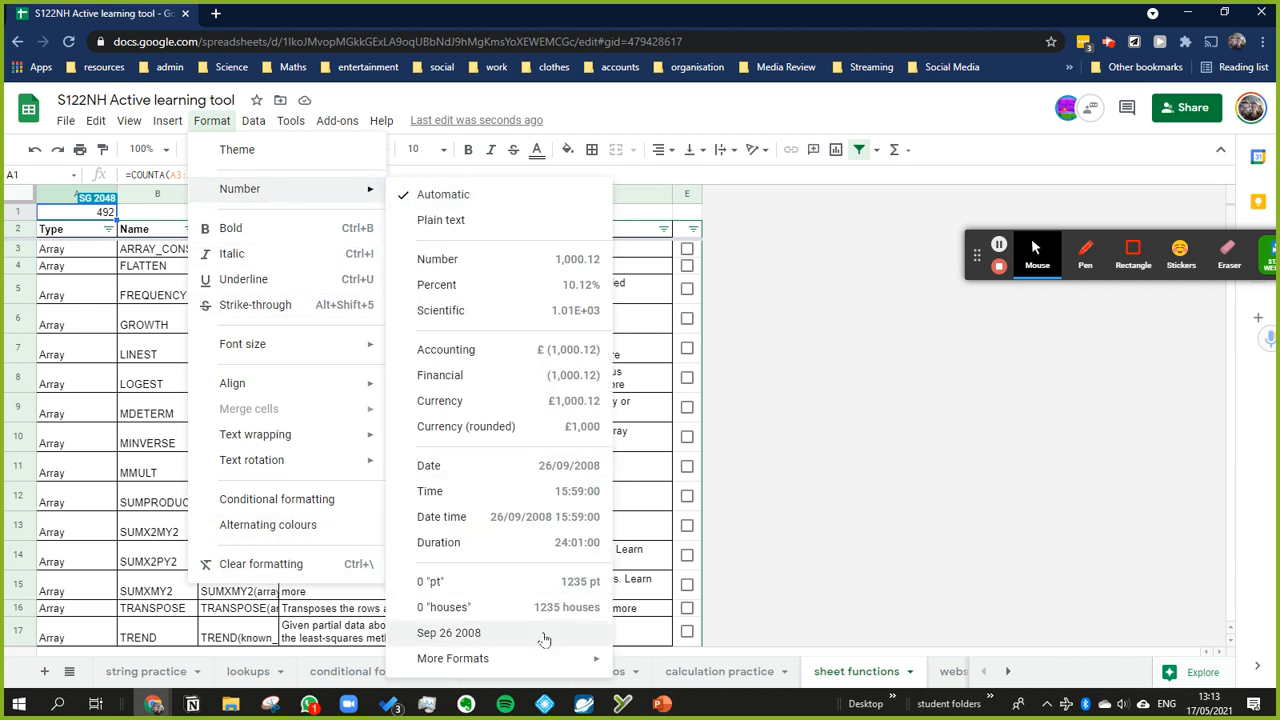
{"action": "mouse_move", "coordinate": [543, 665]}
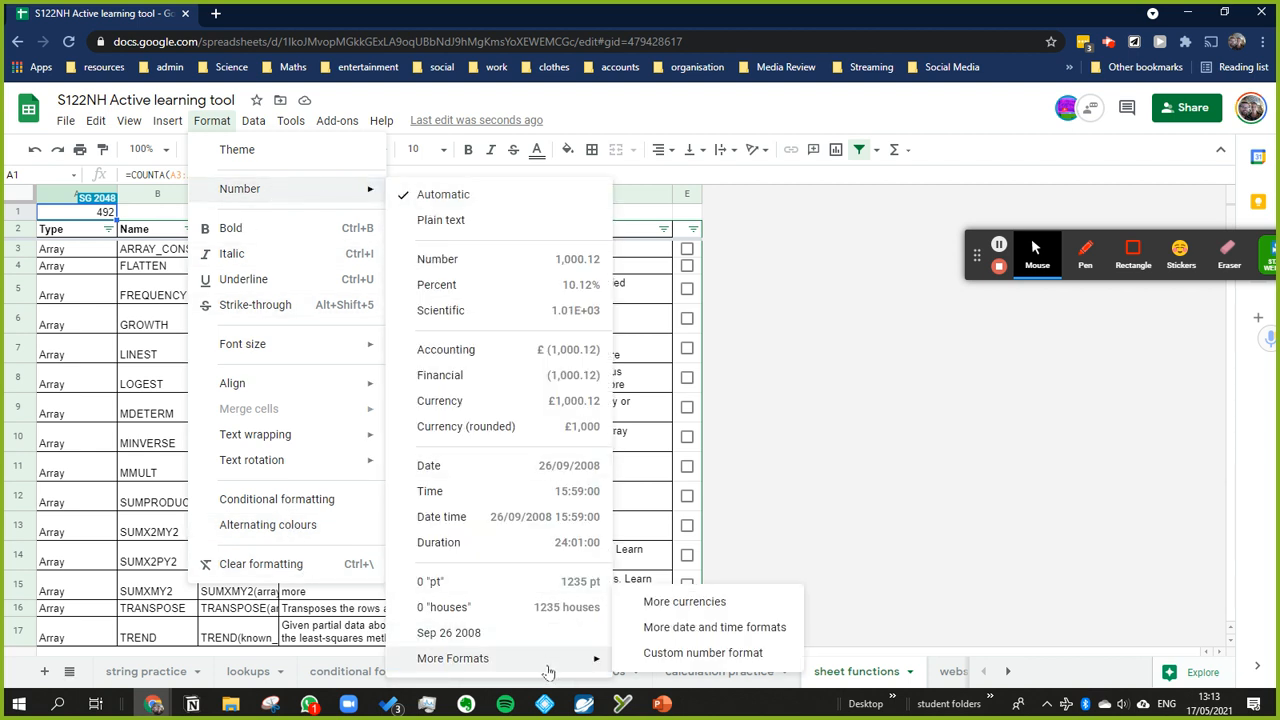
{"action": "left_click", "coordinate": [663, 653]}
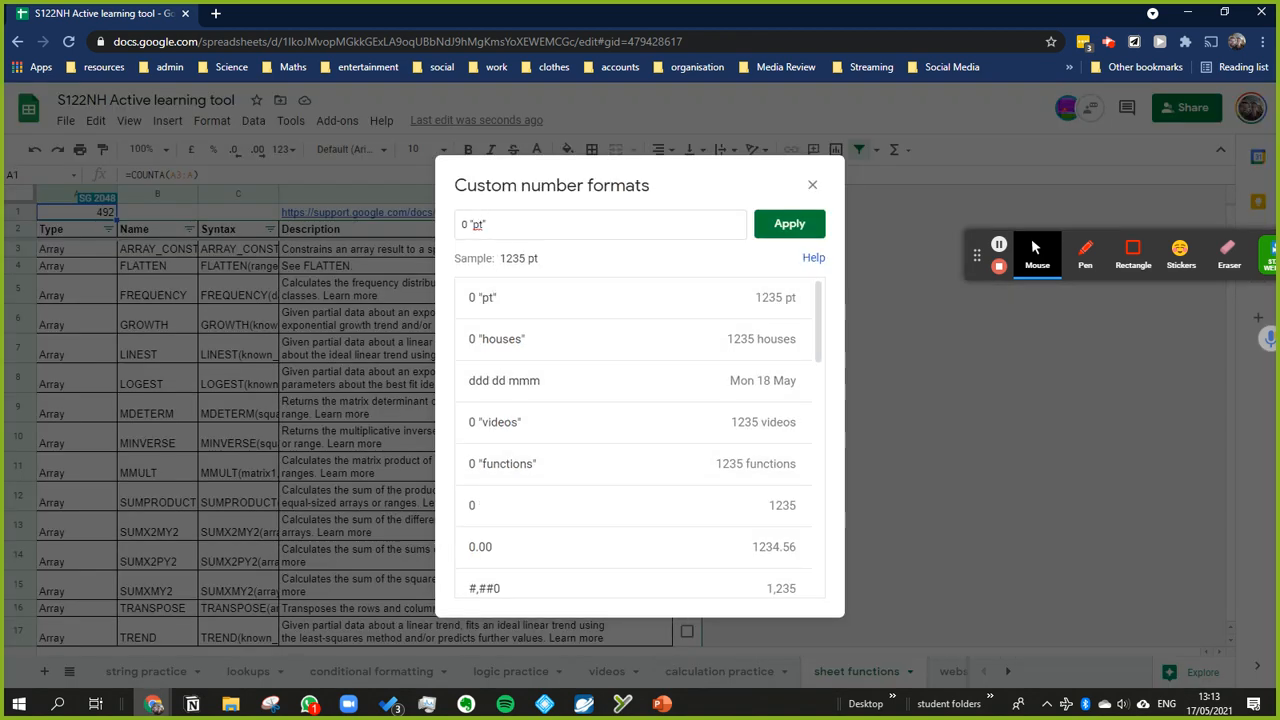
{"action": "double_click", "coordinate": [477, 224]}
{"action": "type", "text": "differ"}
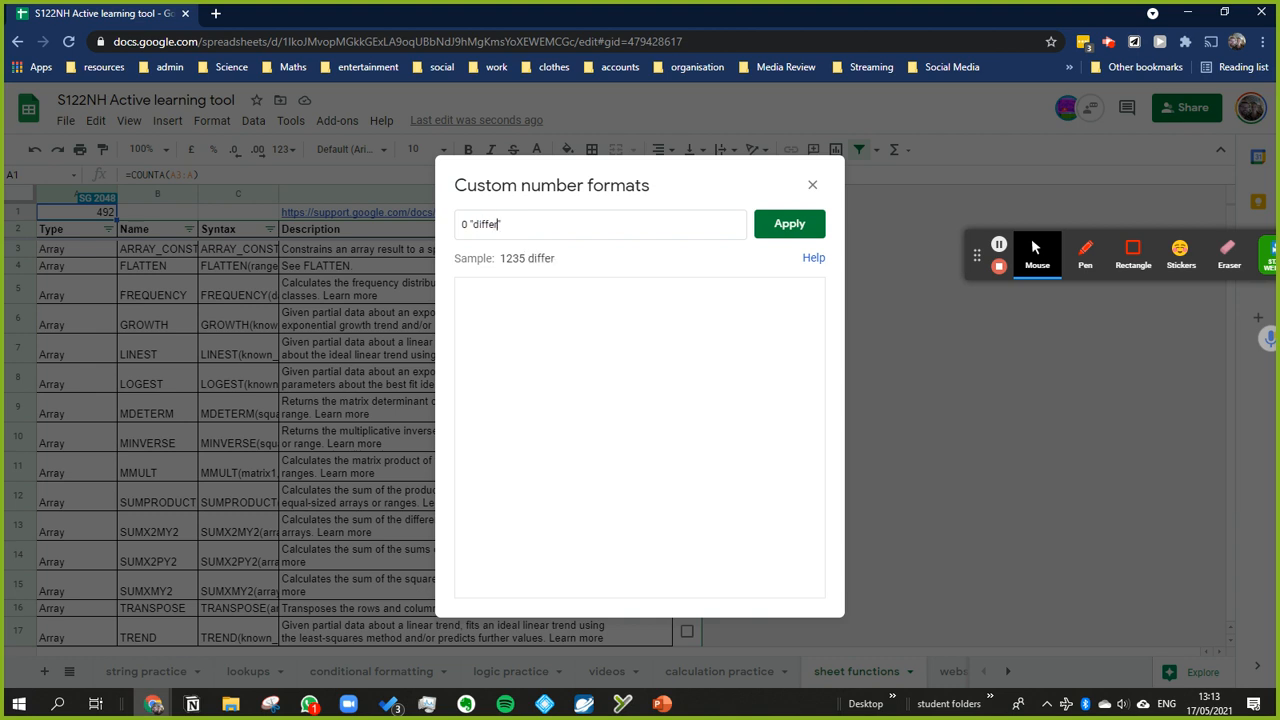
{"action": "key", "text": "BackSpace"}
{"action": "key", "text": "BackSpace"}
{"action": "key", "text": "BackSpace"}
{"action": "key", "text": "BackSpace"}
{"action": "key", "text": "BackSpace"}
{"action": "type", "text": "for"}
{"action": "key", "text": "BackSpace"}
{"action": "key", "text": "BackSpace"}
{"action": "type", "text": "funcytions"}
{"action": "key", "text": "BackSpace"}
{"action": "key", "text": "BackSpace"}
{"action": "key", "text": "BackSpace"}
{"action": "key", "text": "BackSpace"}
{"action": "key", "text": "BackSpace"}
{"action": "key", "text": "BackSpace"}
{"action": "type", "text": "tio"}
{"action": "key", "text": "BackSpace"}
{"action": "key", "text": "BackSpace"}
{"action": "key", "text": "BackSpace"}
{"action": "type", "text": "ctiuon"}
{"action": "key", "text": "BackSpace"}
{"action": "key", "text": "BackSpace"}
{"action": "key", "text": "BackSpace"}
{"action": "type", "text": "ons"}
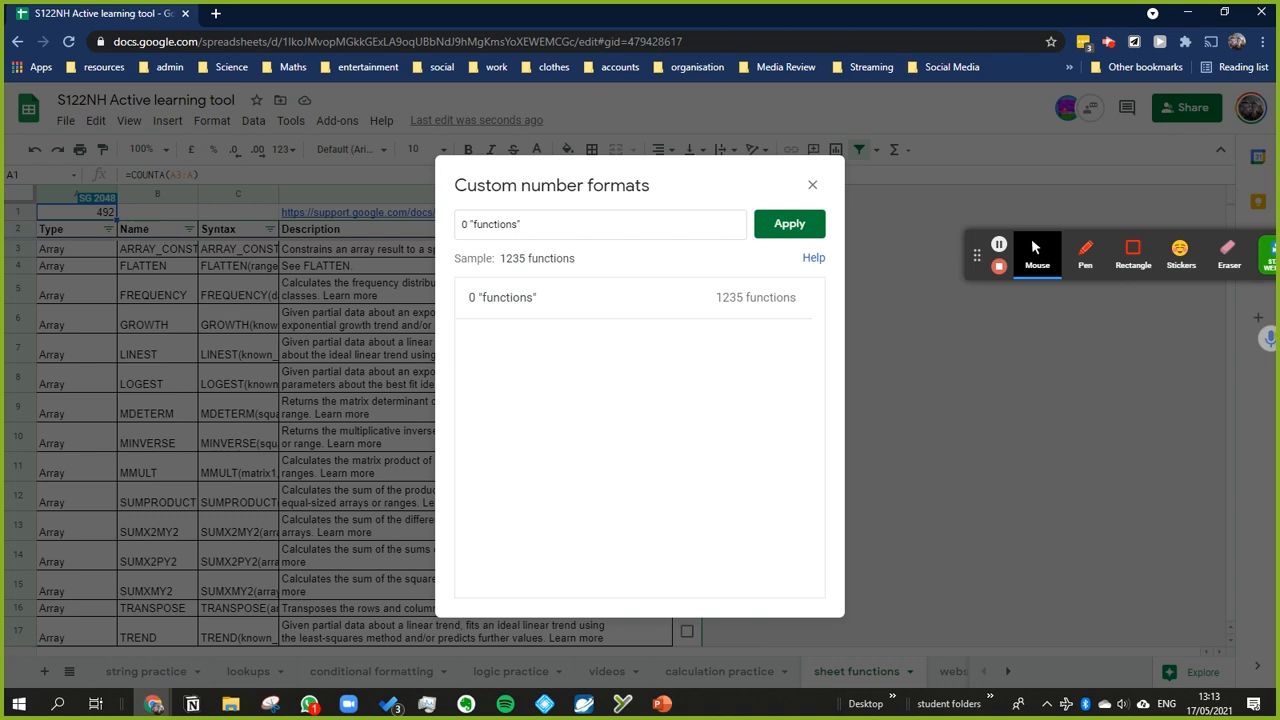
{"action": "key", "text": "Return"}
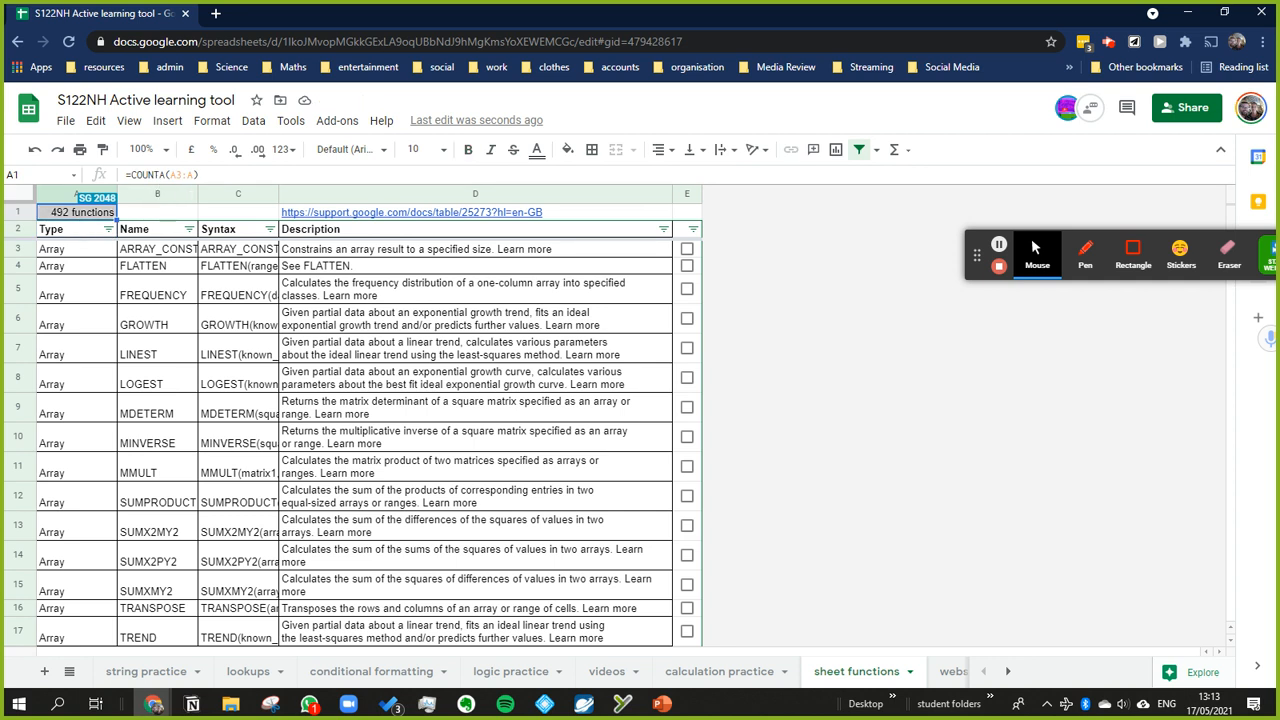
Step: Clear the Type entry in A5 to test the formatted count, and undo the deletion
{"action": "left_click", "coordinate": [92, 285]}
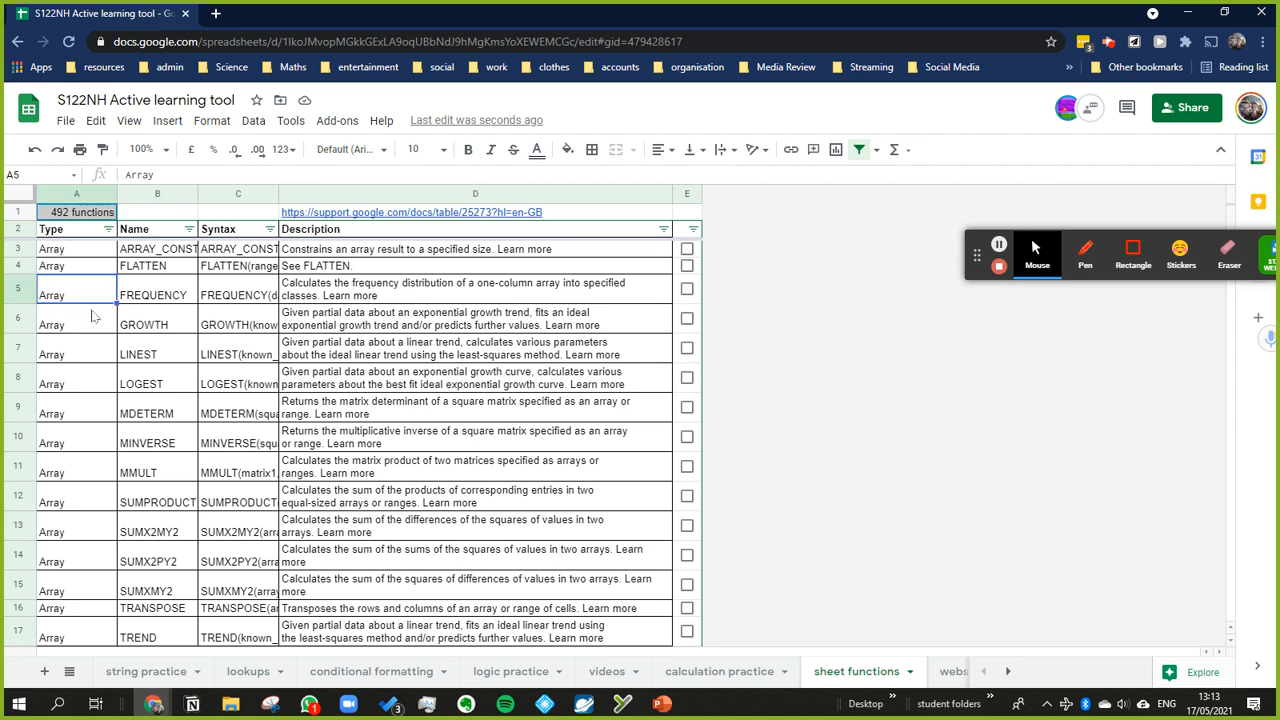
{"action": "key", "text": "Delete"}
{"action": "key", "text": "ctrl+z"}
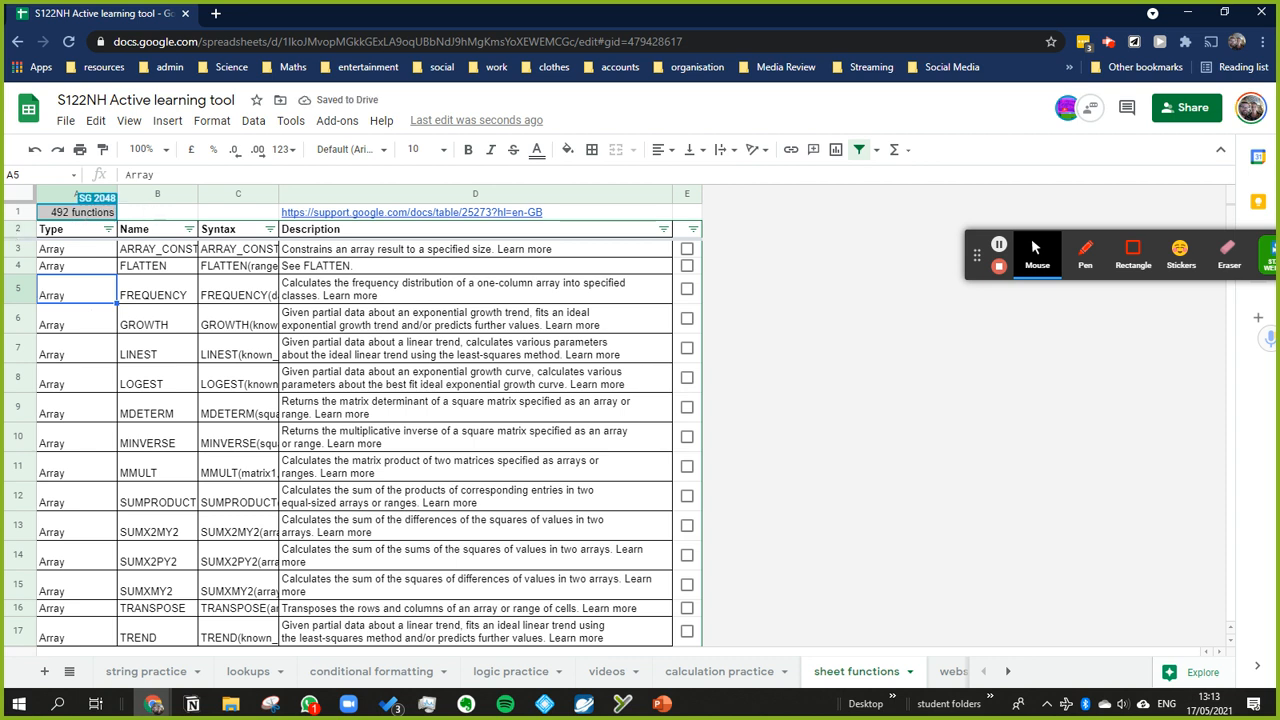
Step: Copy A1 and paste only its format into B1
{"action": "left_click", "coordinate": [83, 214]}
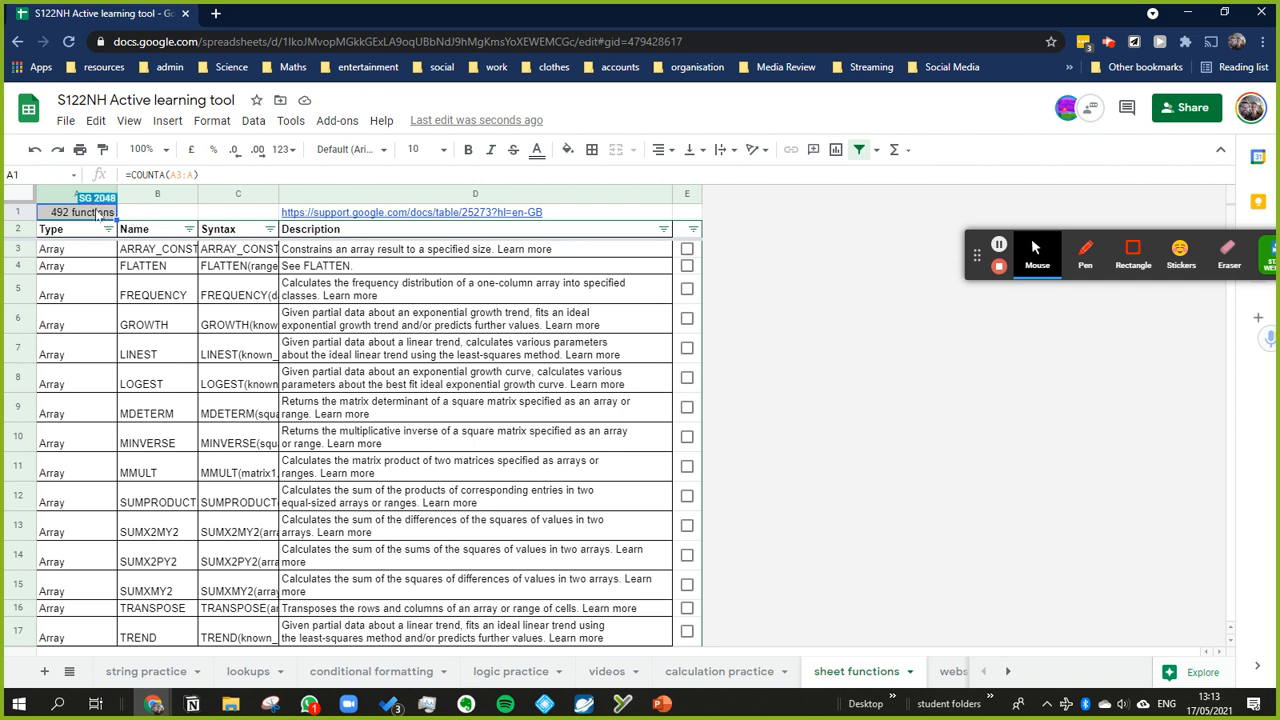
{"action": "right_click", "coordinate": [157, 215]}
{"action": "mouse_move", "coordinate": [225, 222]}
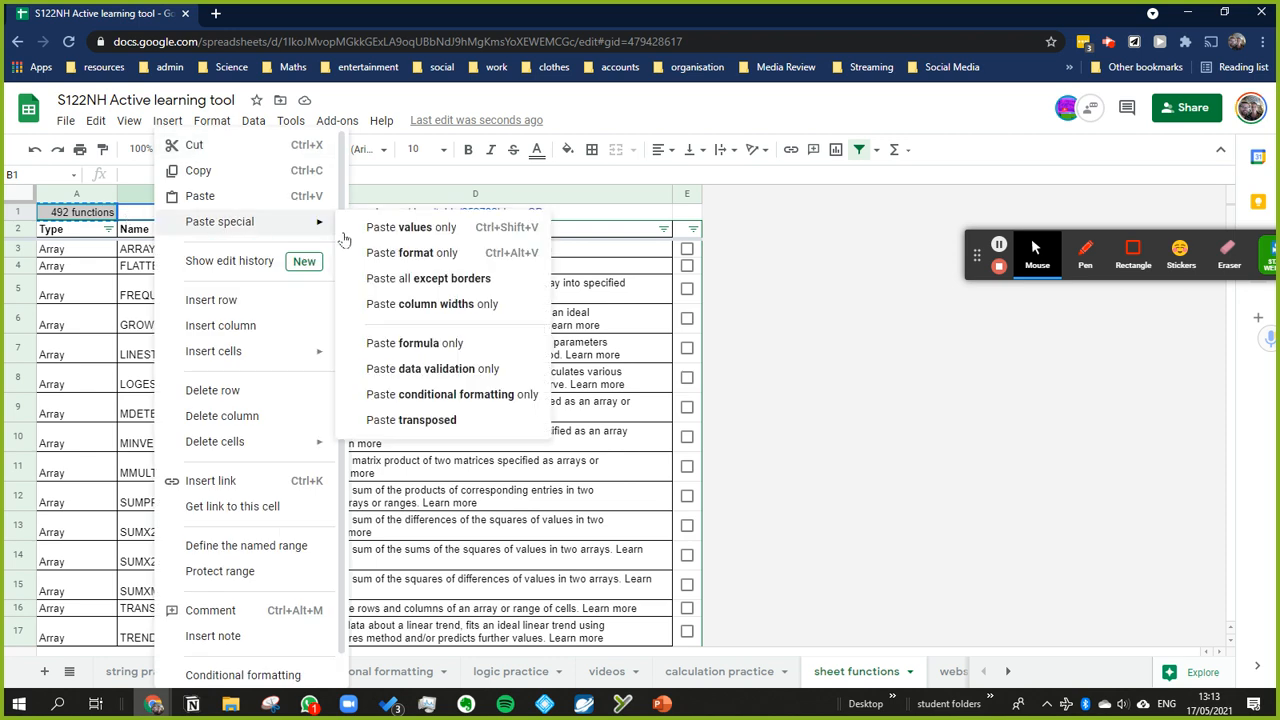
{"action": "left_click", "coordinate": [416, 254]}
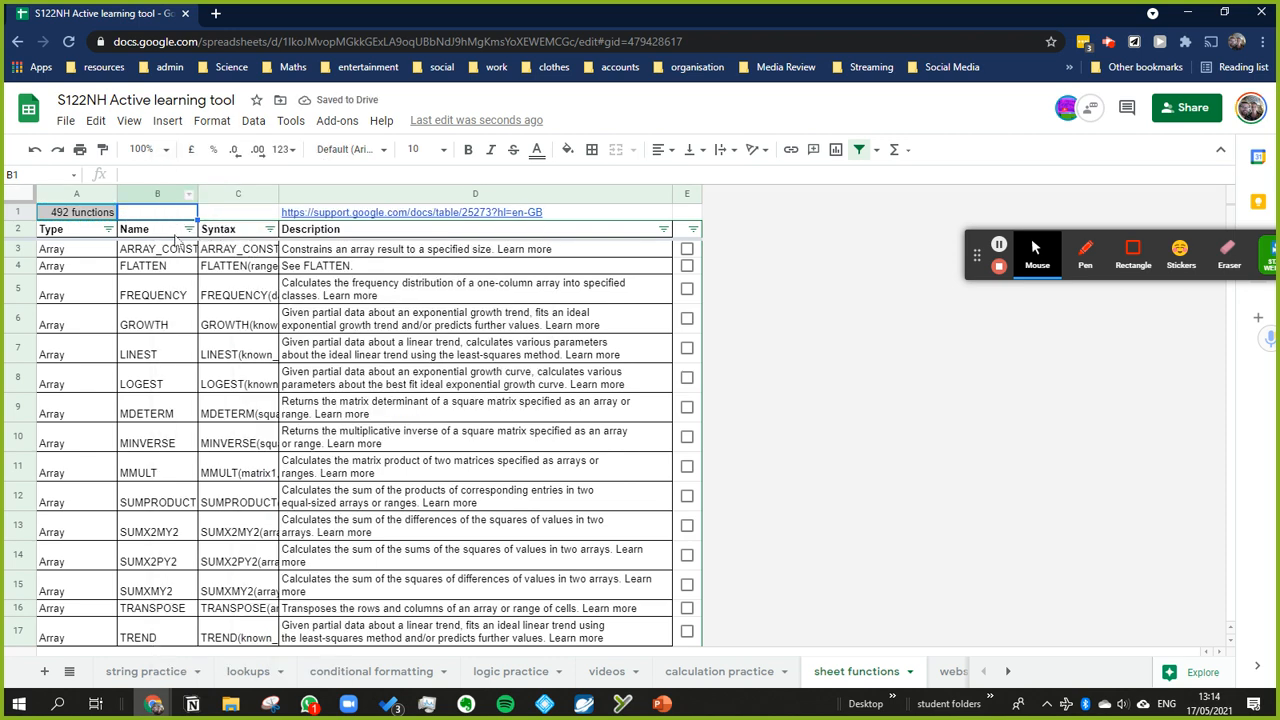
Step: Enter 5 in B1 to test the pasted number format, and undo the entry
{"action": "type", "text": "5 functions"}
{"action": "key", "text": "Return"}
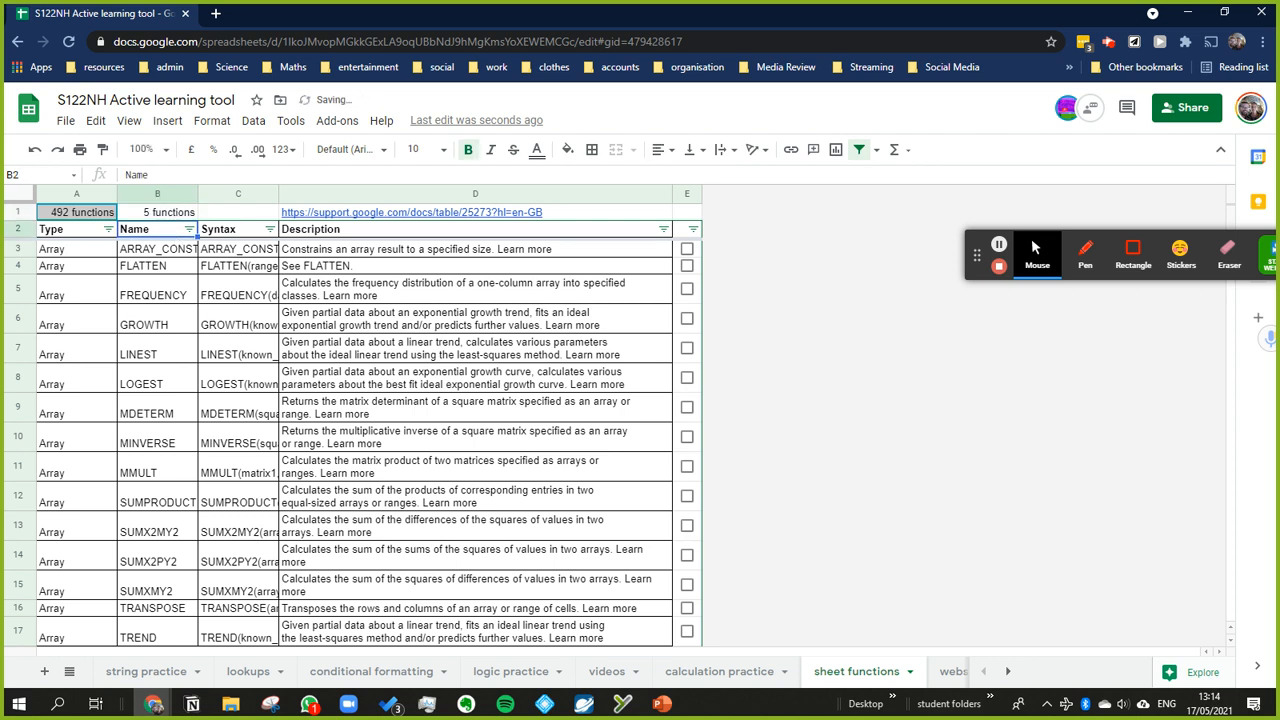
{"action": "key", "text": "ctrl+z"}
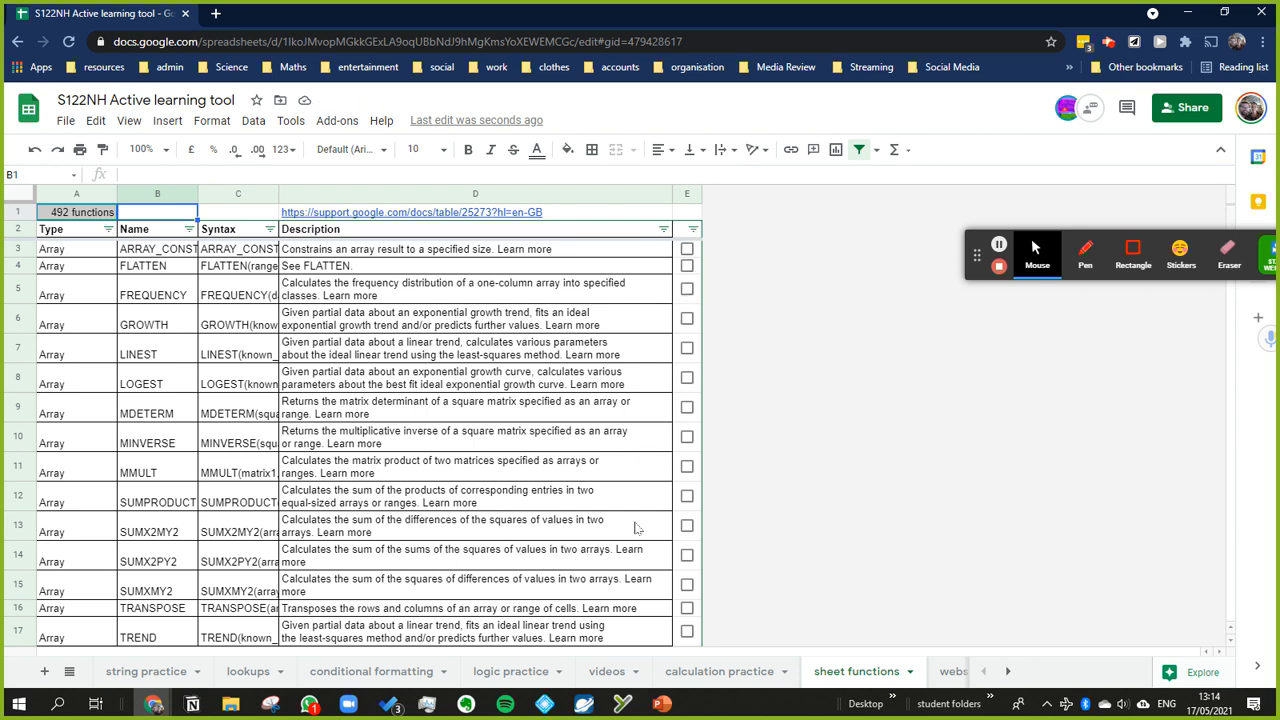
Step: Enter a COUNTIF formula in E1 with only the absolute range $A$3:$A as its argument
{"action": "left_click", "coordinate": [690, 214]}
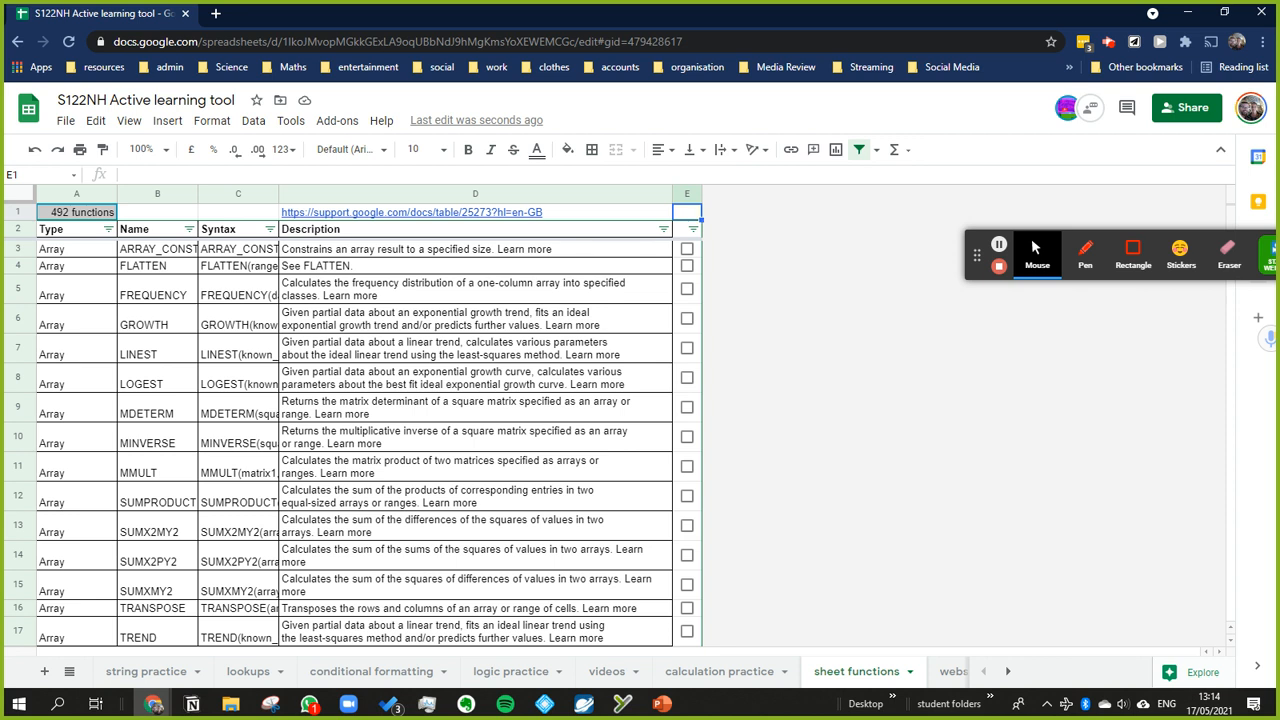
{"action": "left_click", "coordinate": [655, 174]}
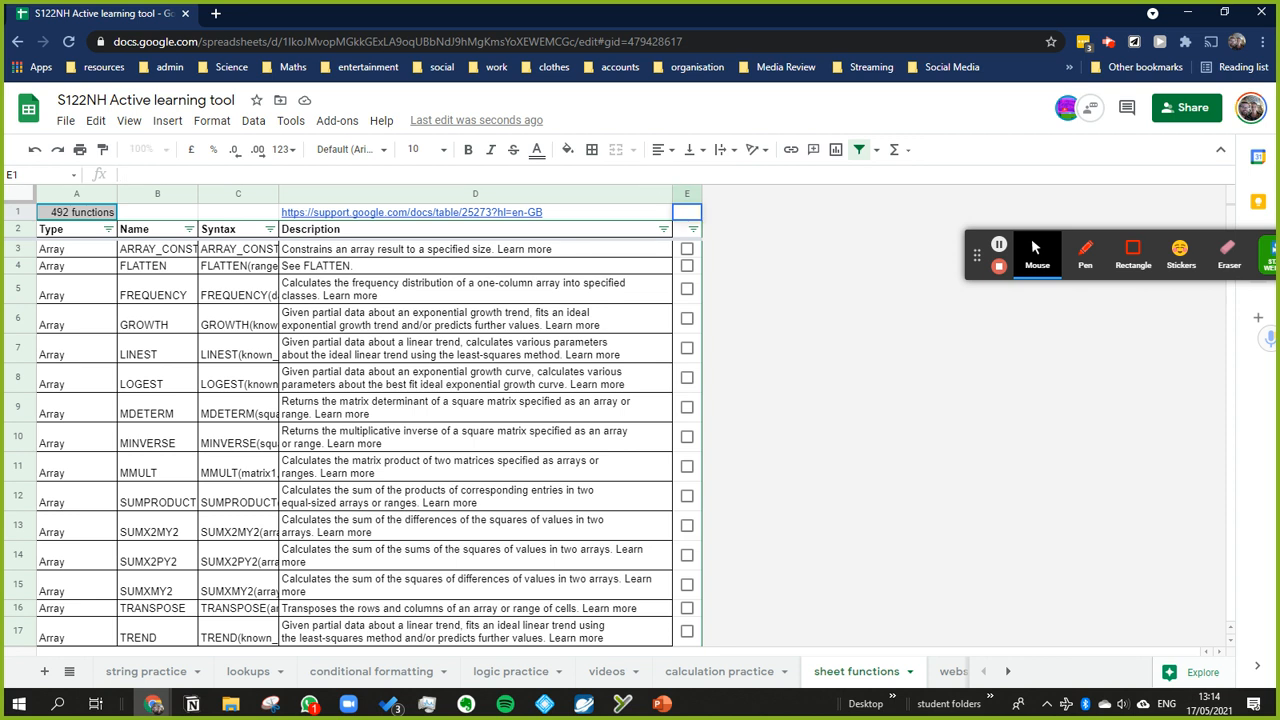
{"action": "type", "text": "="}
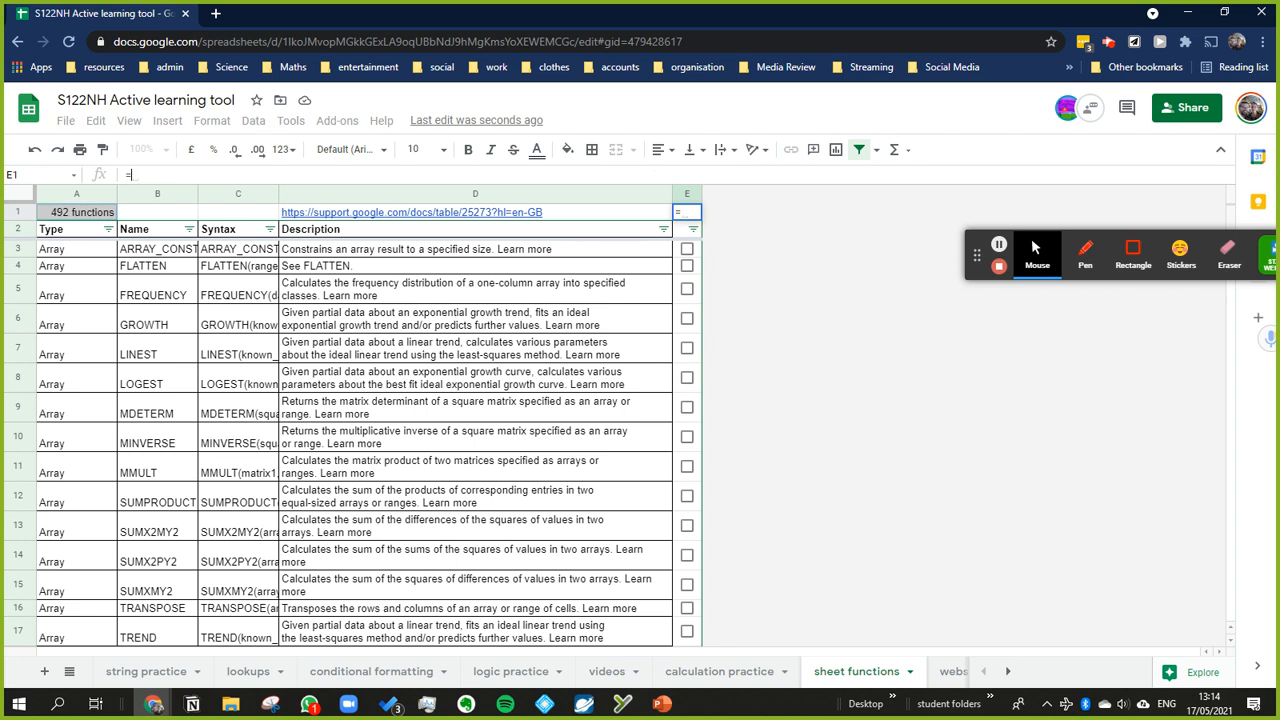
{"action": "type", "text": "count"}
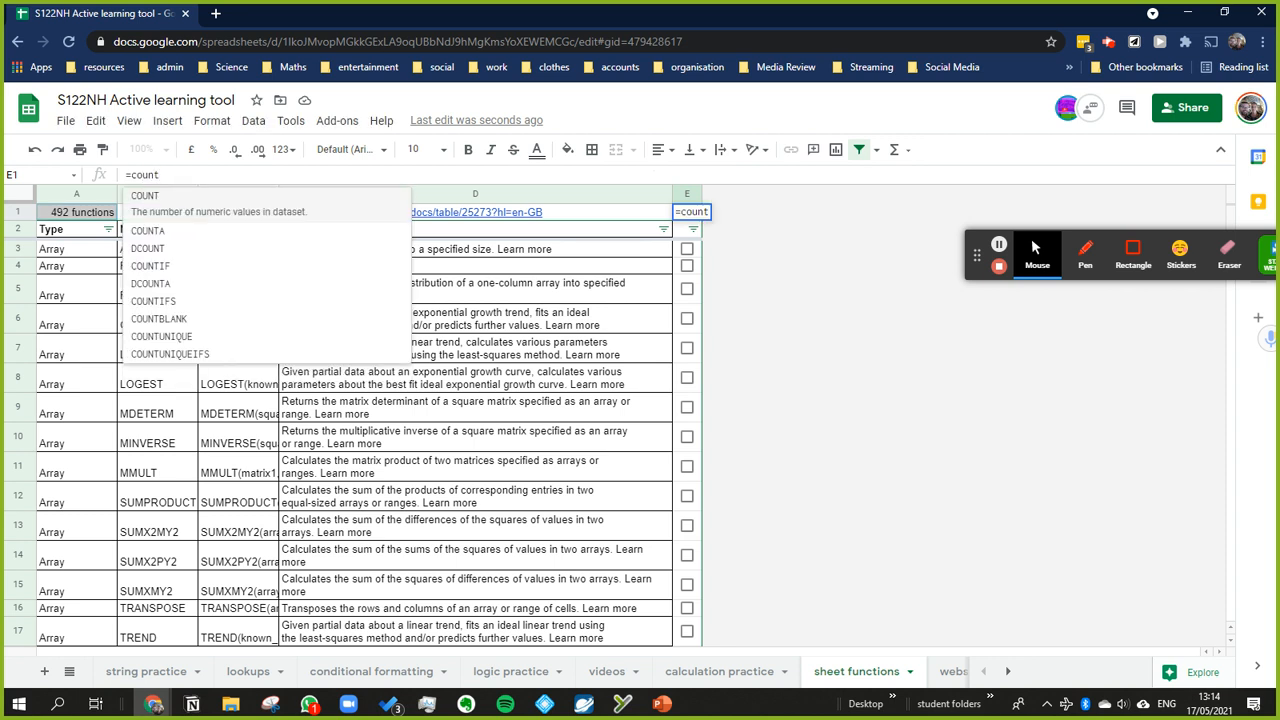
{"action": "type", "text": "if"}
{"action": "key", "text": "Tab"}
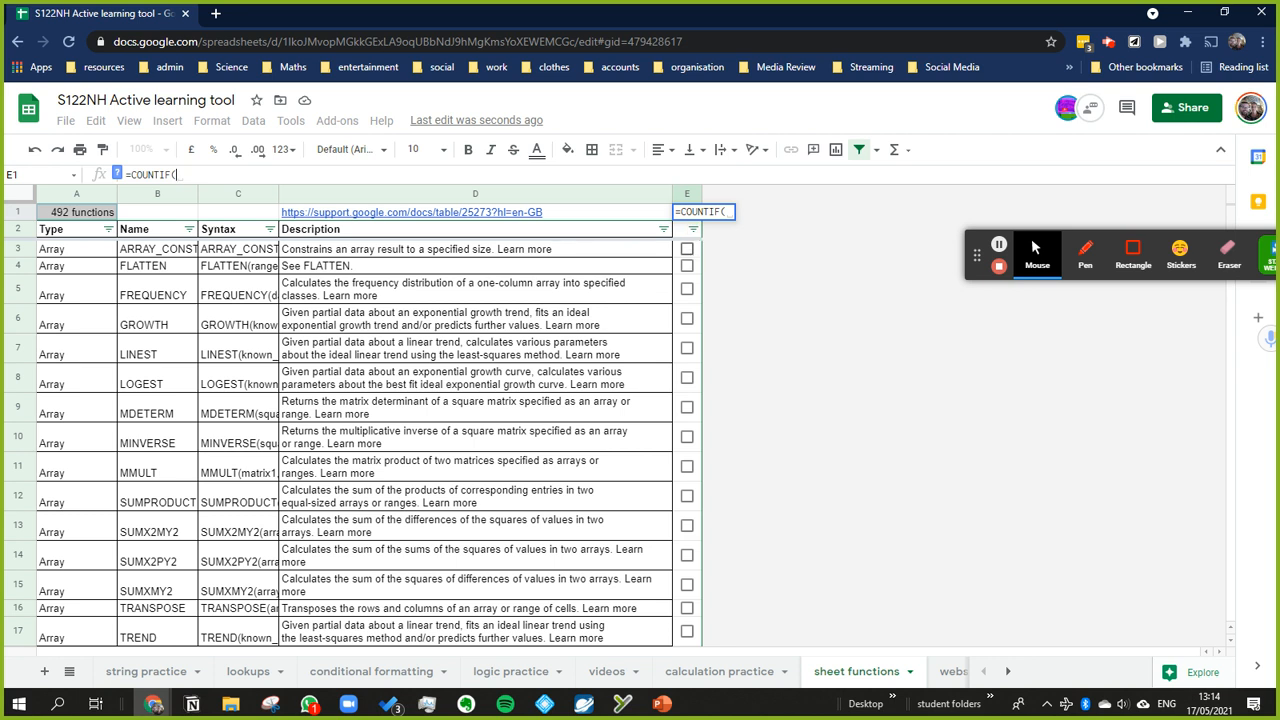
{"action": "type", "text": "A3:"}
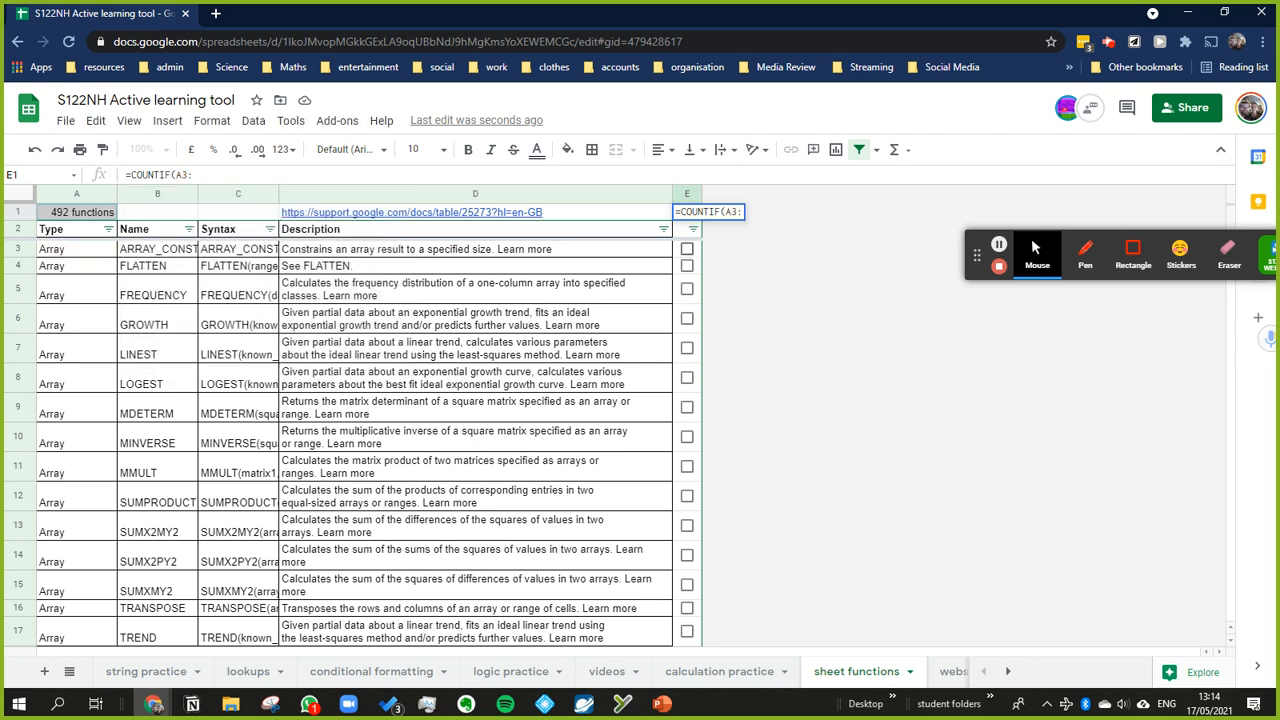
{"action": "type", "text": "A"}
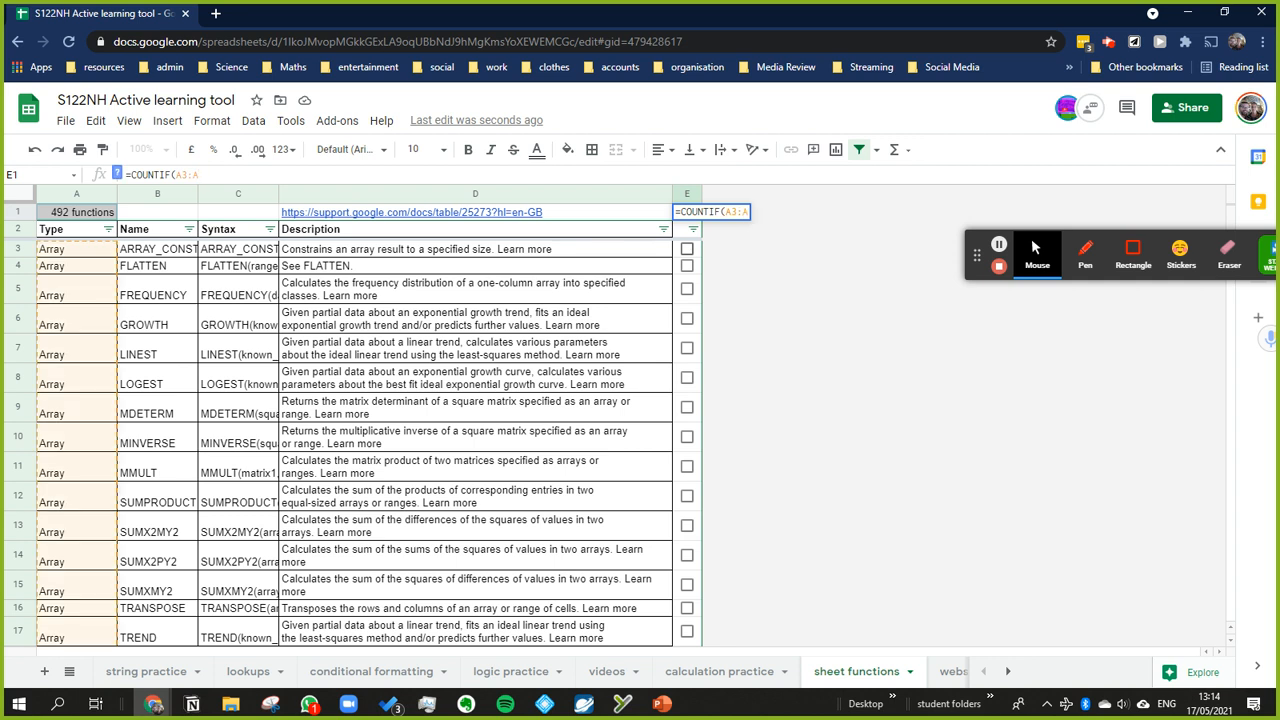
{"action": "key", "text": "F4"}
{"action": "type", "text": ")"}
{"action": "key", "text": "Return"}
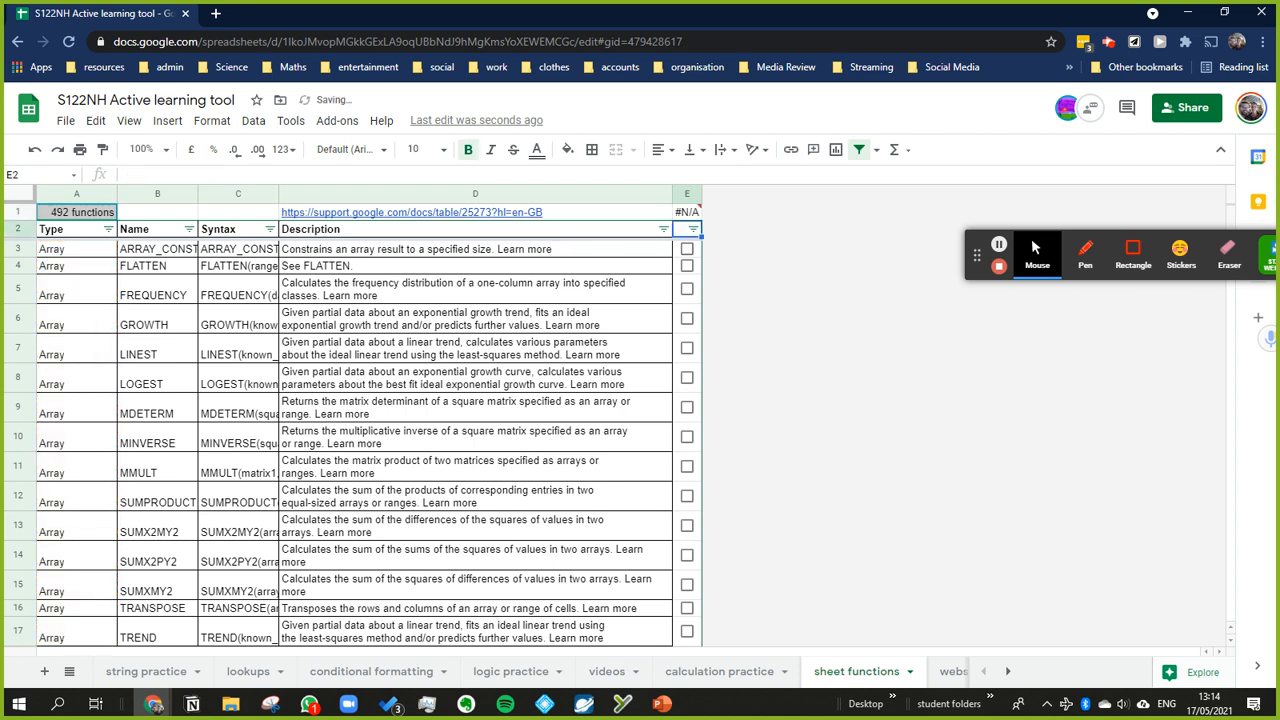
Step: Add true as the criterion of the COUNTIF formula in E1, keeping the range $A$3:$A
{"action": "key", "text": "Up"}
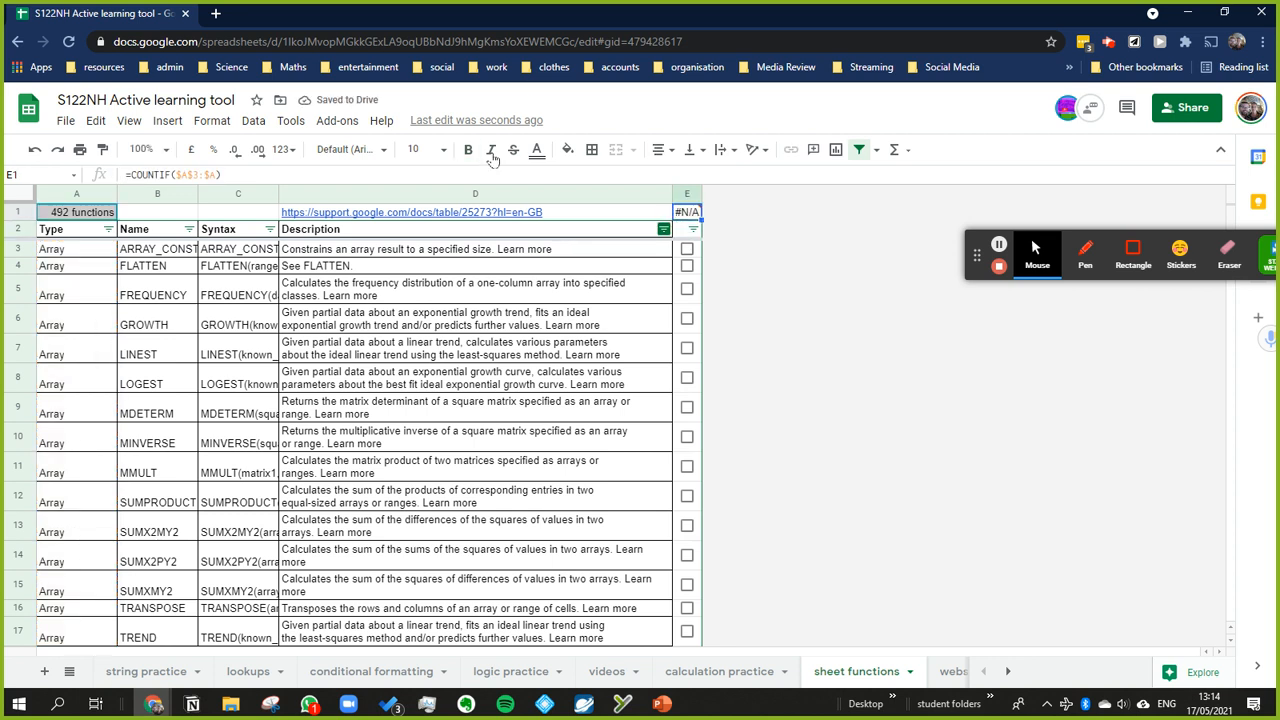
{"action": "key", "text": "F2"}
{"action": "key", "text": "BackSpace"}
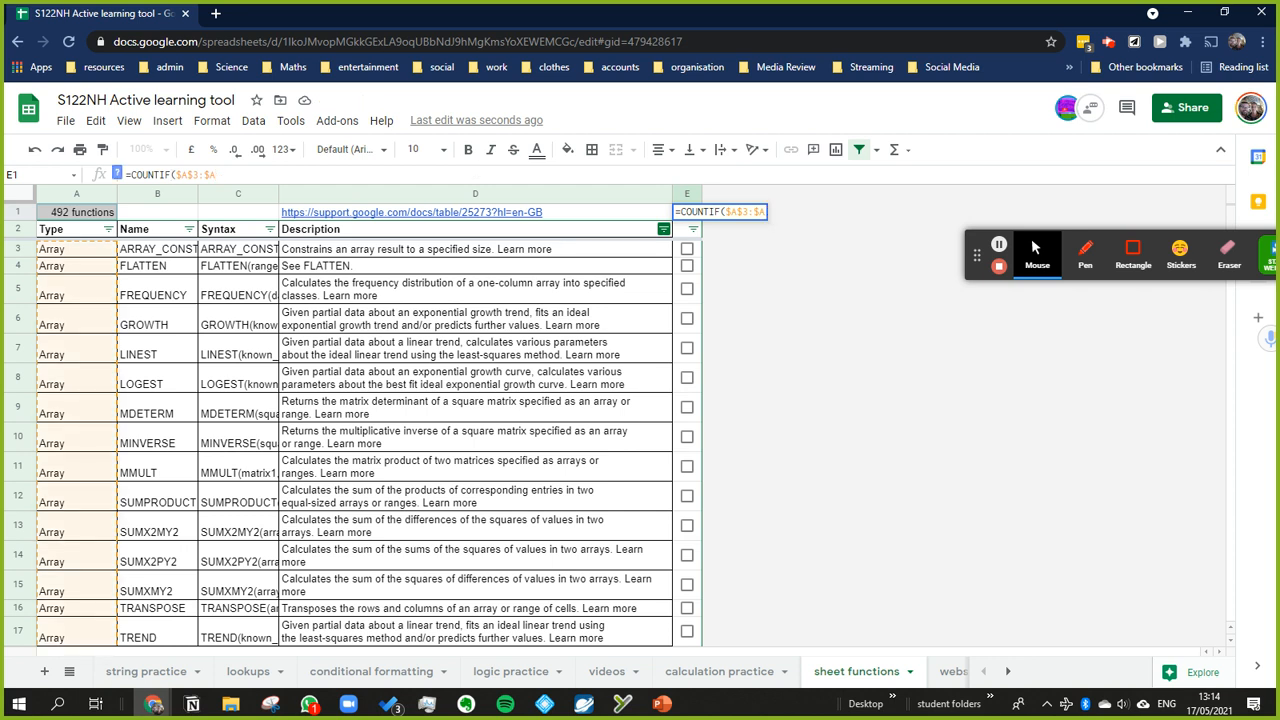
{"action": "left_click", "coordinate": [117, 174]}
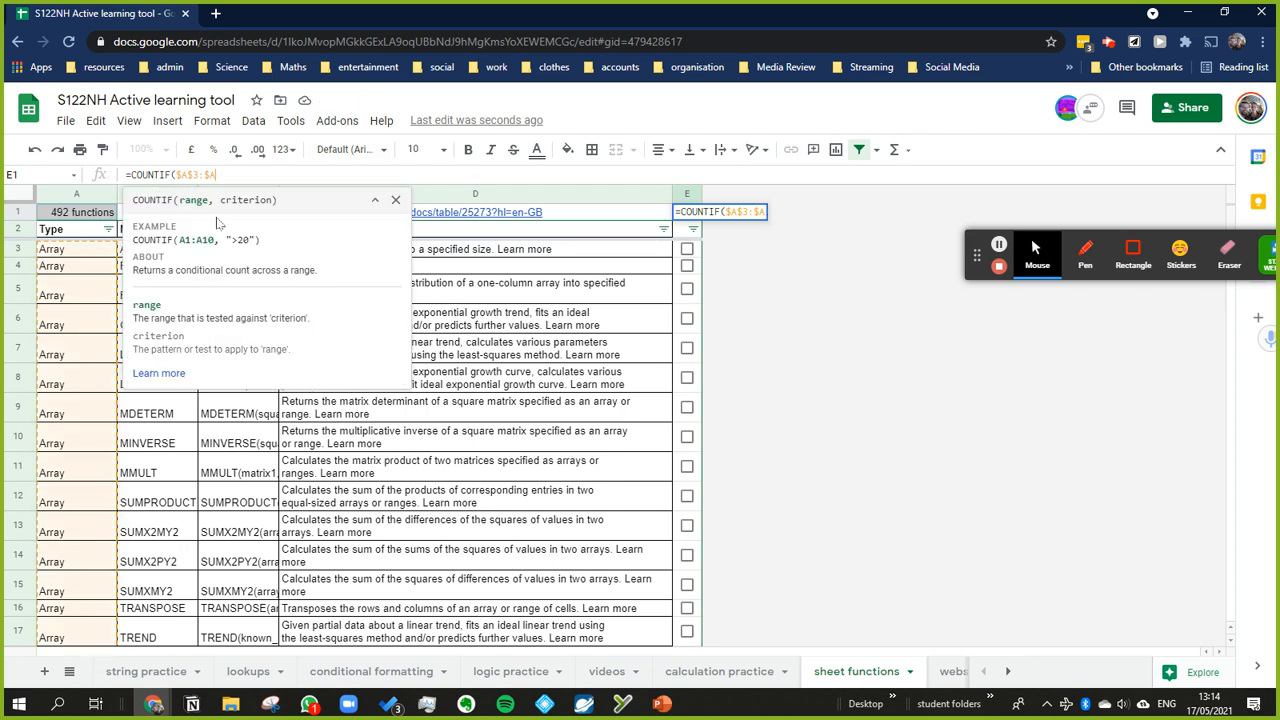
{"action": "type", "text": ","}
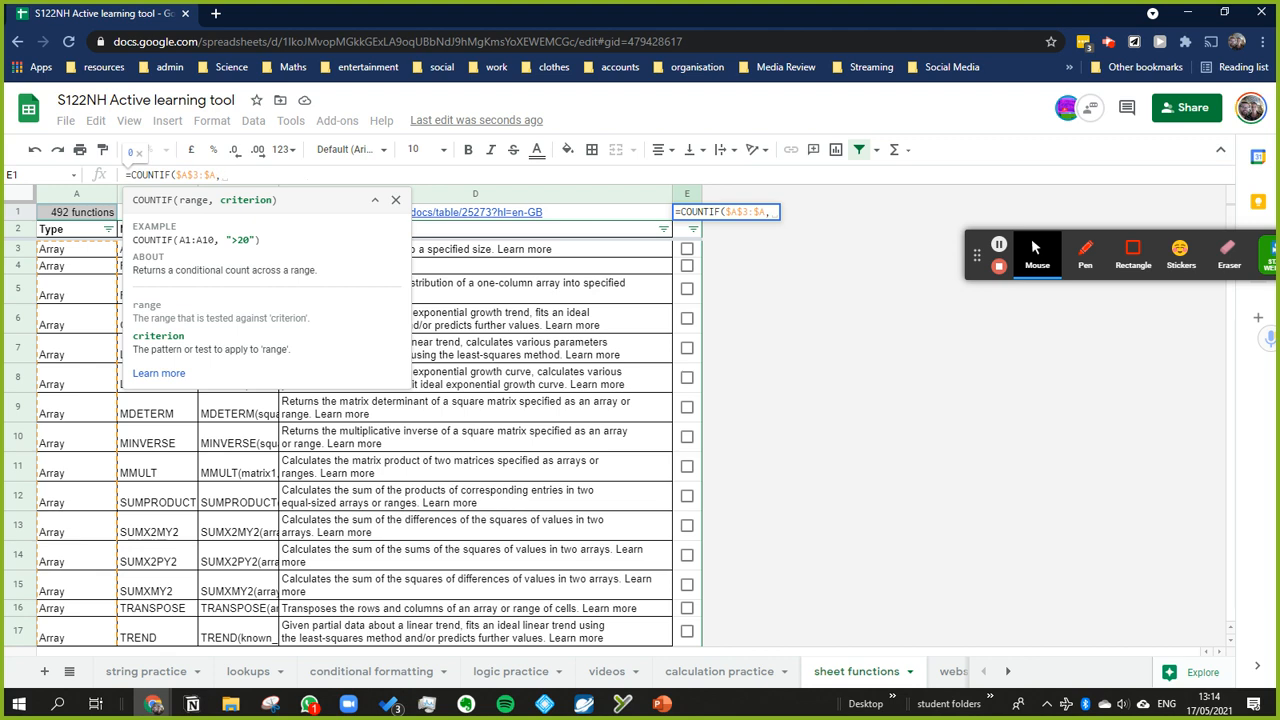
{"action": "type", "text": "re"}
{"action": "key", "text": "BackSpace"}
{"action": "key", "text": "BackSpace"}
{"action": "type", "text": "true"}
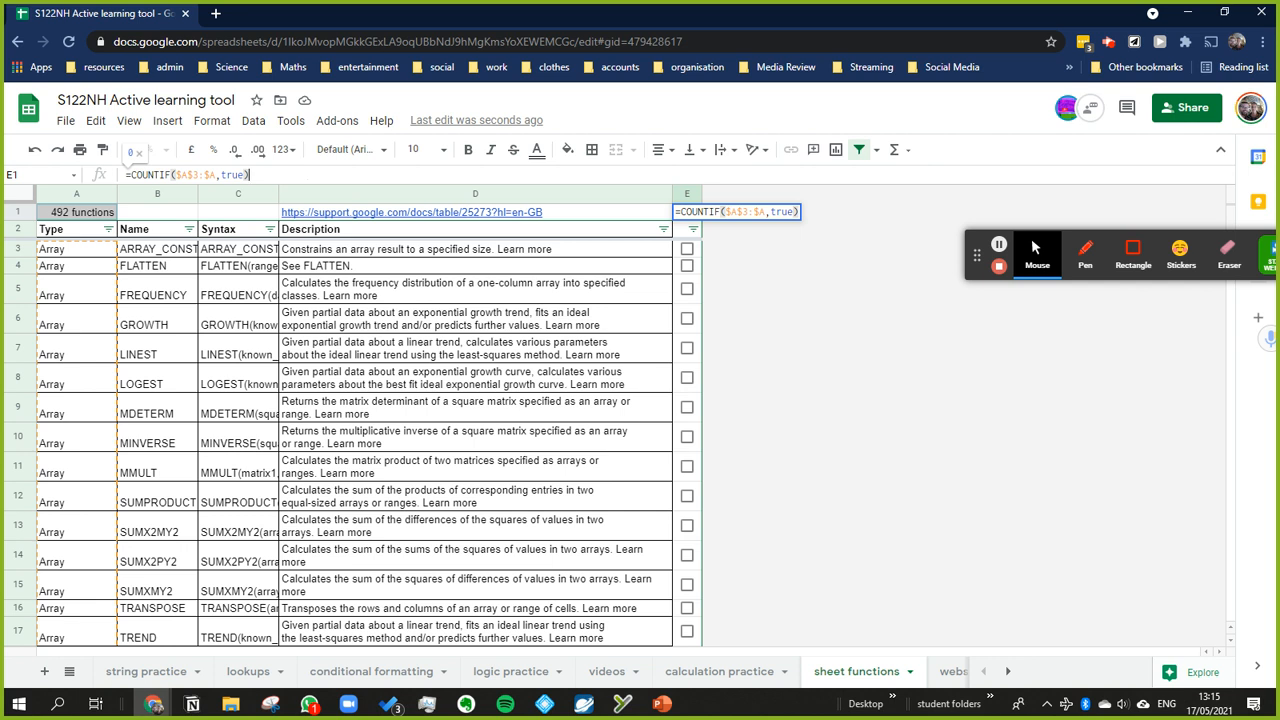
{"action": "key", "text": "Return"}
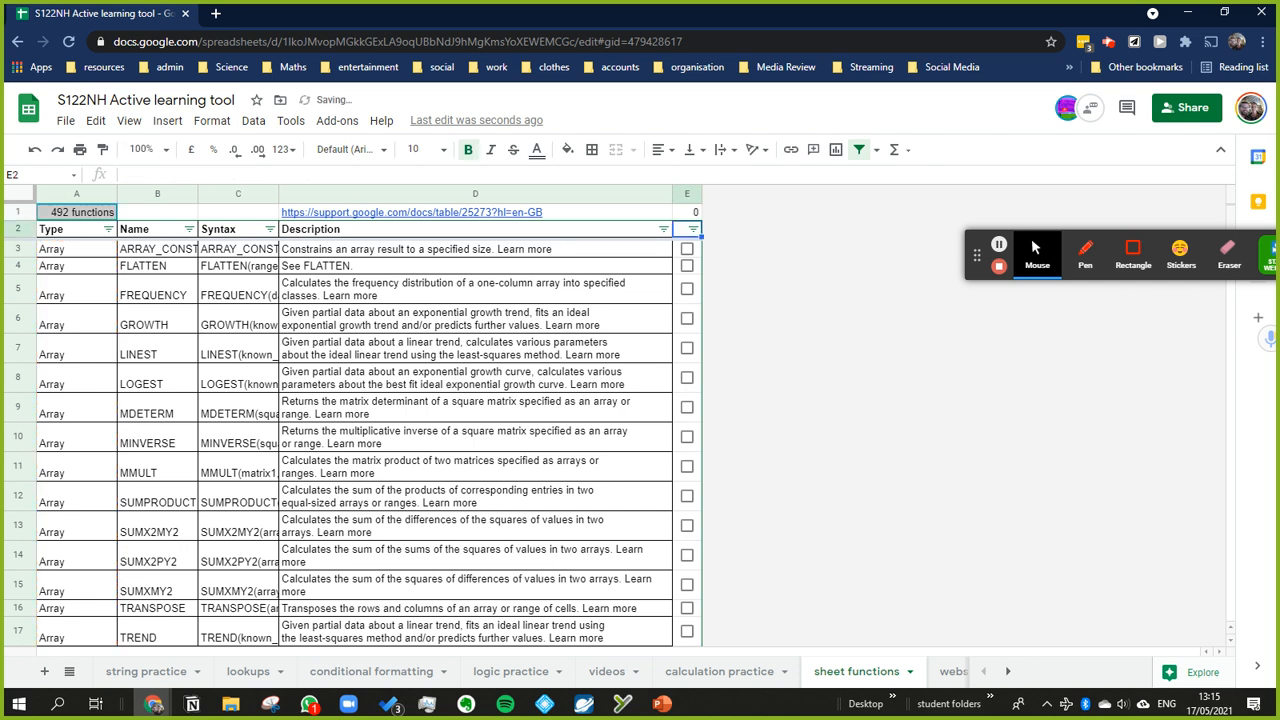
Step: Tick and untick the FLATTEN row's checkbox in E4 to test the COUNTIF formula
{"action": "key", "text": "Up"}
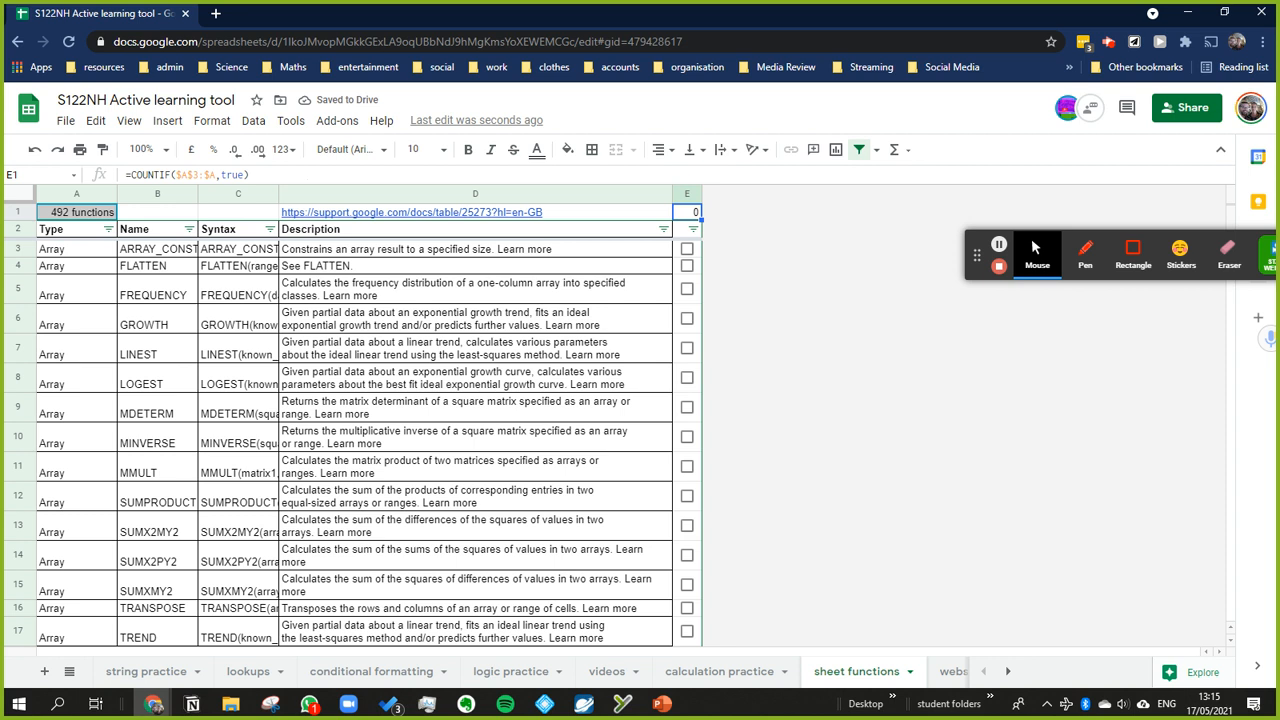
{"action": "left_click", "coordinate": [687, 265]}
{"action": "left_click", "coordinate": [687, 265]}
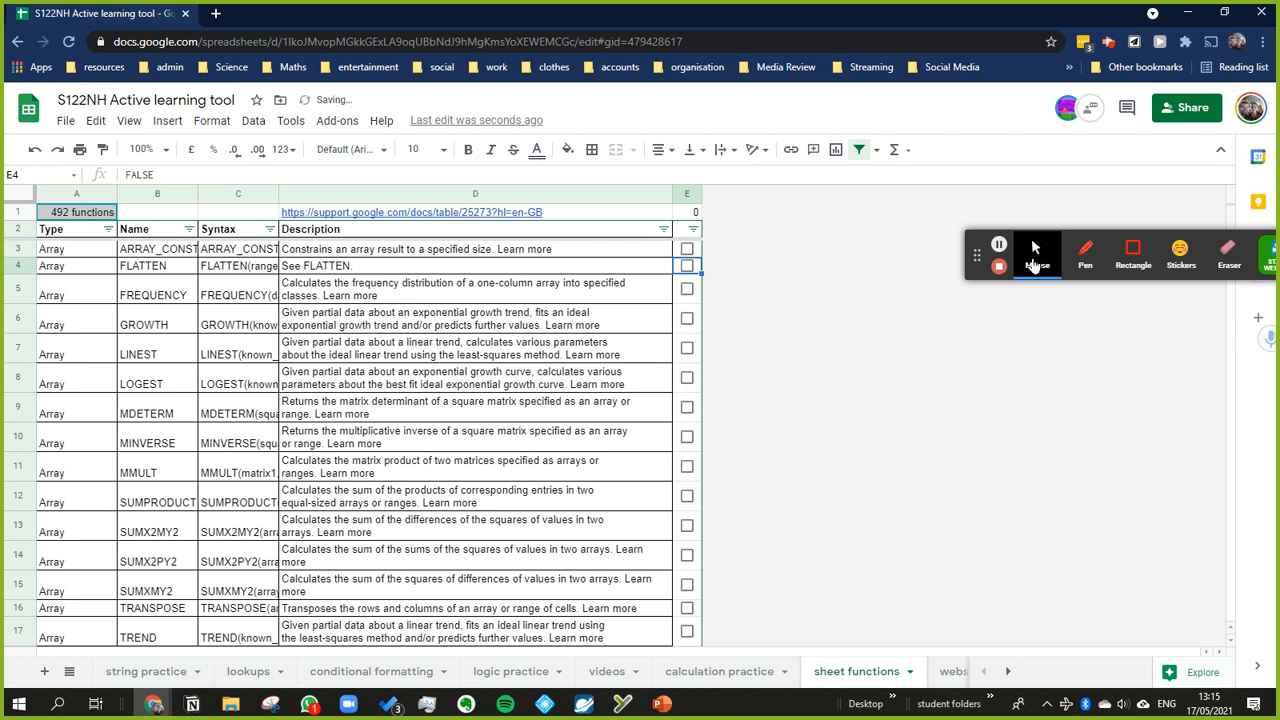
Step: Change the range of the COUNTIF formula in E1 to $E$3:$E so it covers the checkbox column
{"action": "left_click", "coordinate": [687, 212]}
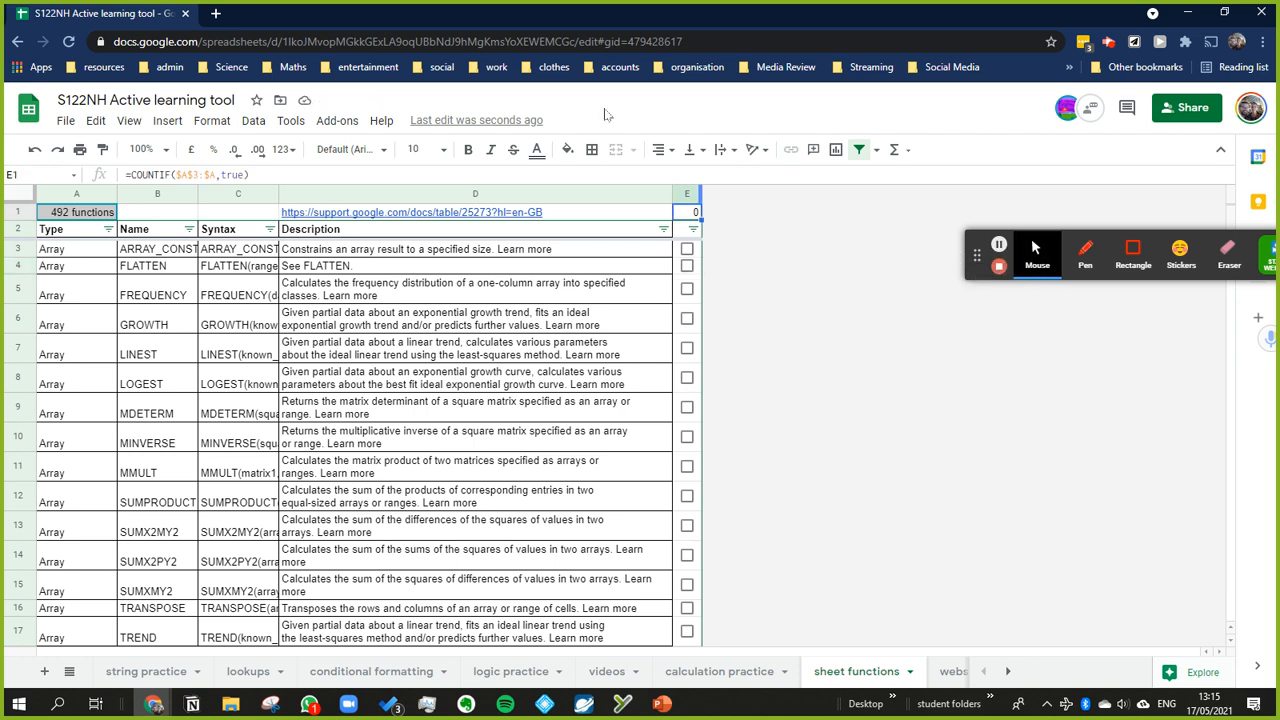
{"action": "left_click", "coordinate": [402, 179]}
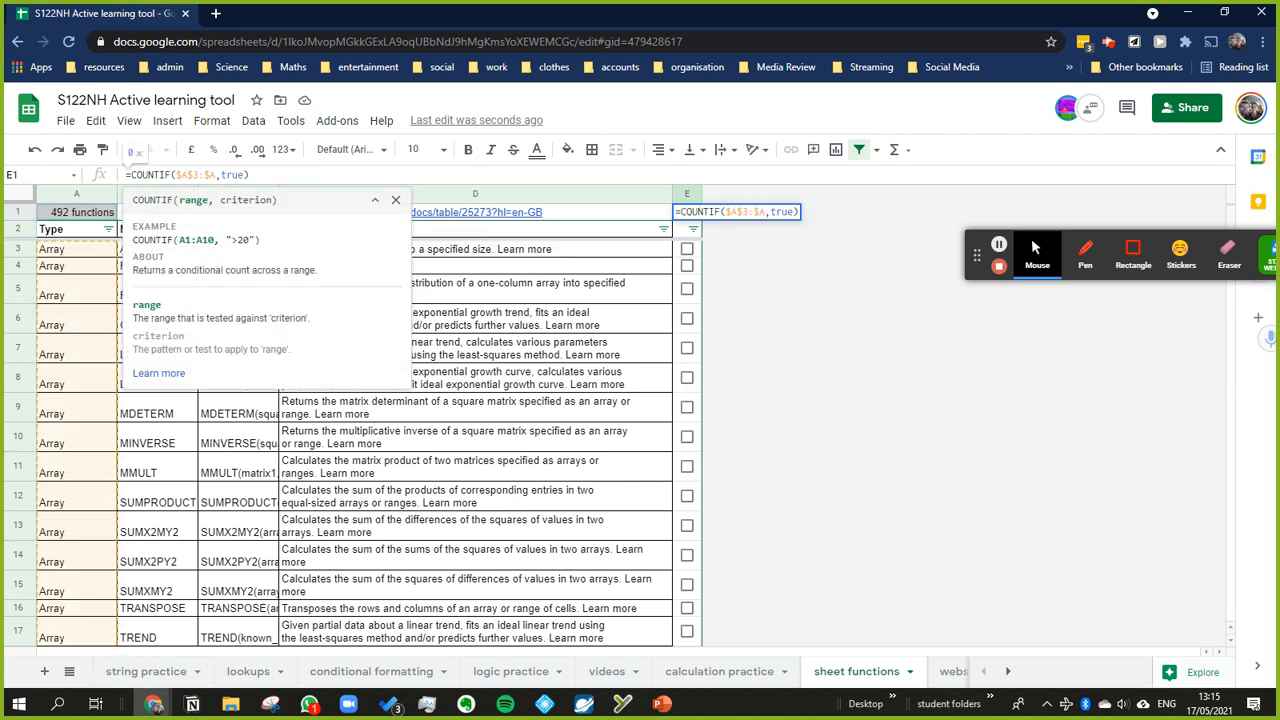
{"action": "key", "text": "BackSpace"}
{"action": "type", "text": "e"}
{"action": "key", "text": "Right"}
{"action": "key", "text": "Right"}
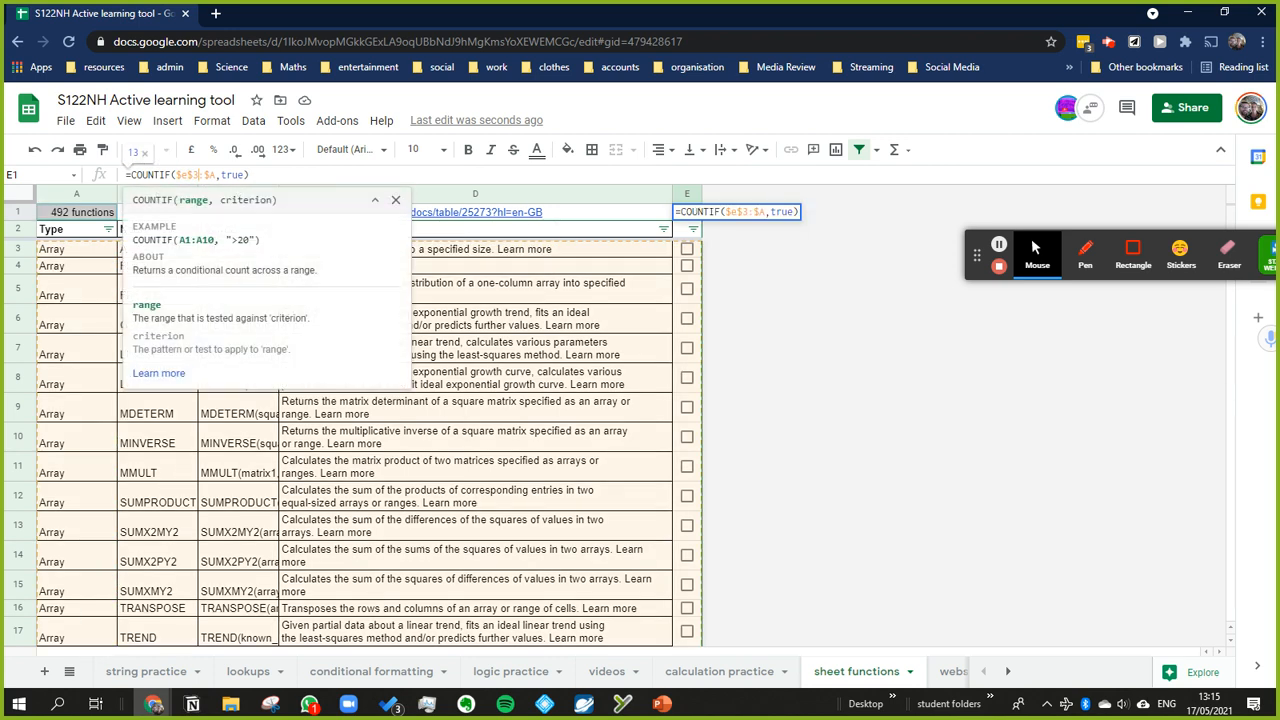
{"action": "key", "text": "BackSpace"}
{"action": "type", "text": "e"}
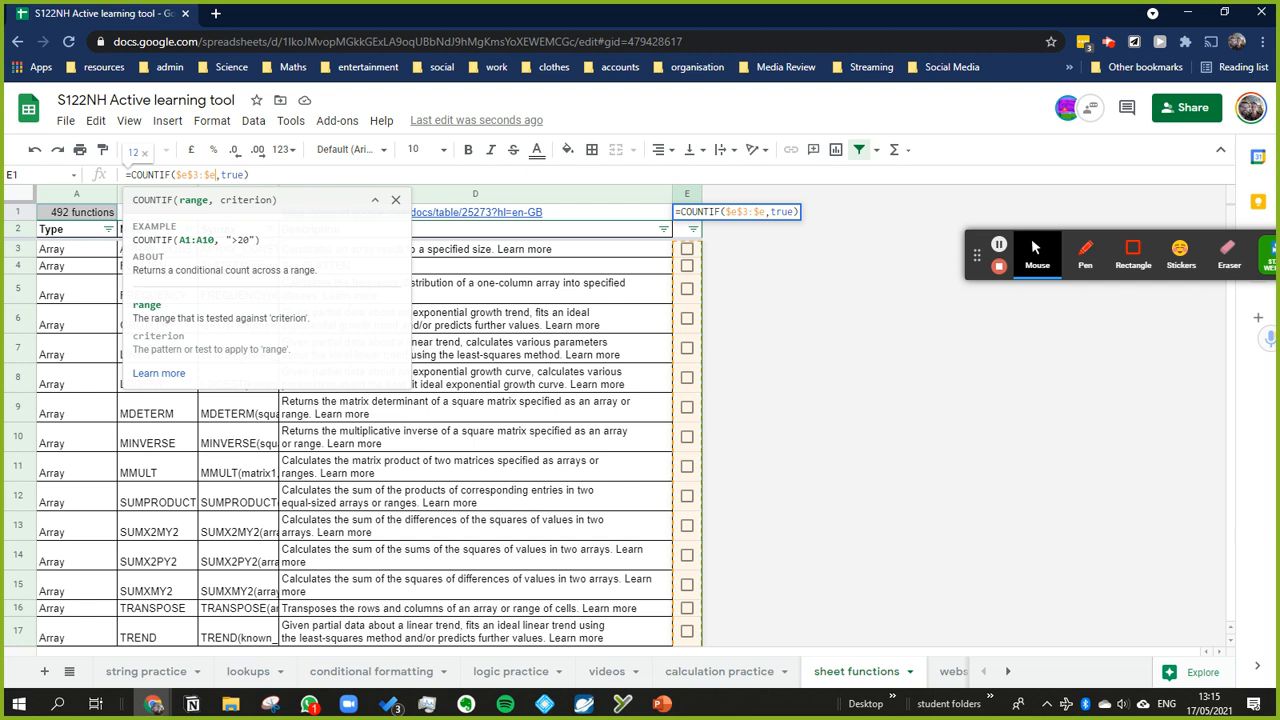
{"action": "key", "text": "Return"}
{"action": "key", "text": "Up"}
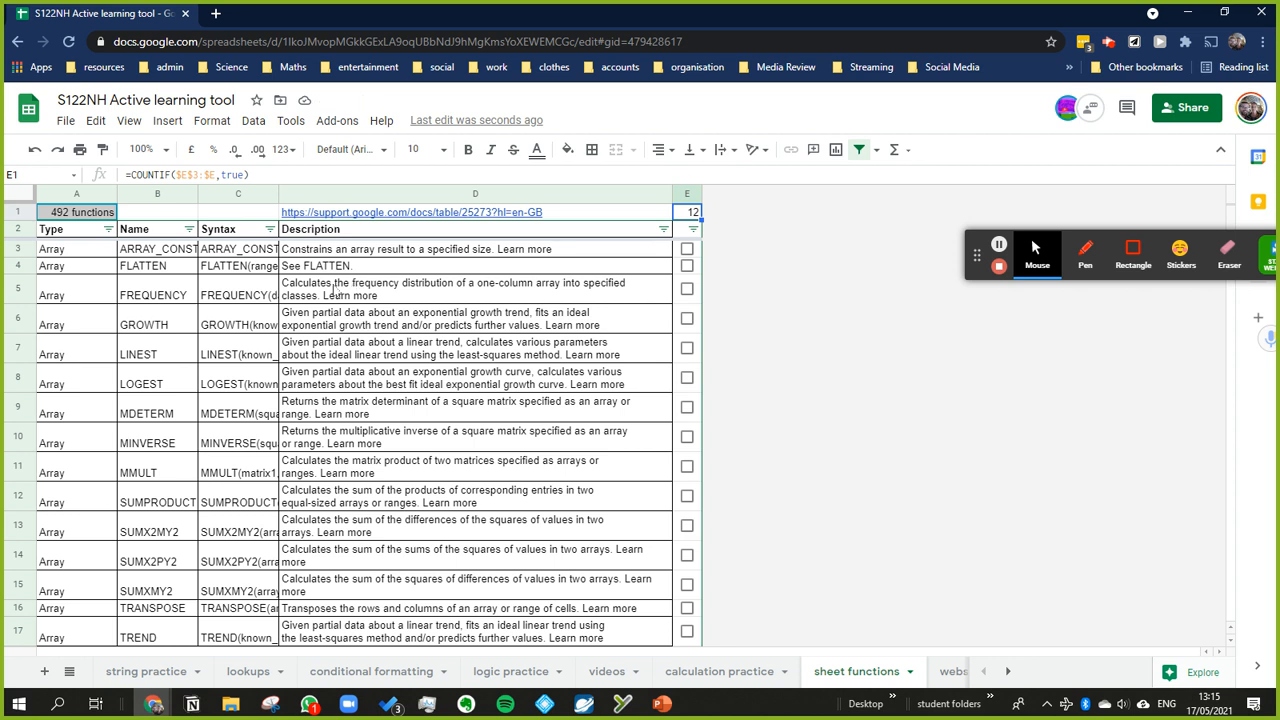
Step: Tick and untick the GROWTH row's checkbox in E6 to test the corrected count, and reselect E1
{"action": "left_click", "coordinate": [687, 318]}
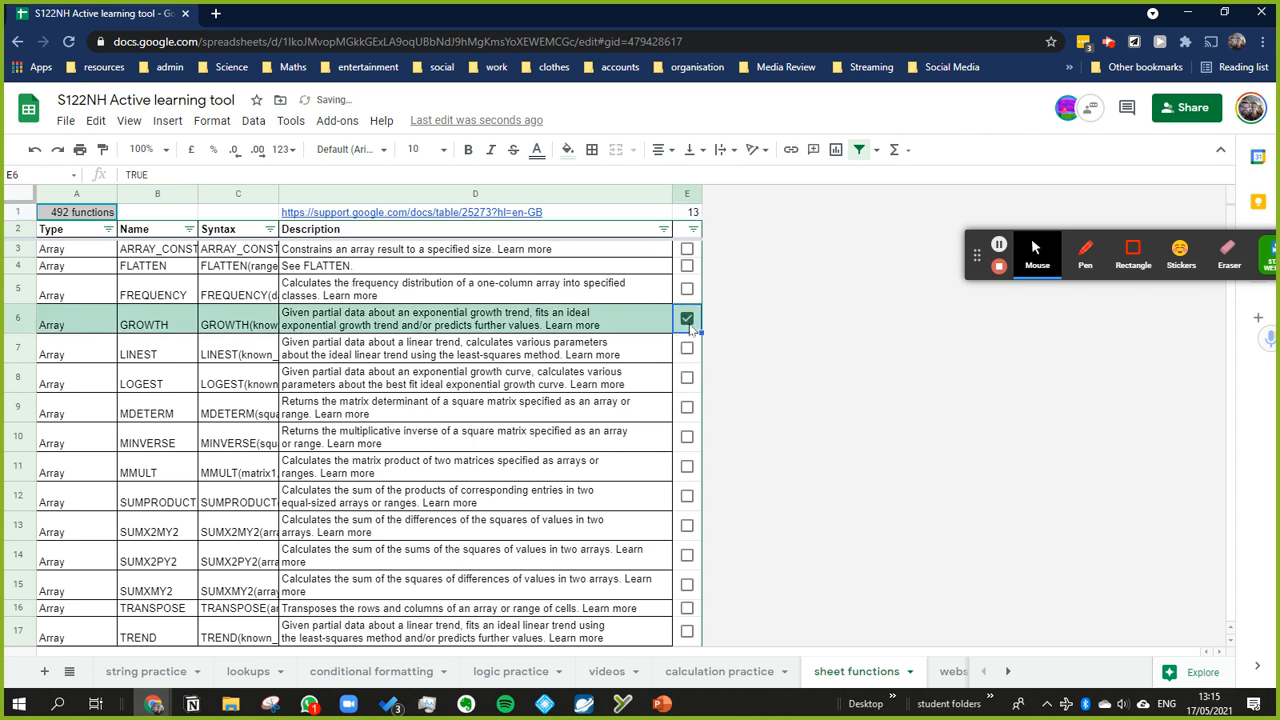
{"action": "left_click", "coordinate": [687, 318]}
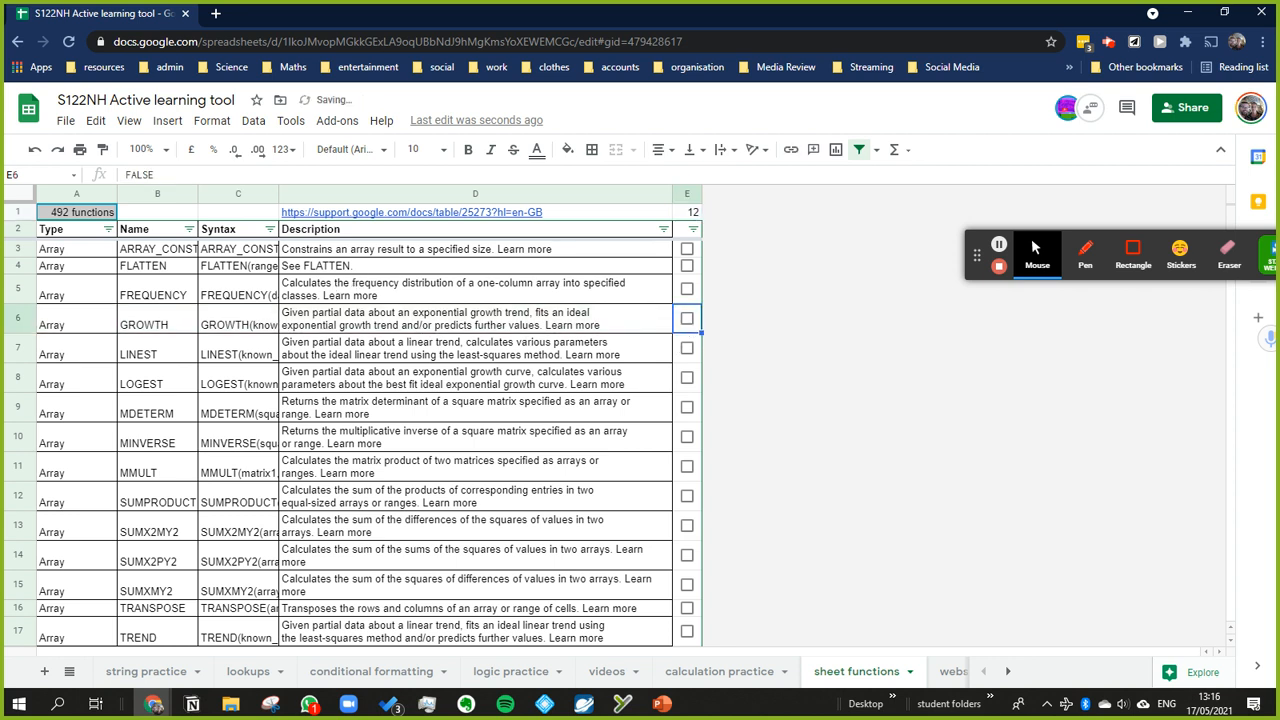
{"action": "left_click", "coordinate": [689, 214]}
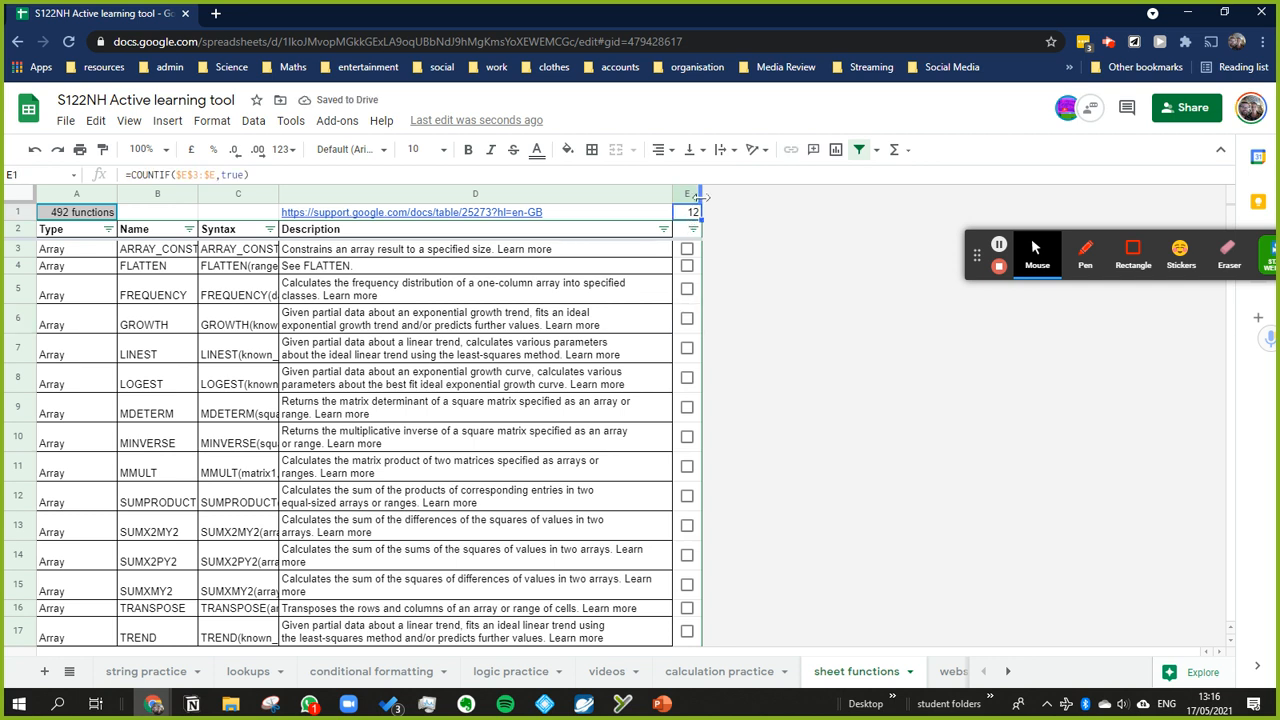
Step: Merge cells A1 to C1 and centre the function count horizontally
{"action": "left_click", "coordinate": [96, 213]}
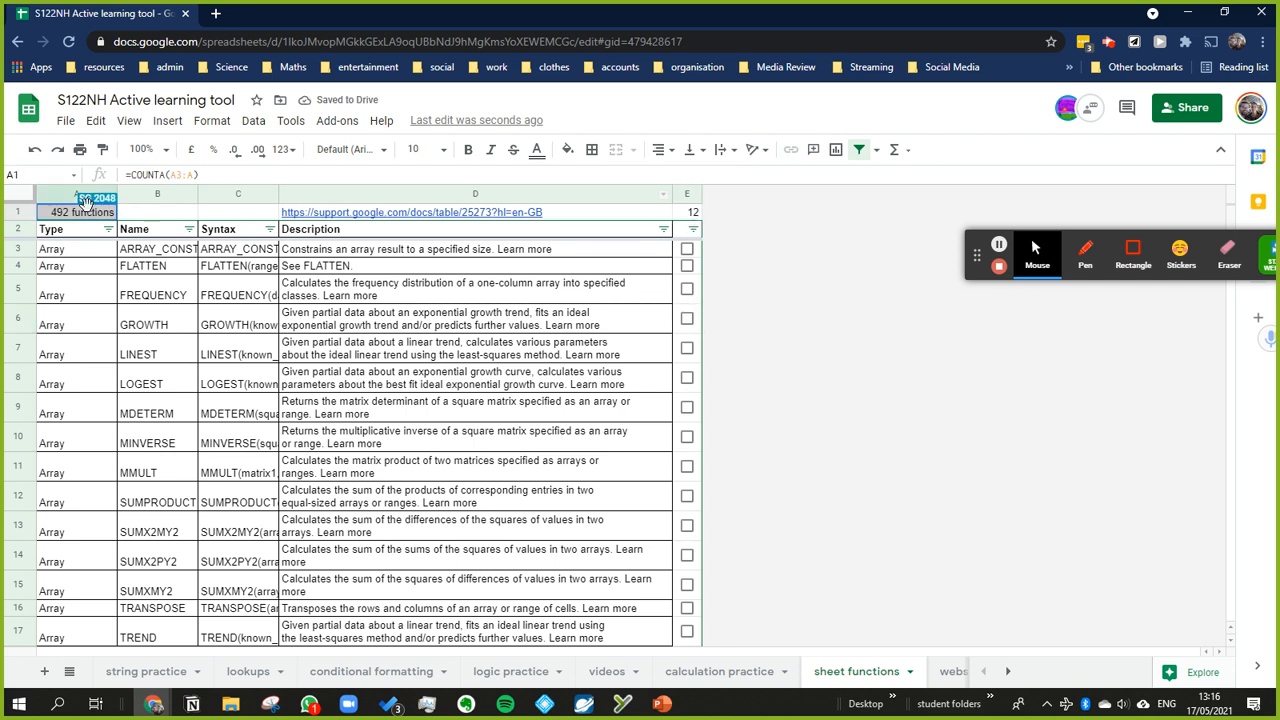
{"action": "key", "text": "shift+Right"}
{"action": "key", "text": "shift+Right"}
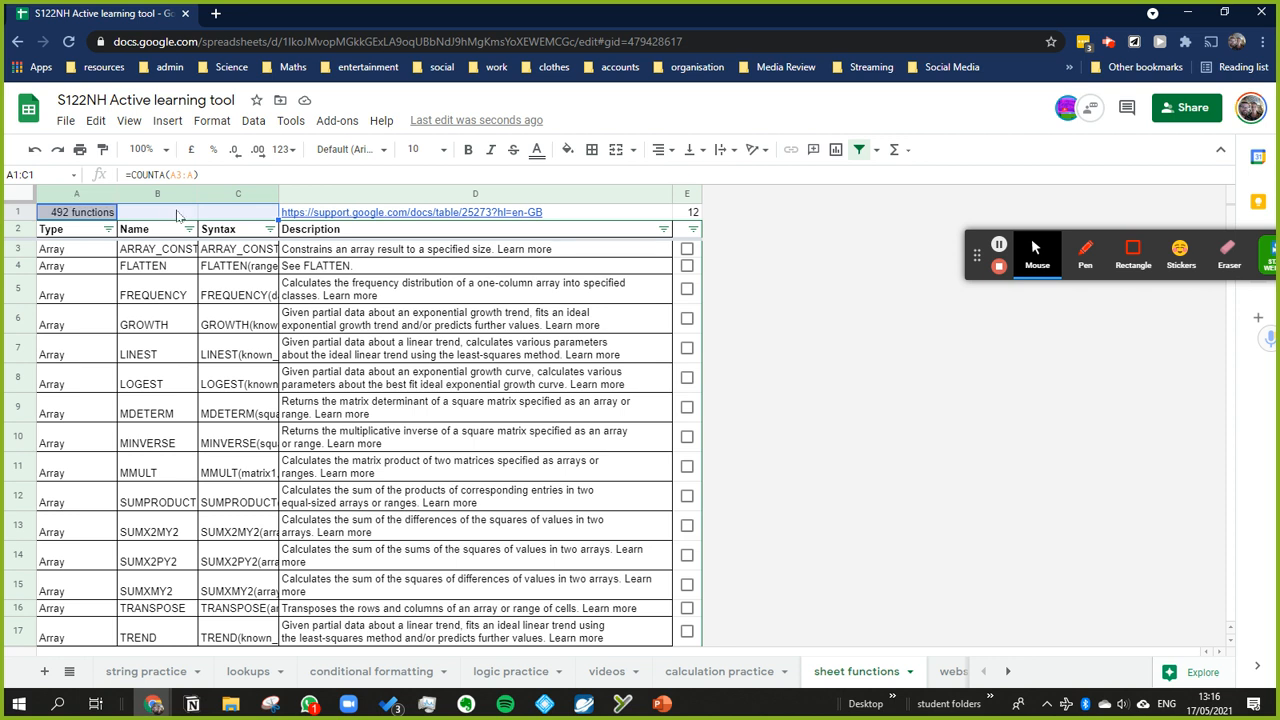
{"action": "left_click", "coordinate": [615, 150]}
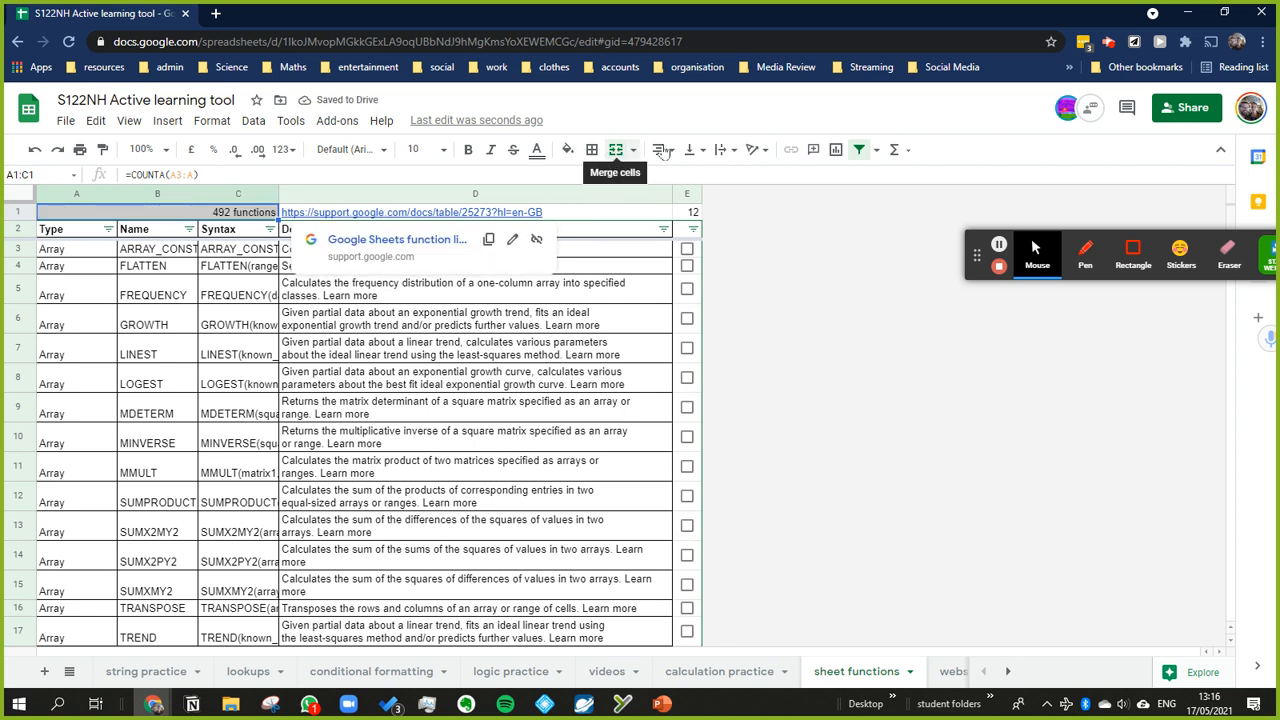
{"action": "left_click", "coordinate": [660, 149]}
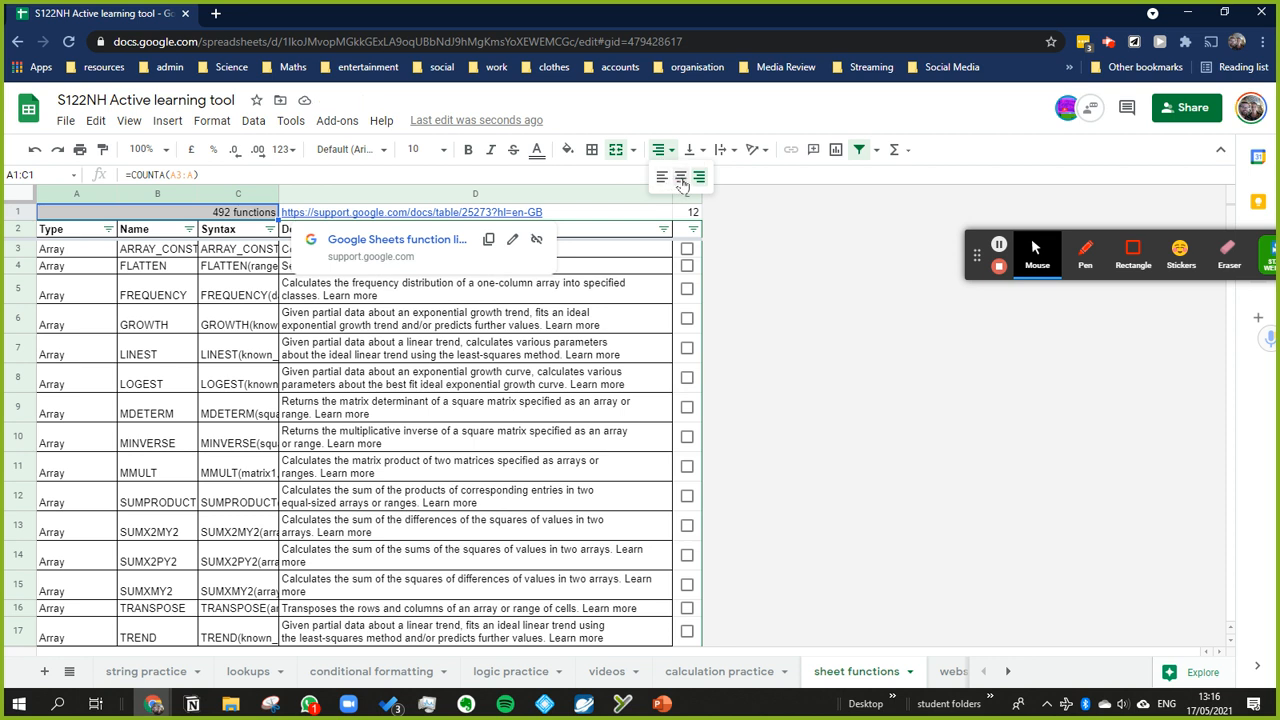
{"action": "left_click", "coordinate": [680, 178]}
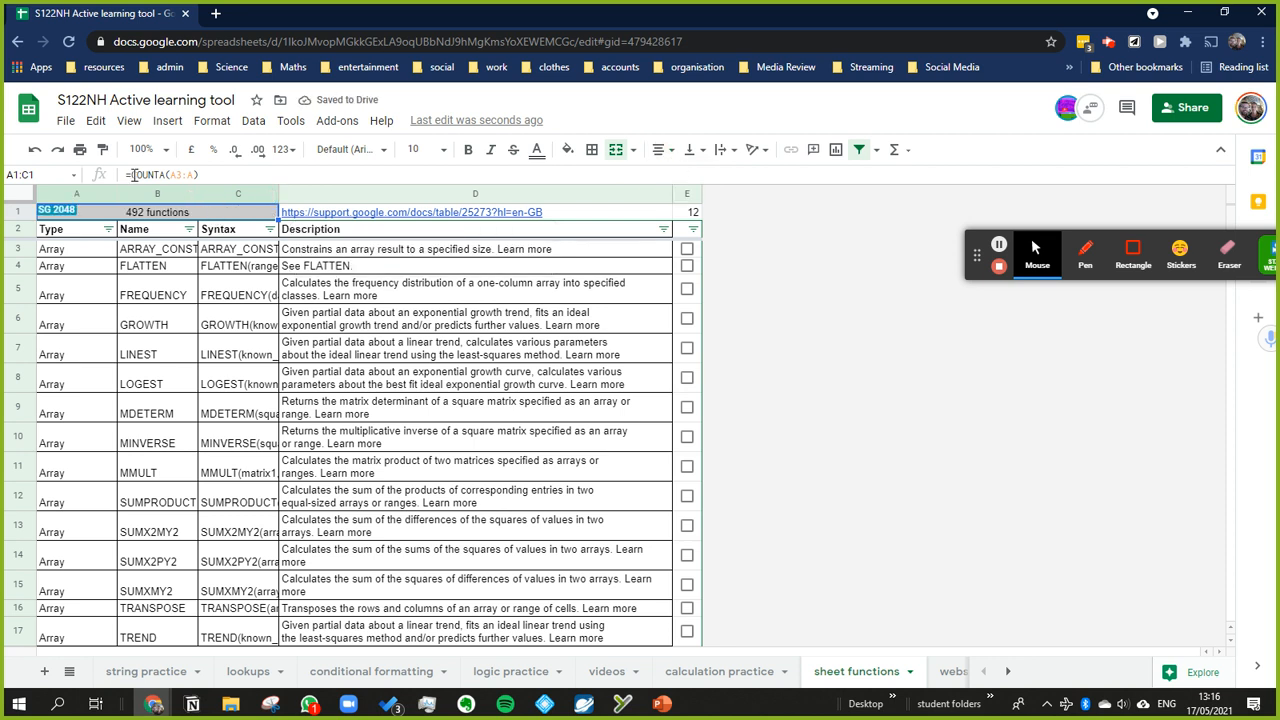
Step: Copy the COUNTIF expression from the E1 formula without its equals sign
{"action": "left_click", "coordinate": [228, 175]}
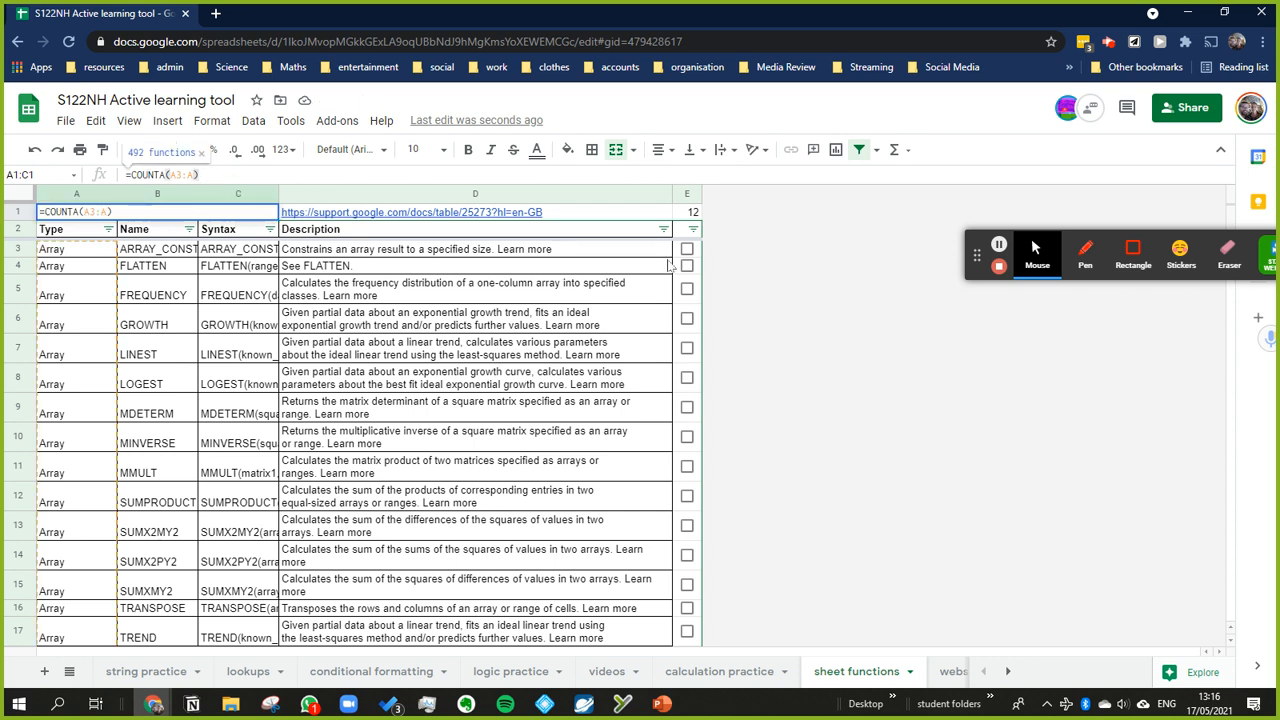
{"action": "left_click", "coordinate": [695, 212]}
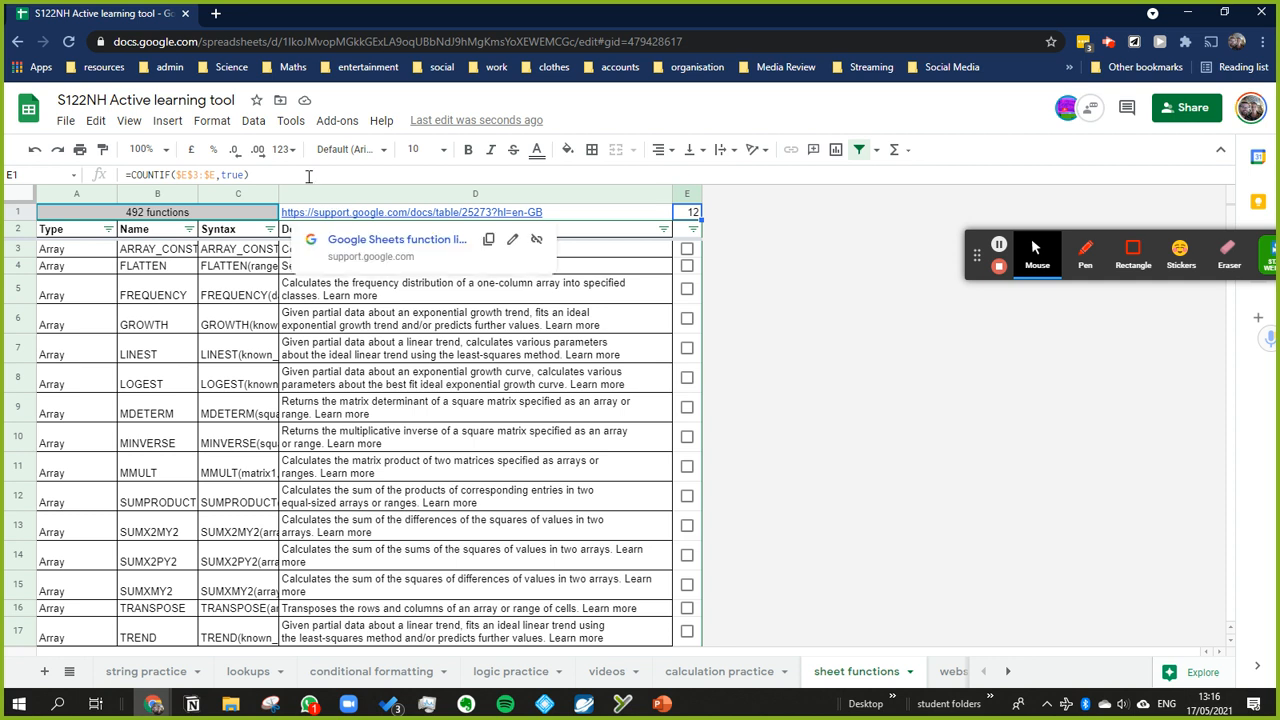
{"action": "left_click_drag", "start_coordinate": [305, 176], "coordinate": [122, 176]}
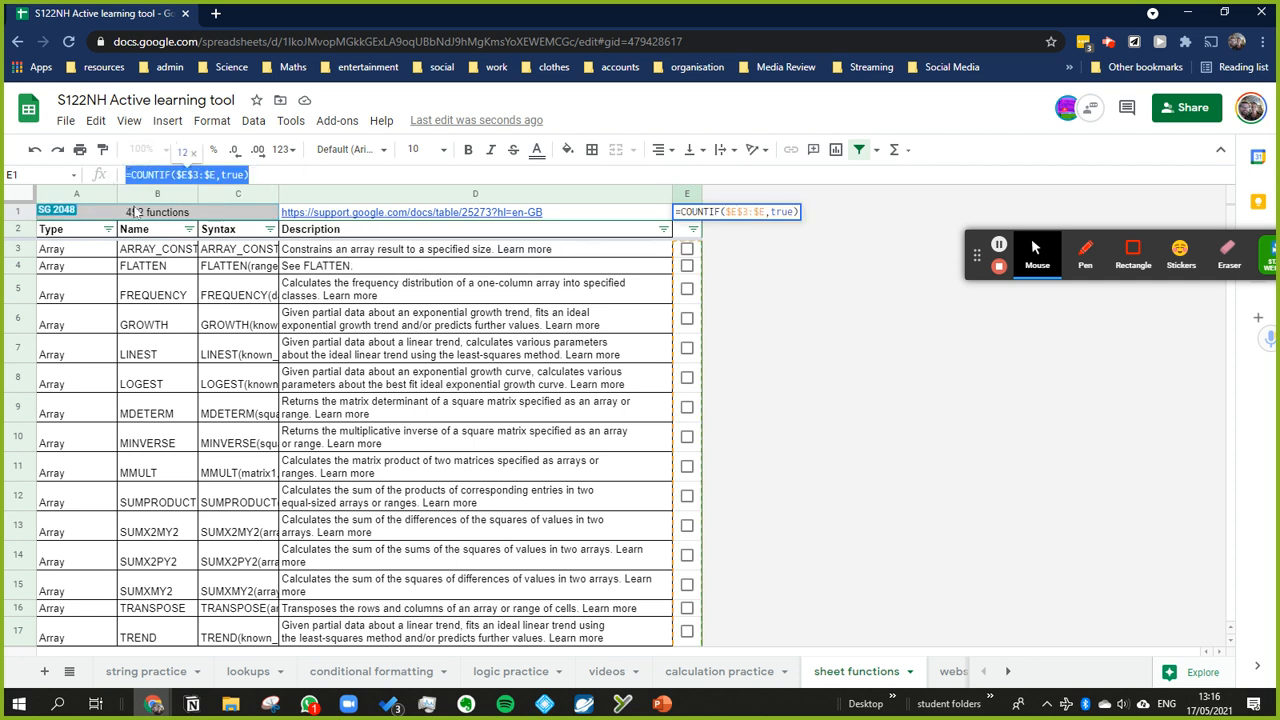
{"action": "key", "text": "shift+Right"}
{"action": "key", "text": "ctrl+c"}
Step: Append & and the copied COUNTIF($E$3:$E,true) to the COUNTA formula in the merged A1:C1 cell
{"action": "left_click", "coordinate": [122, 213]}
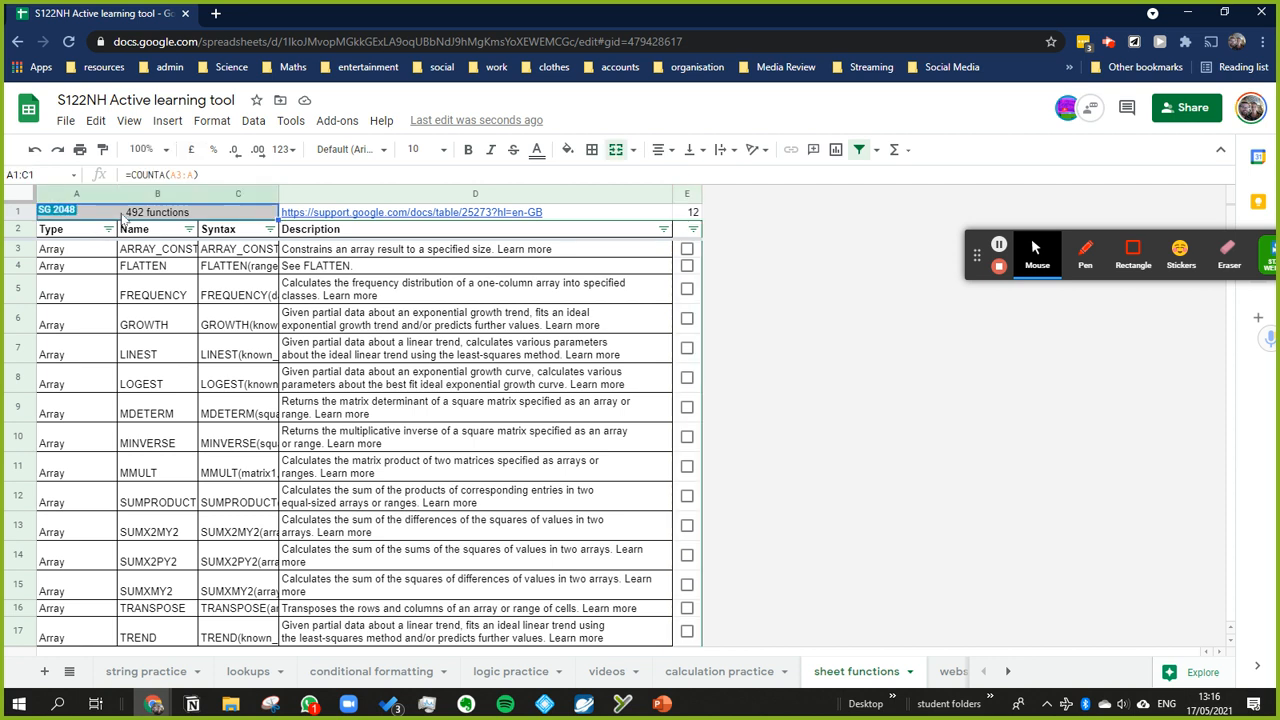
{"action": "left_click", "coordinate": [208, 172]}
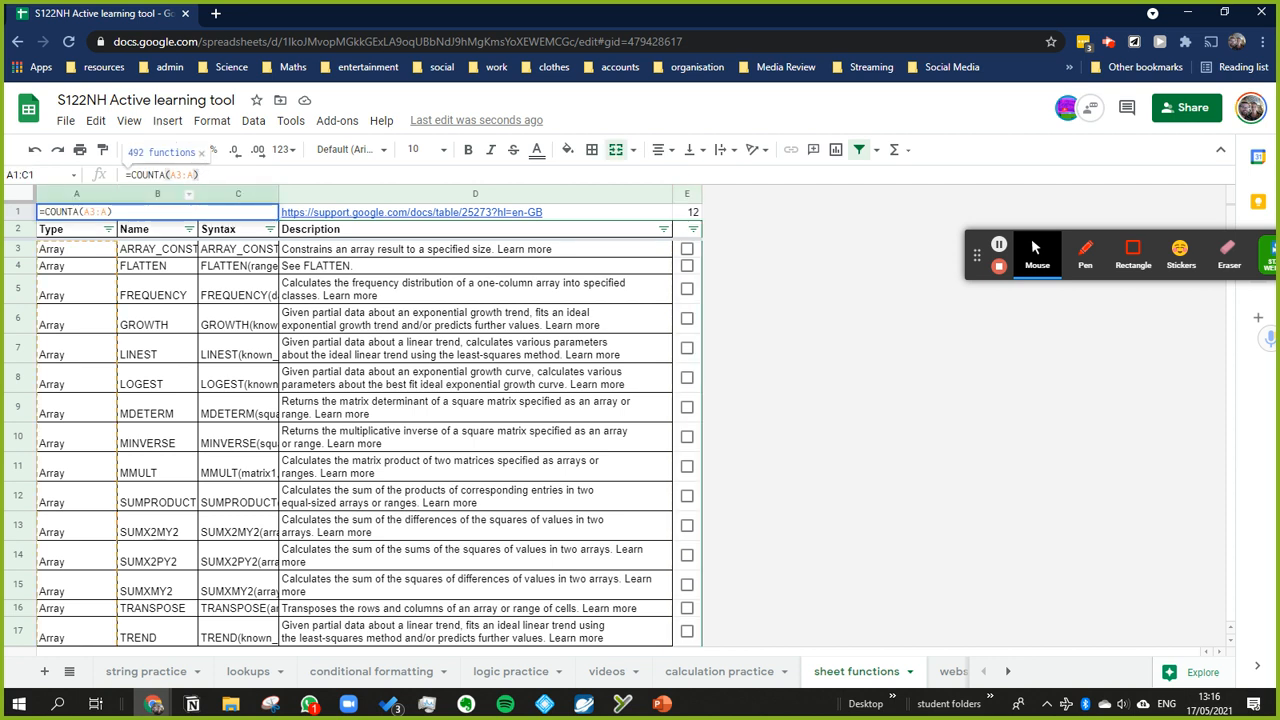
{"action": "type", "text": "&"}
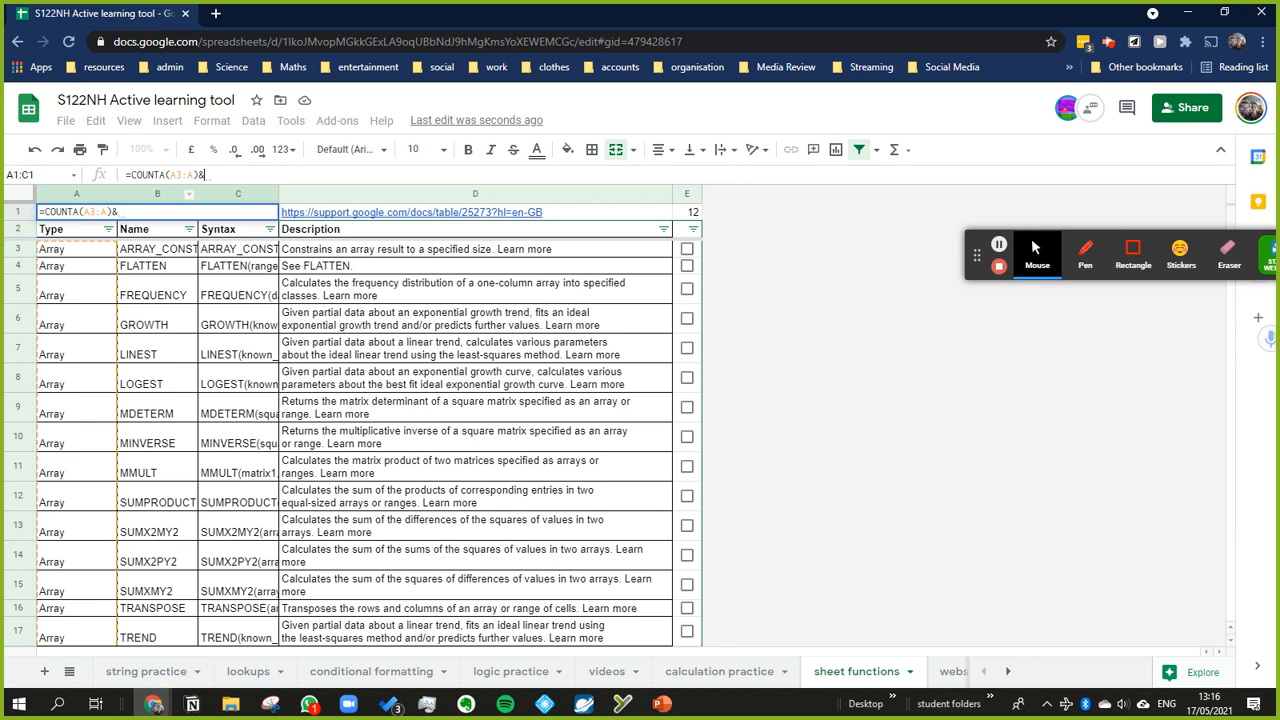
{"action": "key", "text": "ctrl+v"}
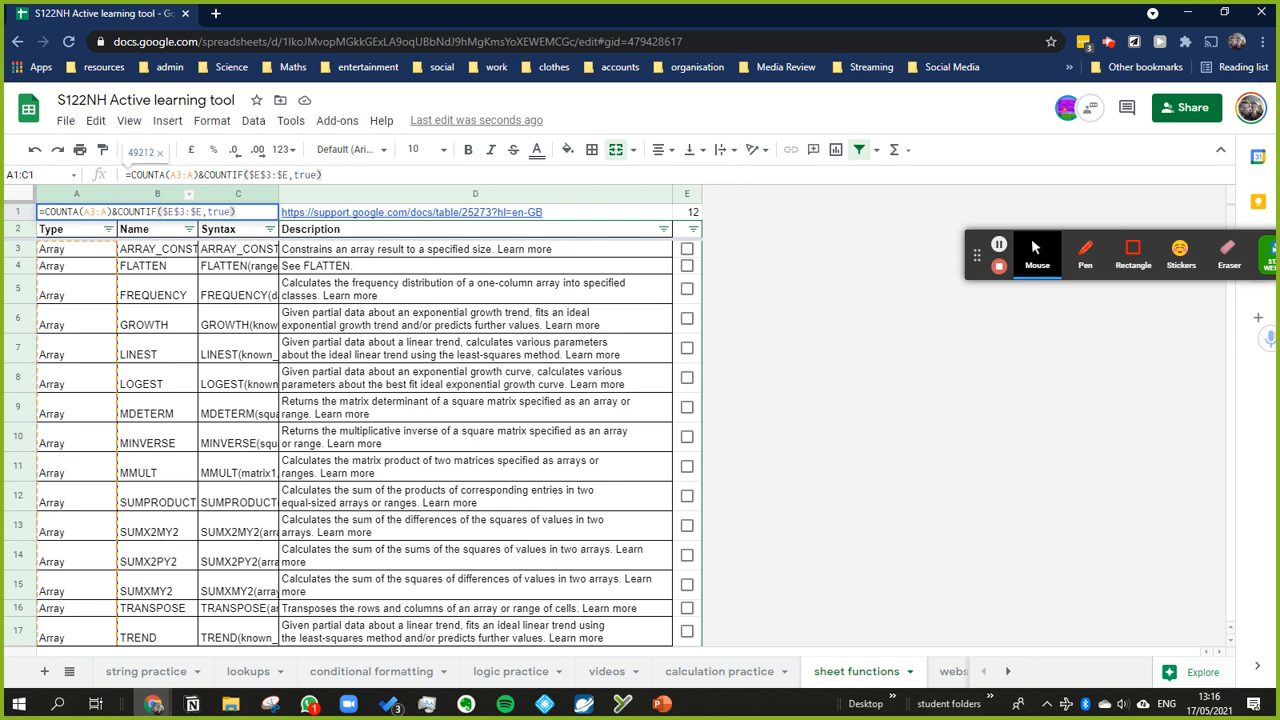
{"action": "key", "text": "Return"}
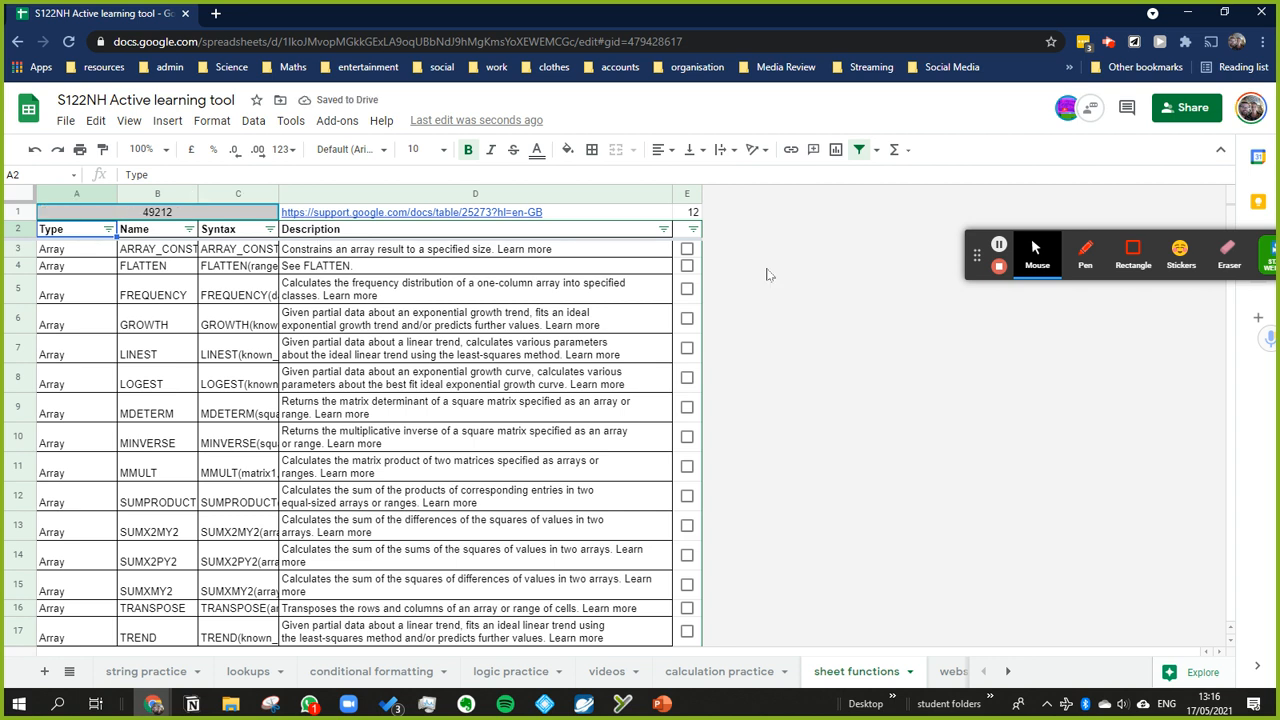
Step: Insert &" " between the COUNTA and COUNTIF parts of the A1:C1 formula to separate the two counts with a space
{"action": "left_click", "coordinate": [168, 212]}
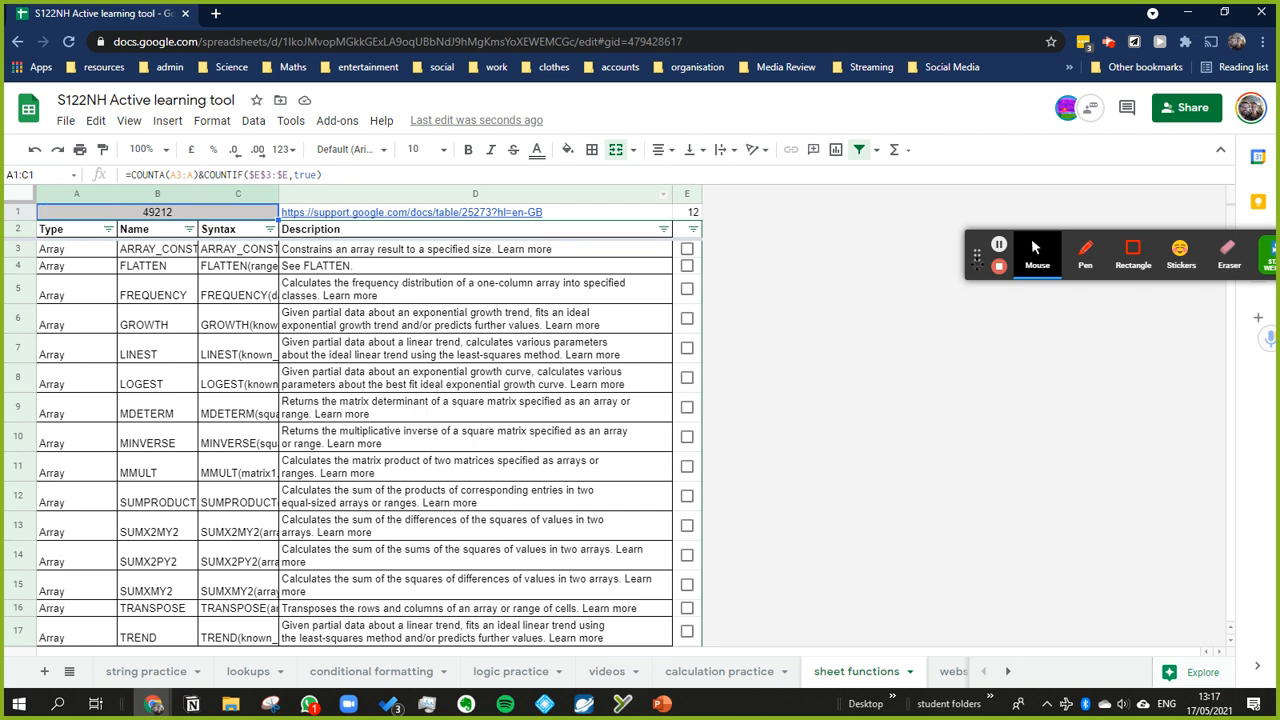
{"action": "left_click", "coordinate": [204, 174]}
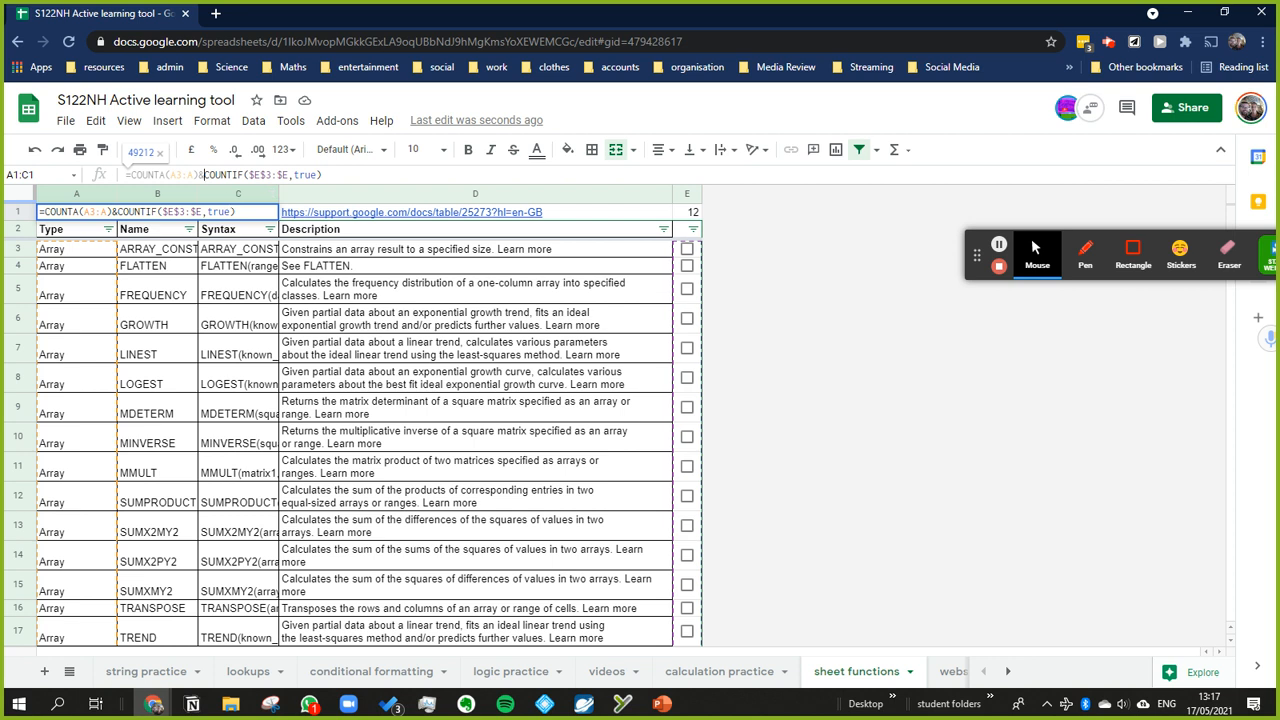
{"action": "type", "text": "&"}
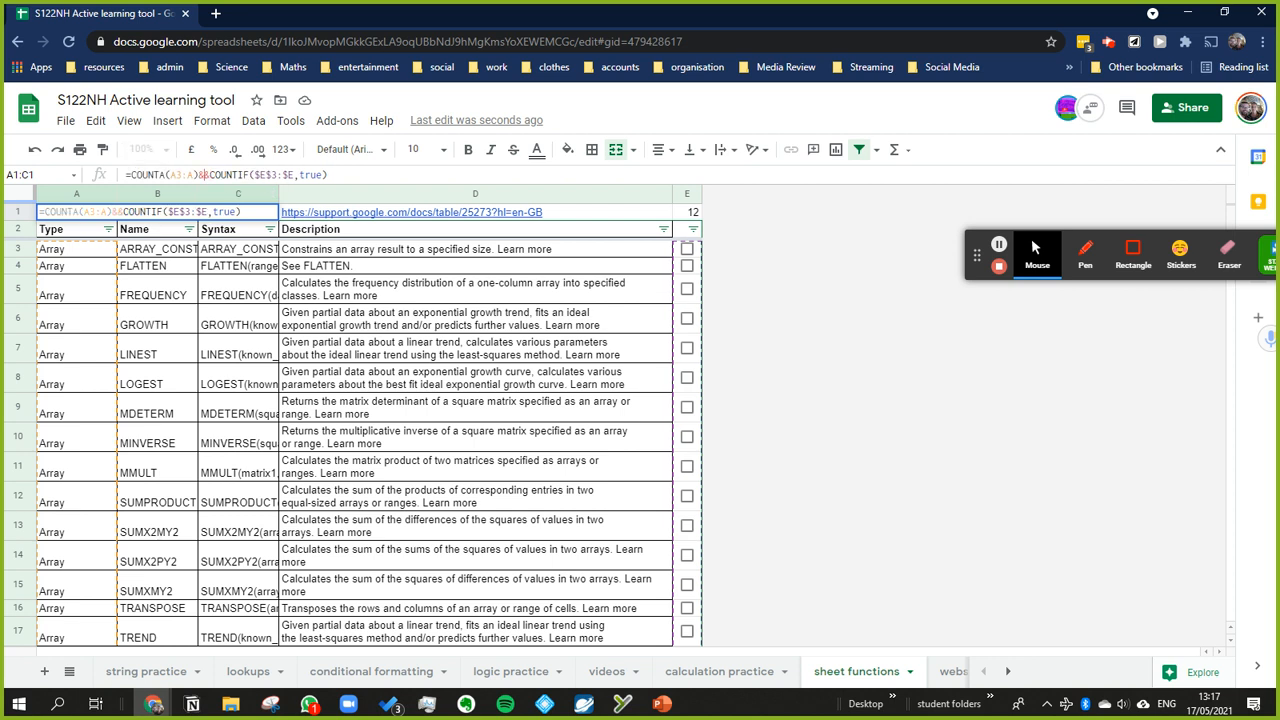
{"action": "type", "text": "\" "}
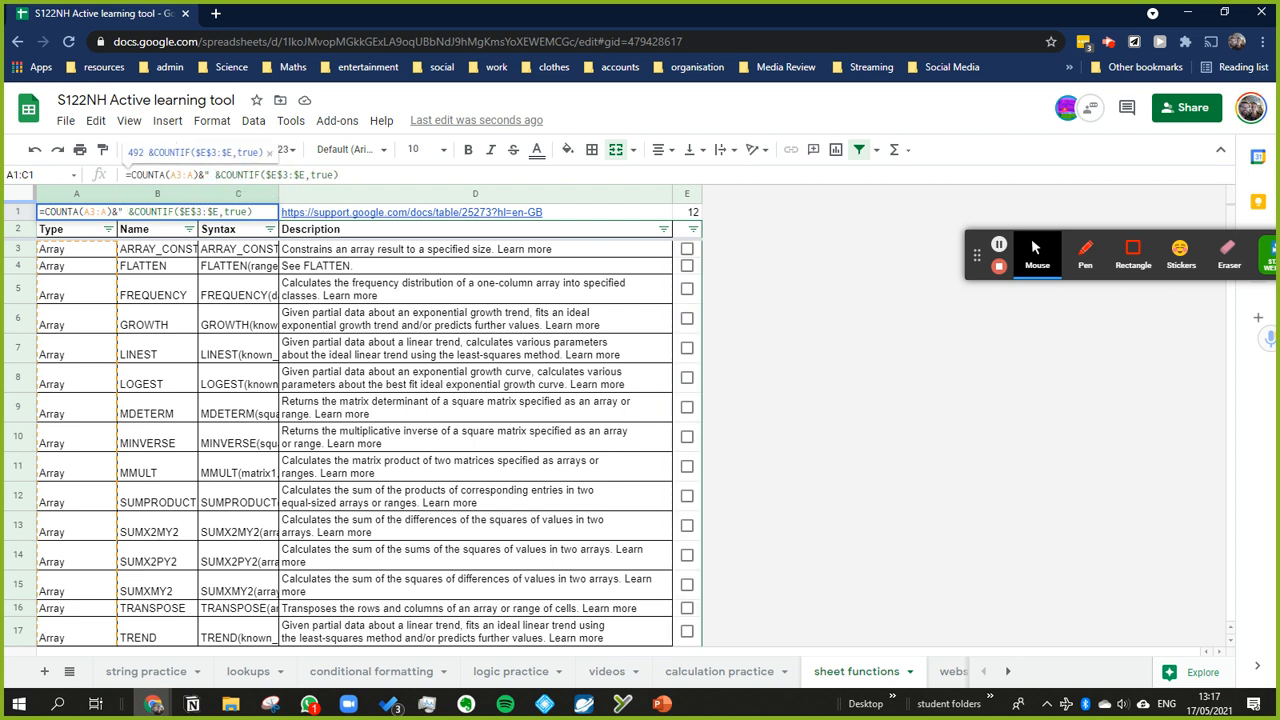
{"action": "type", "text": "\""}
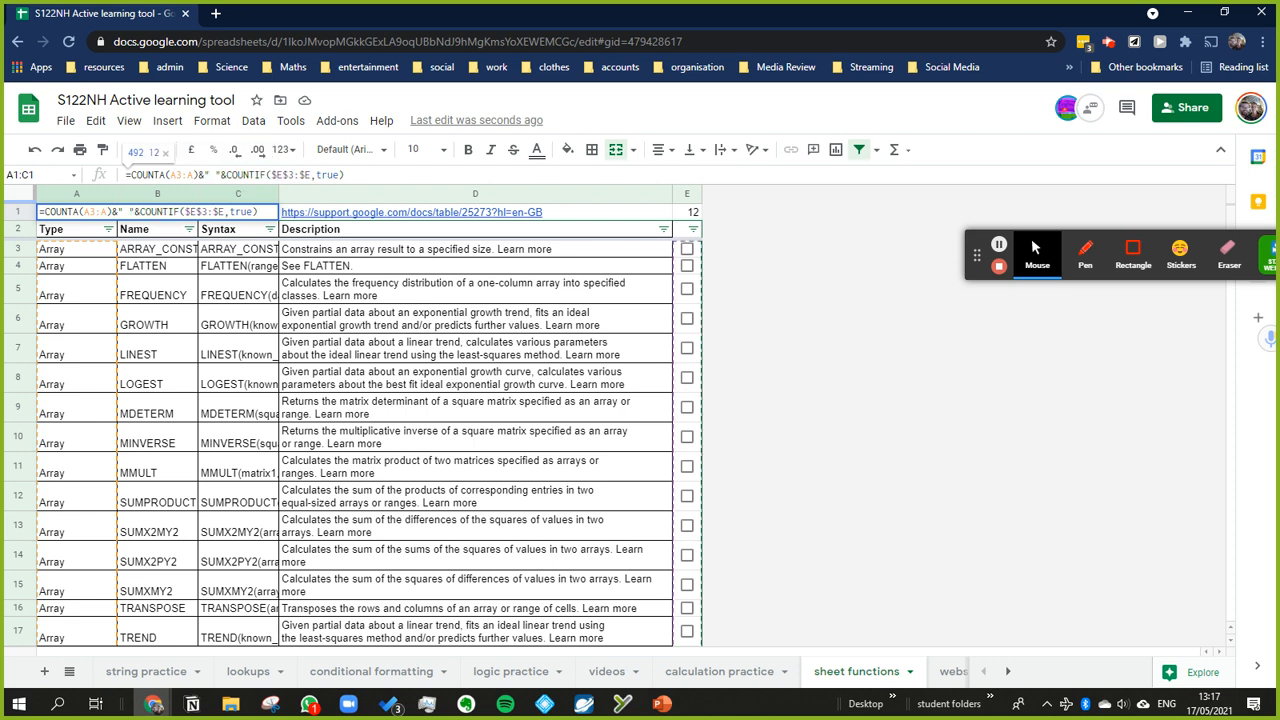
{"action": "key", "text": "Return"}
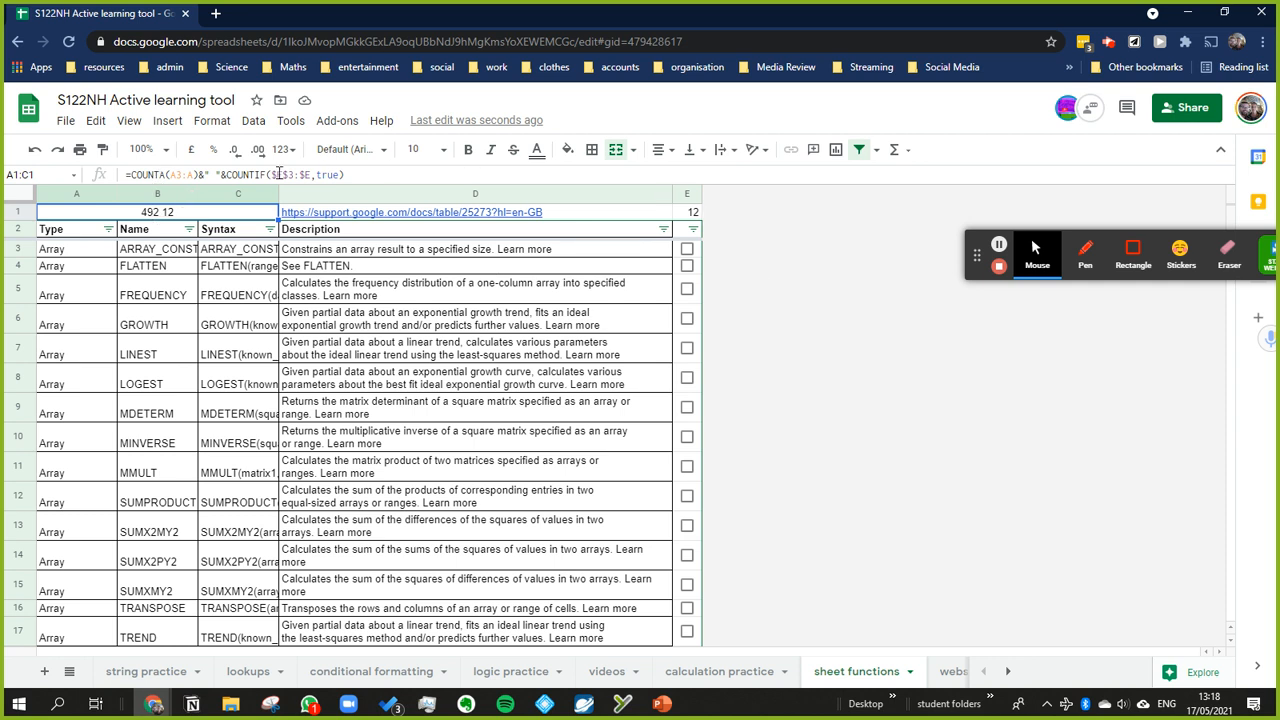
Step: Expand the A1:C1 formula's separator to " formulae " and append &" learnt so far" after the COUNTIF expression
{"action": "left_click", "coordinate": [208, 172]}
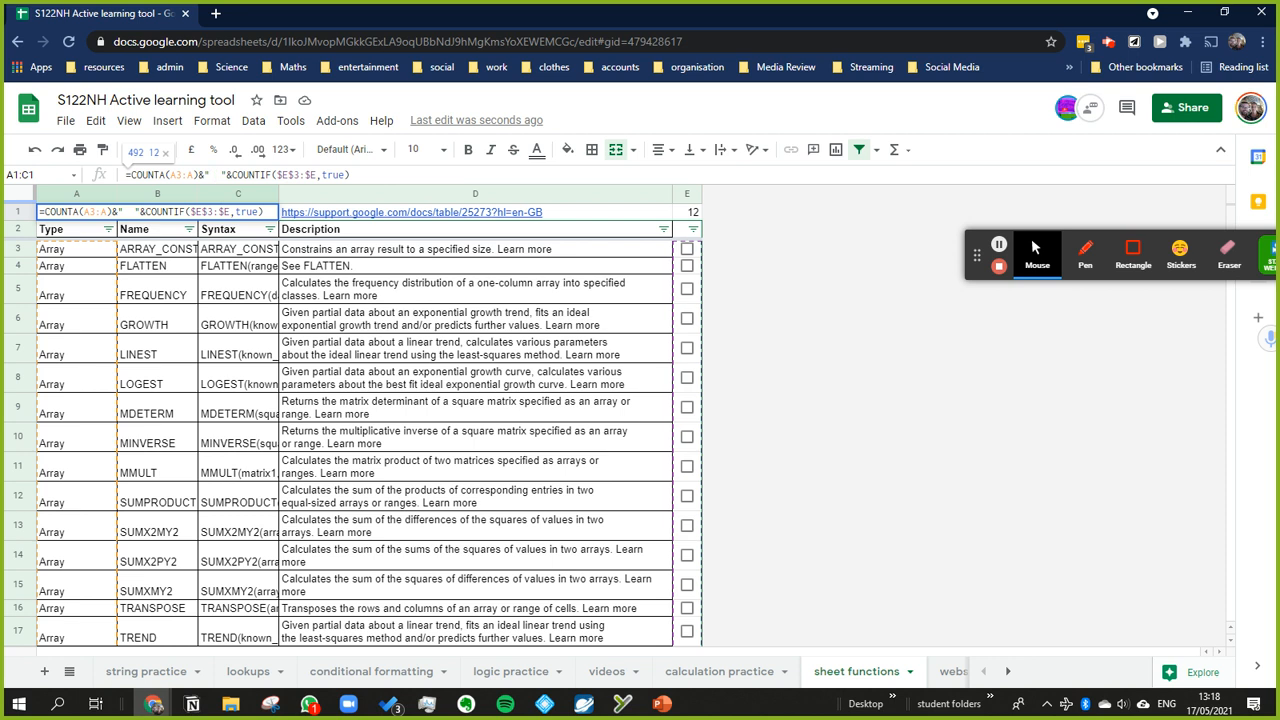
{"action": "type", "text": "formulae"}
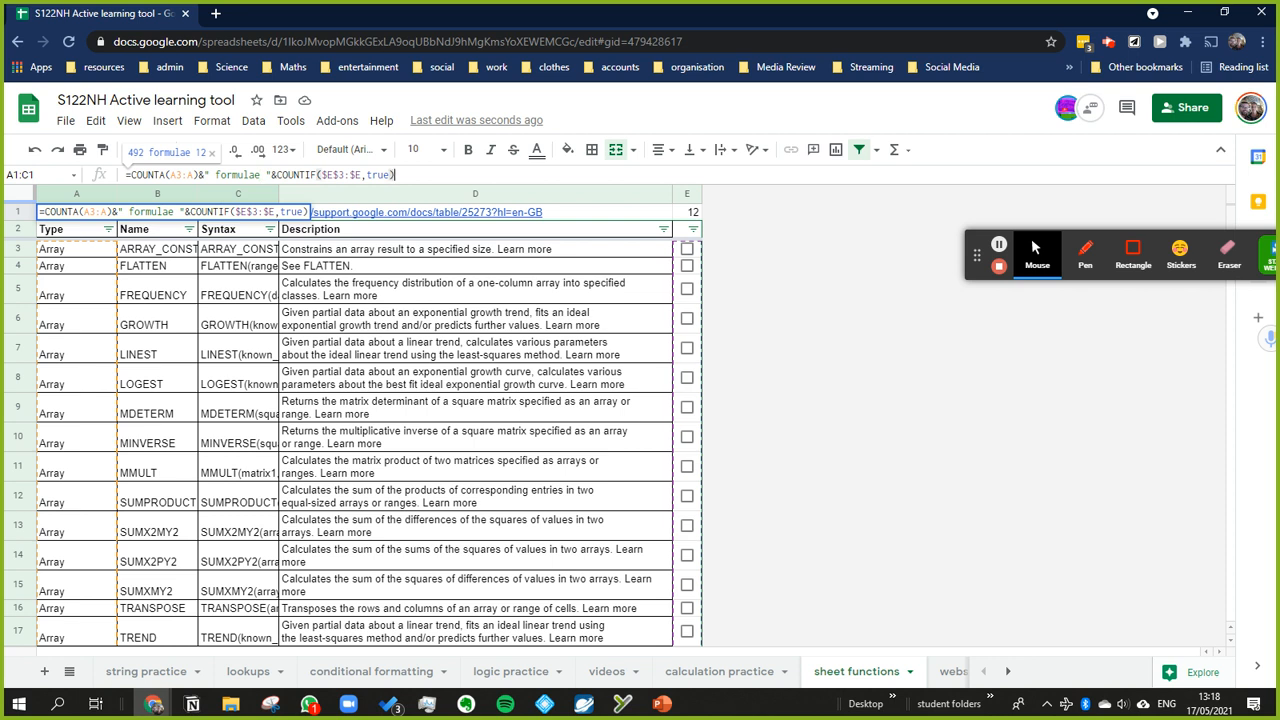
{"action": "type", "text": "&\" leanrt so"}
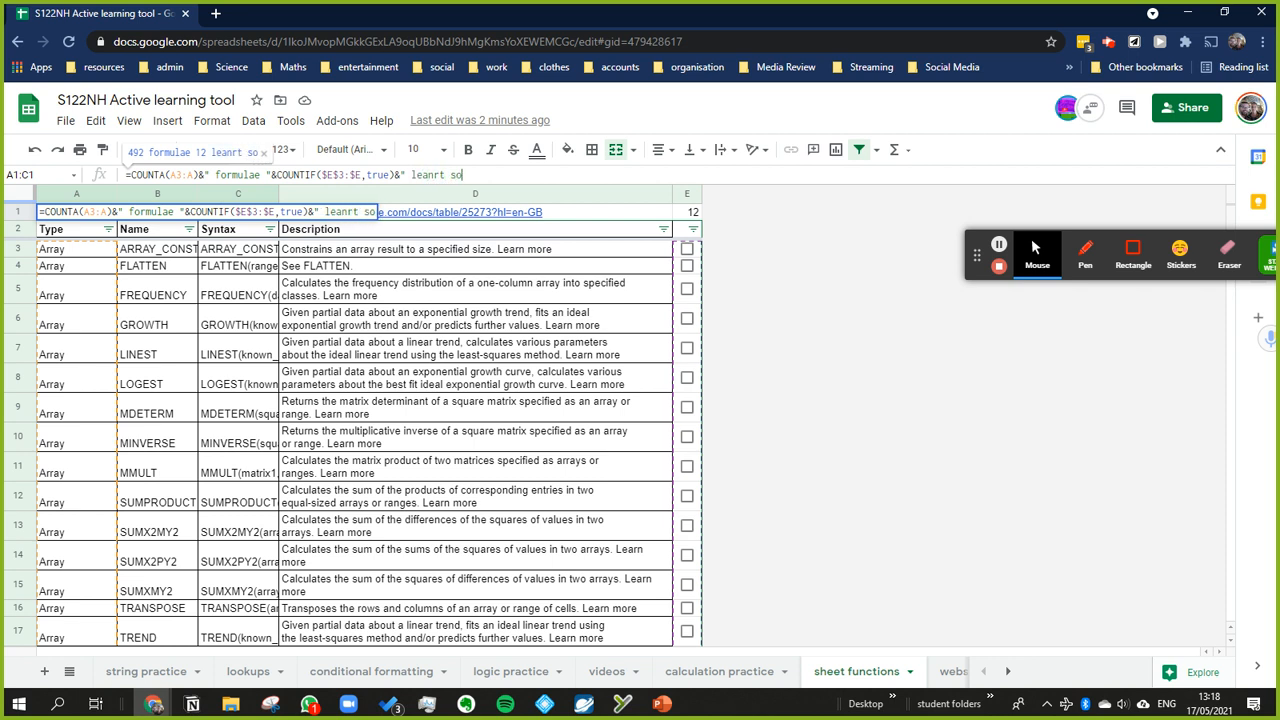
{"action": "type", "text": " far\""}
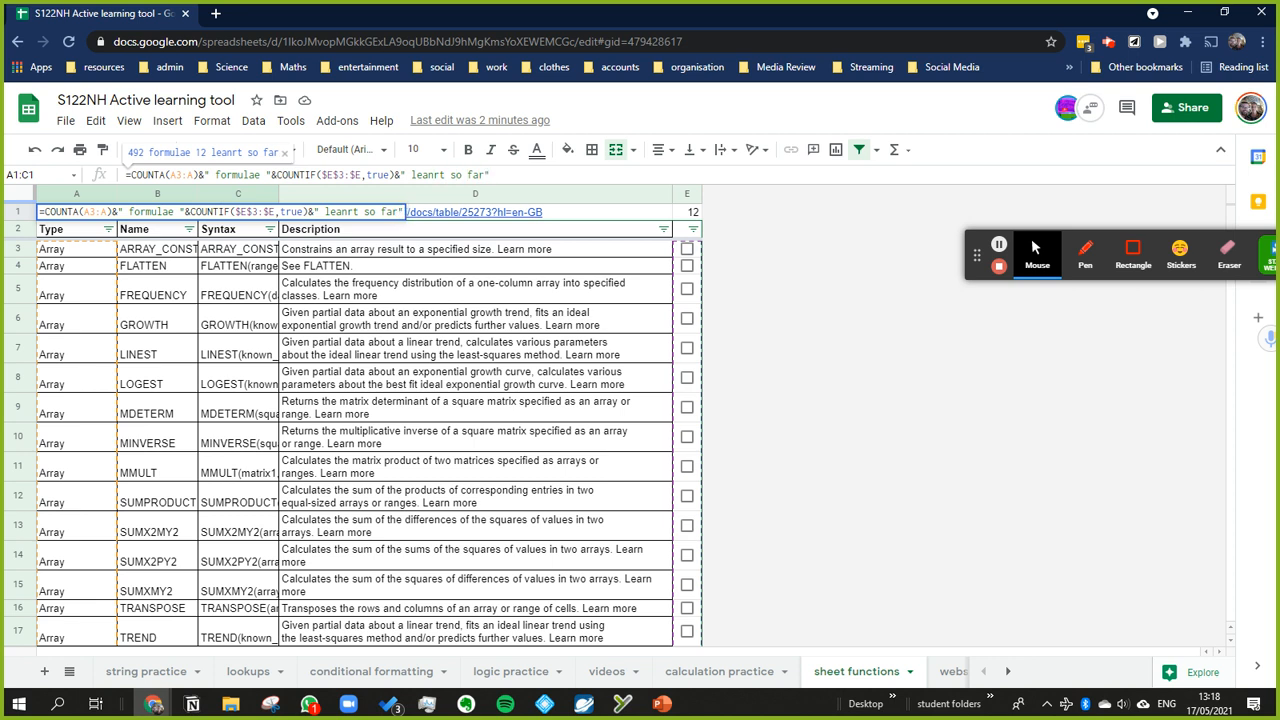
{"action": "key", "text": "BackSpace"}
{"action": "key", "text": "Left"}
{"action": "type", "text": "r"}
{"action": "key", "text": "Return"}
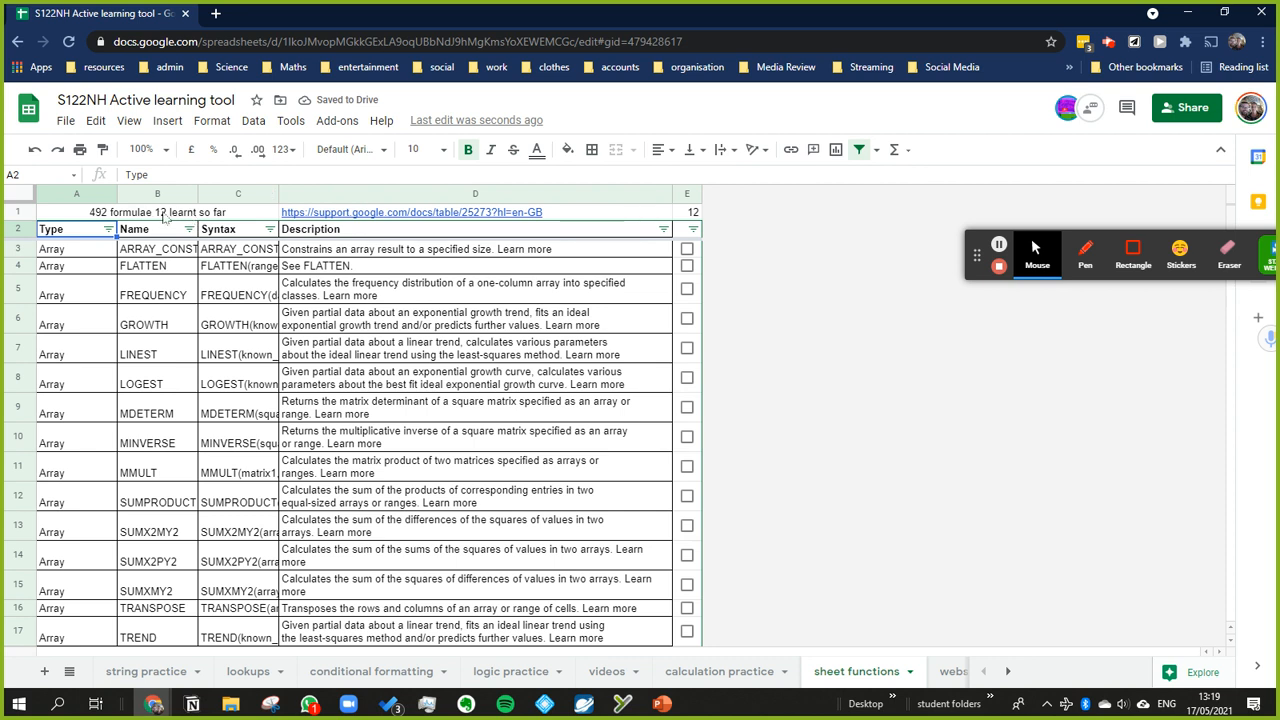
Step: Add a comma after the word formulae in the A1:C1 formula's text
{"action": "left_click", "coordinate": [163, 214]}
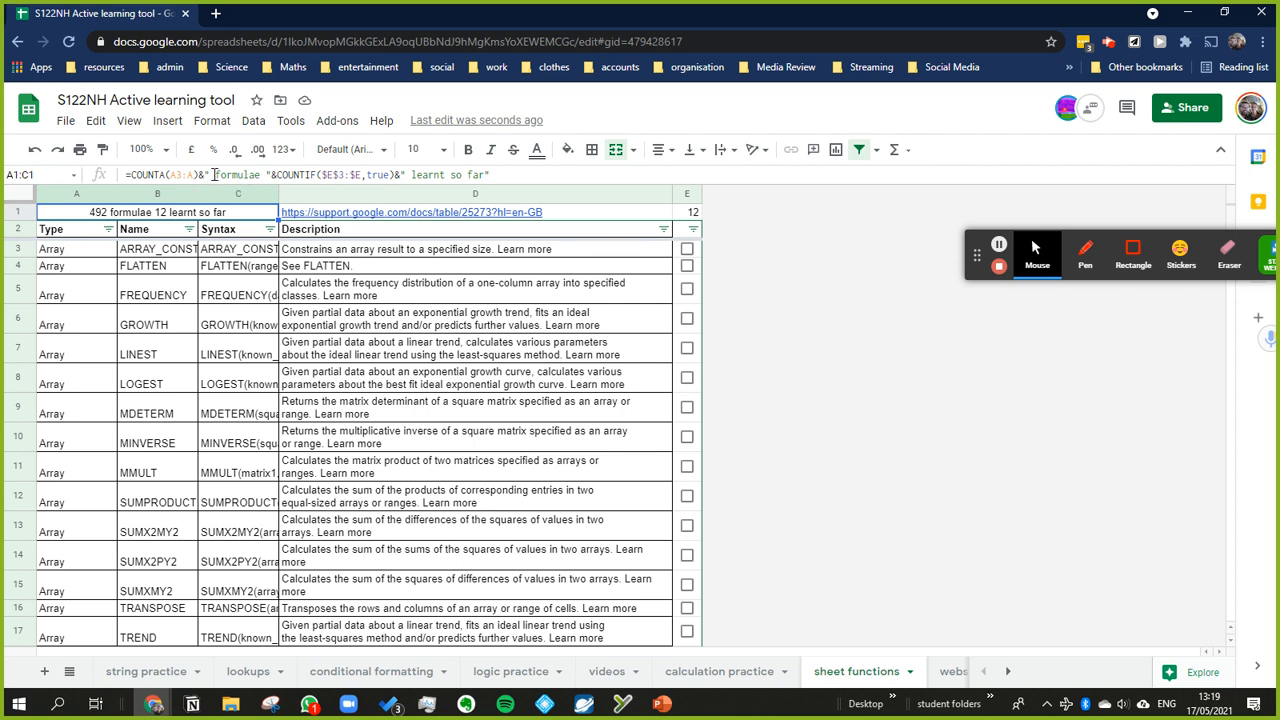
{"action": "left_click", "coordinate": [260, 172]}
{"action": "type", "text": ","}
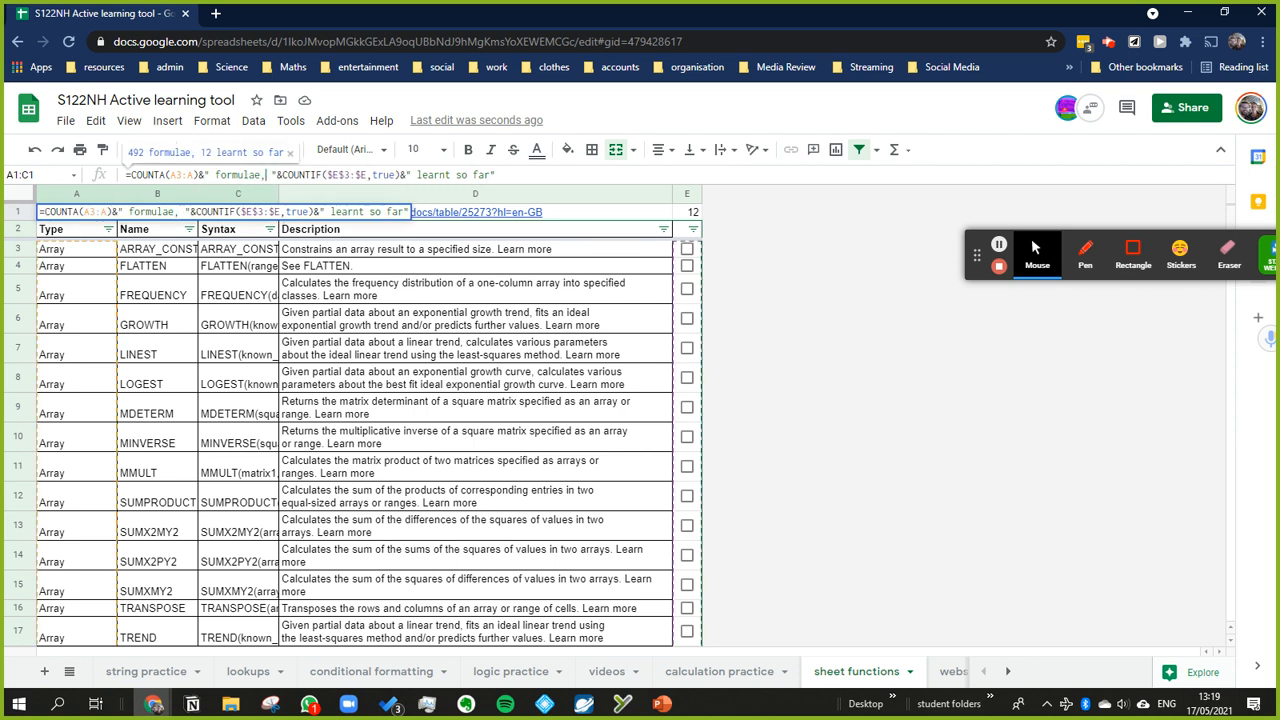
{"action": "key", "text": "Return"}
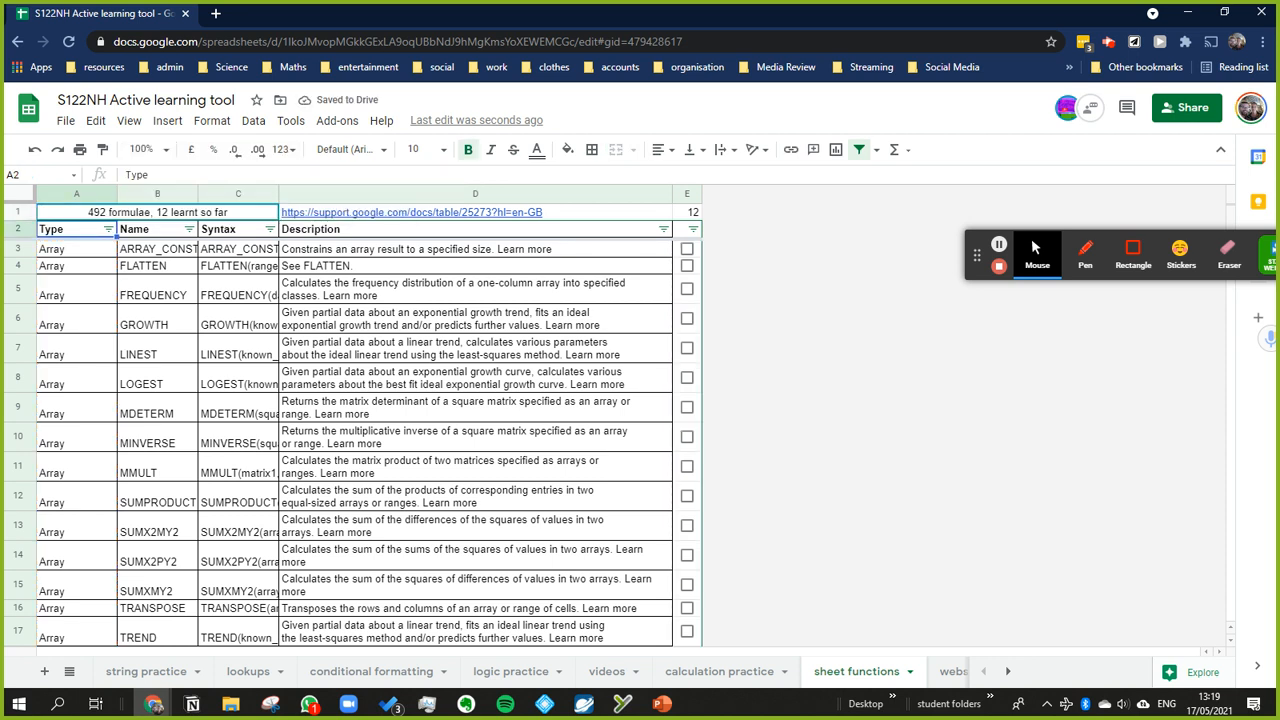
Step: Try to insert a blank row below header row 2, and undo the insertion
{"action": "left_click", "coordinate": [28, 231]}
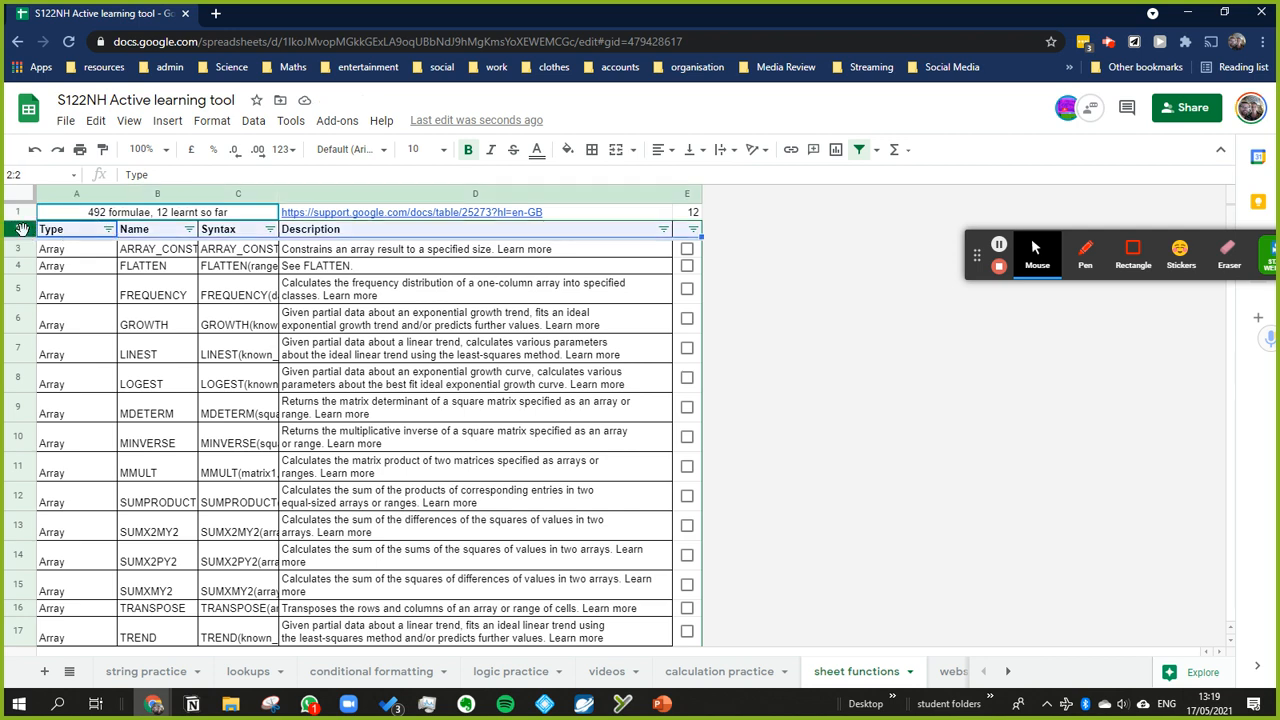
{"action": "right_click", "coordinate": [28, 231]}
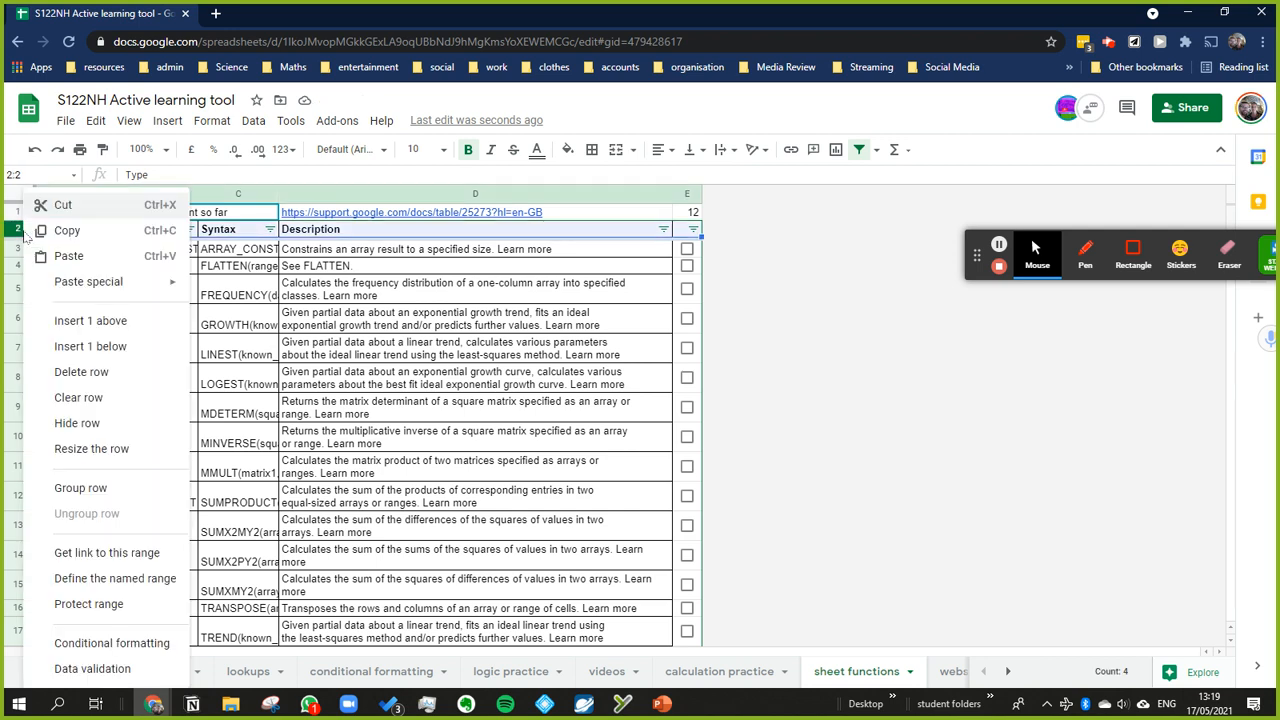
{"action": "left_click", "coordinate": [110, 346]}
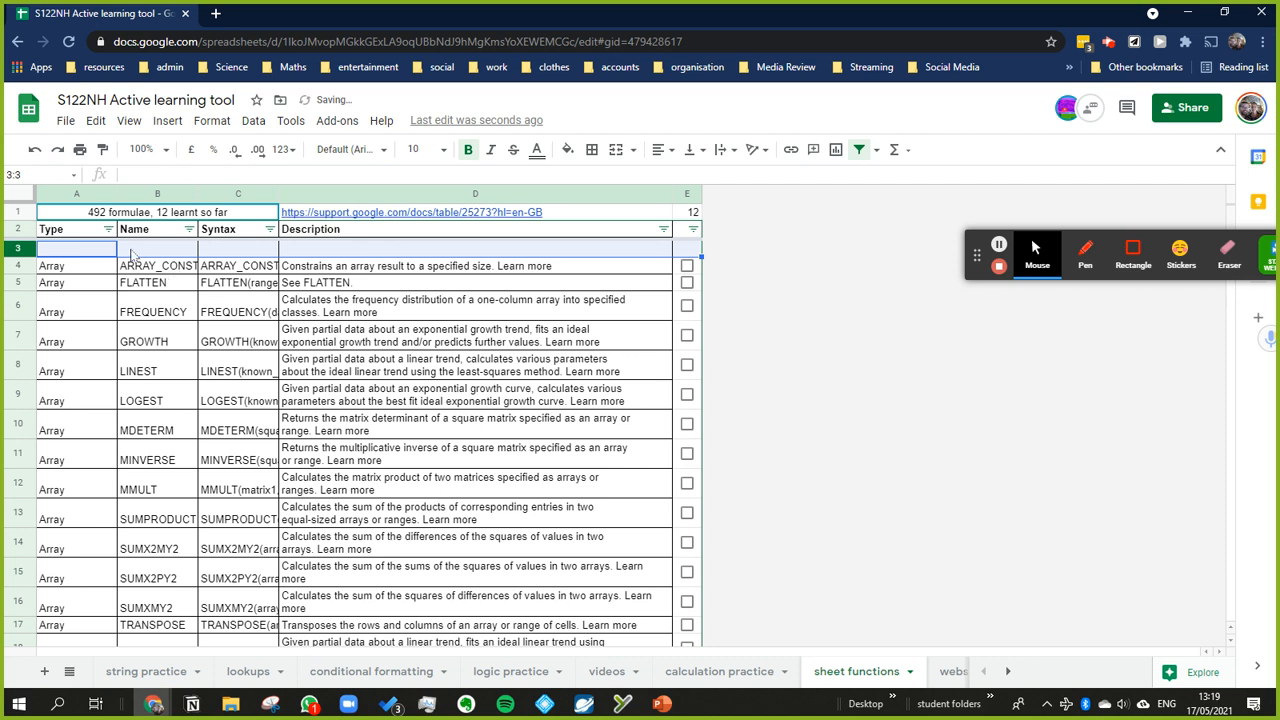
{"action": "key", "text": "ctrl+z"}
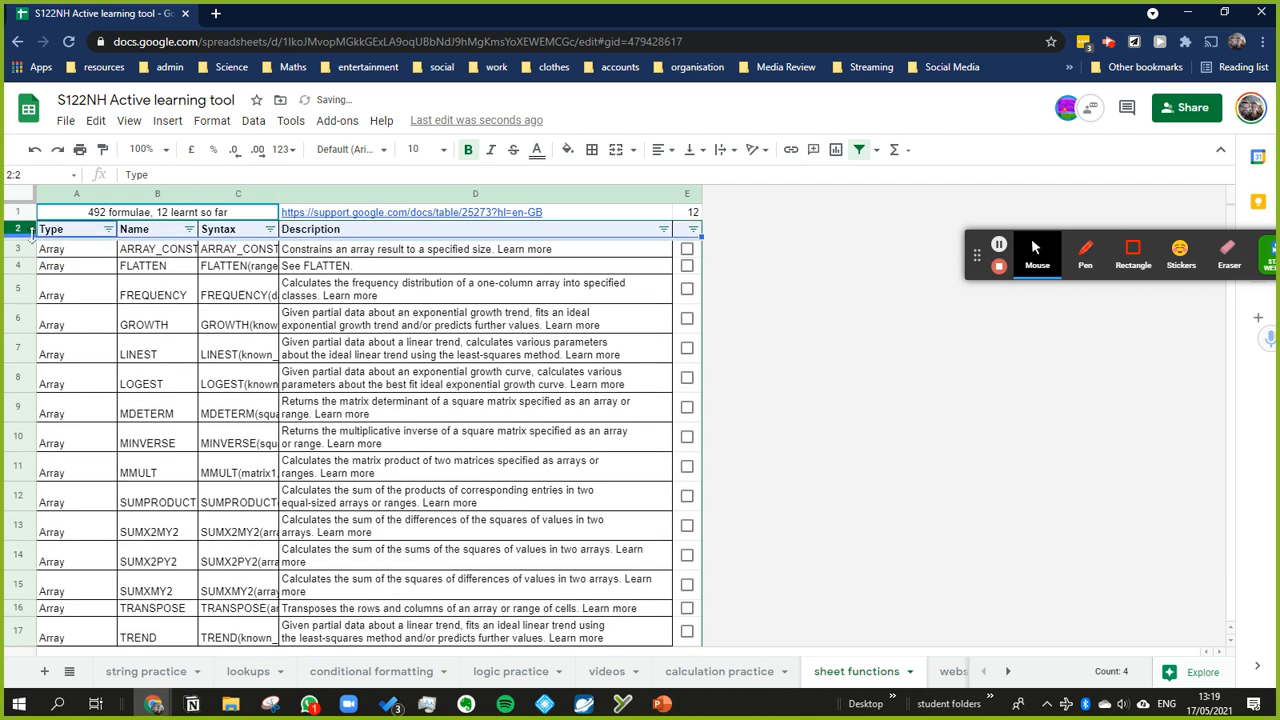
Step: Insert a blank row above the header row and reselect the merged A1:C1 cell
{"action": "right_click", "coordinate": [34, 232]}
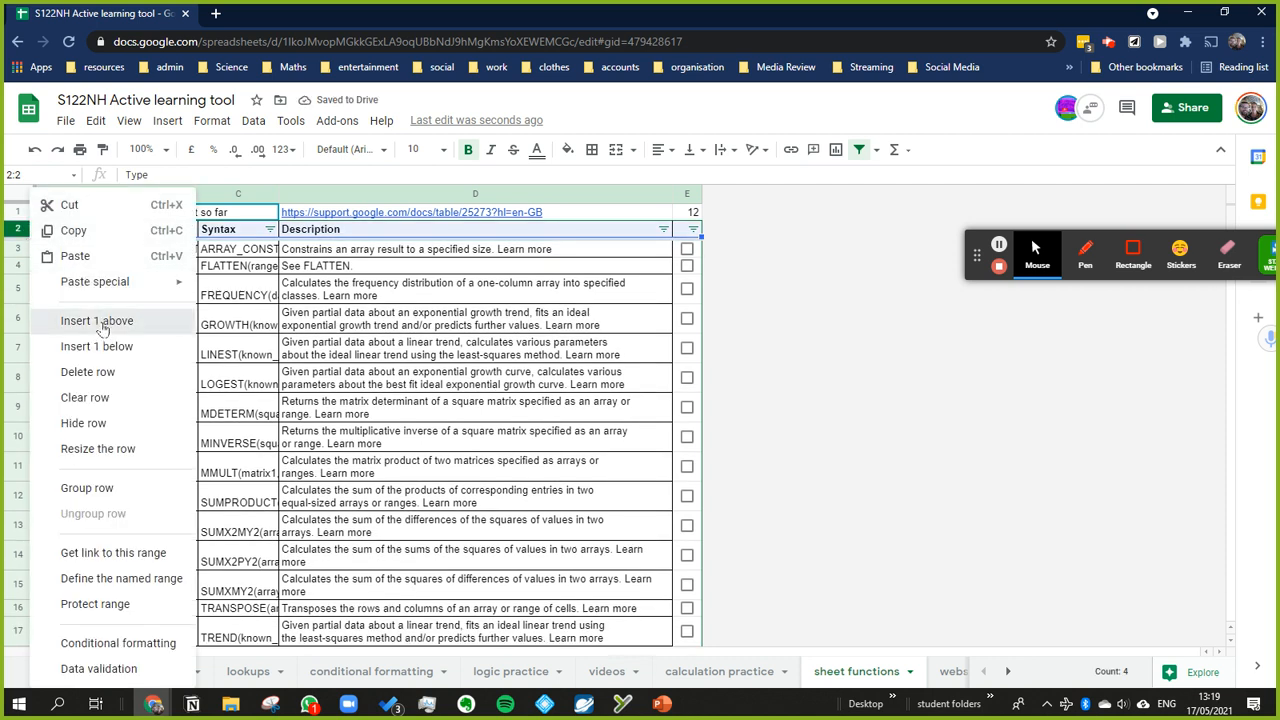
{"action": "left_click", "coordinate": [97, 321]}
{"action": "left_click", "coordinate": [260, 232]}
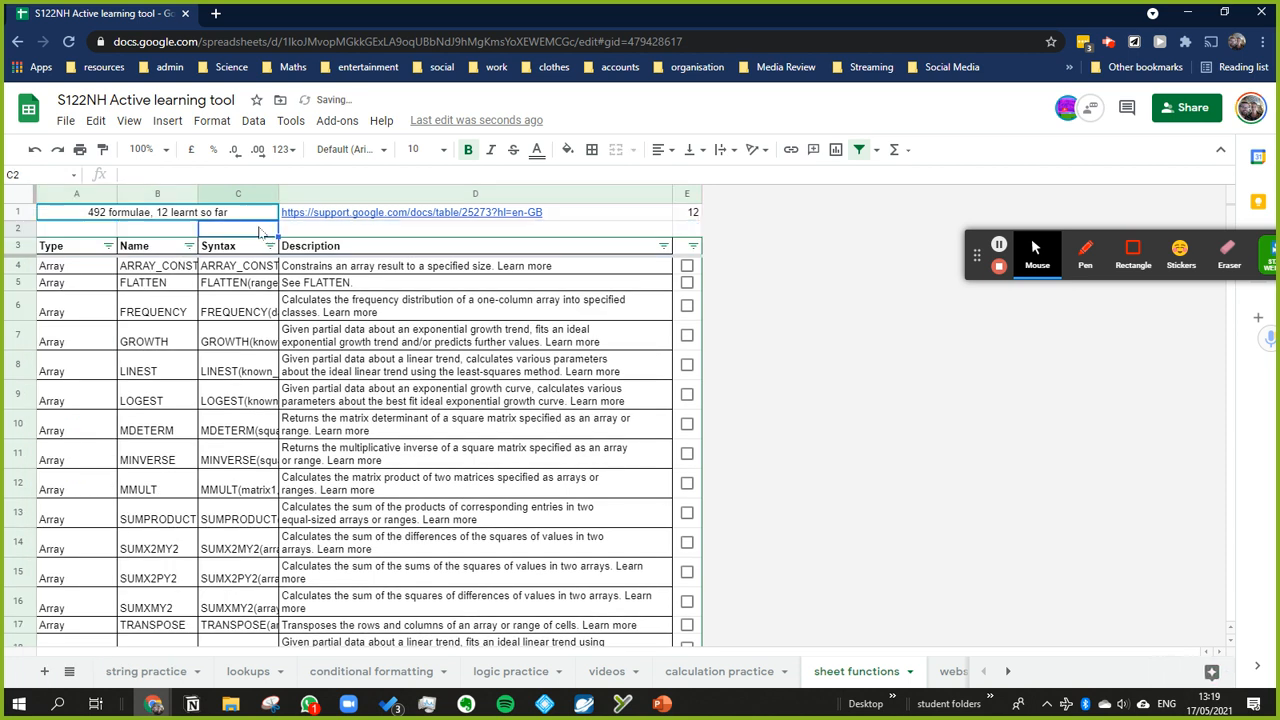
{"action": "key", "text": "shift+Left"}
{"action": "key", "text": "shift+Left"}
{"action": "key", "text": "Up"}
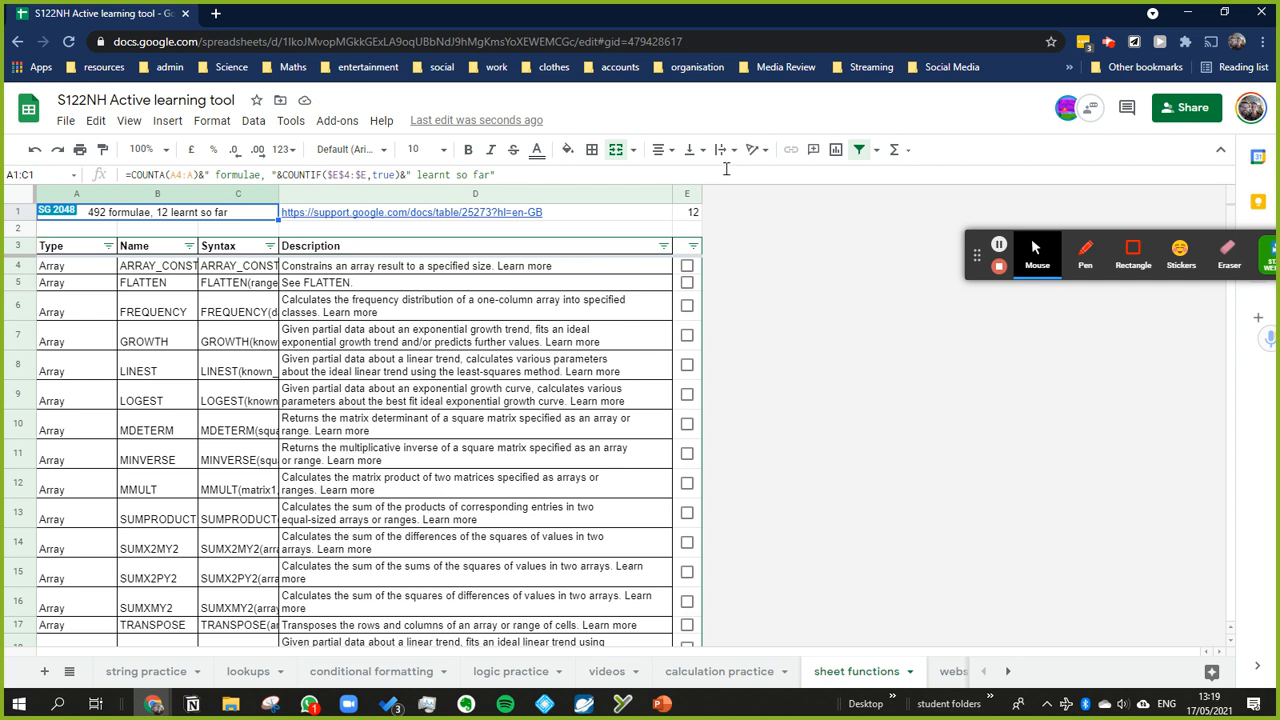
Step: Unmerge A1:C1 and merge only A1 and B1 for the combined count text
{"action": "left_click", "coordinate": [620, 150]}
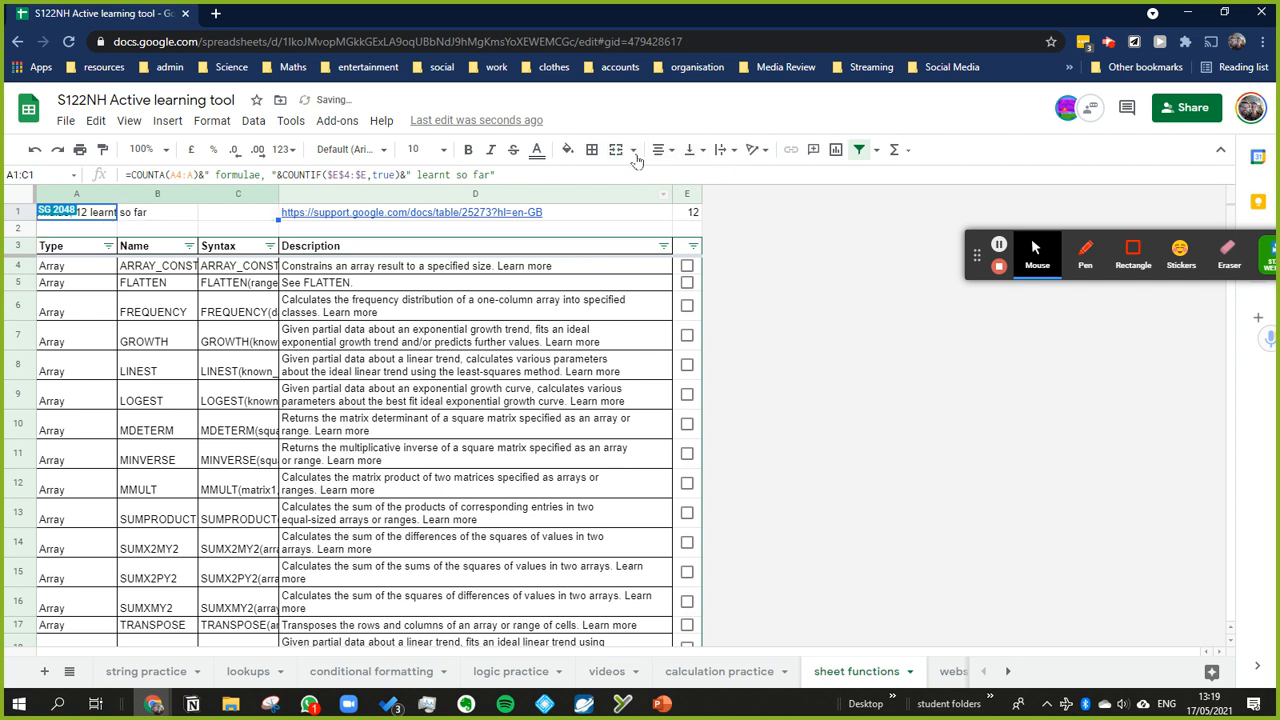
{"action": "left_click_drag", "start_coordinate": [163, 215], "coordinate": [65, 213]}
{"action": "left_click", "coordinate": [614, 151]}
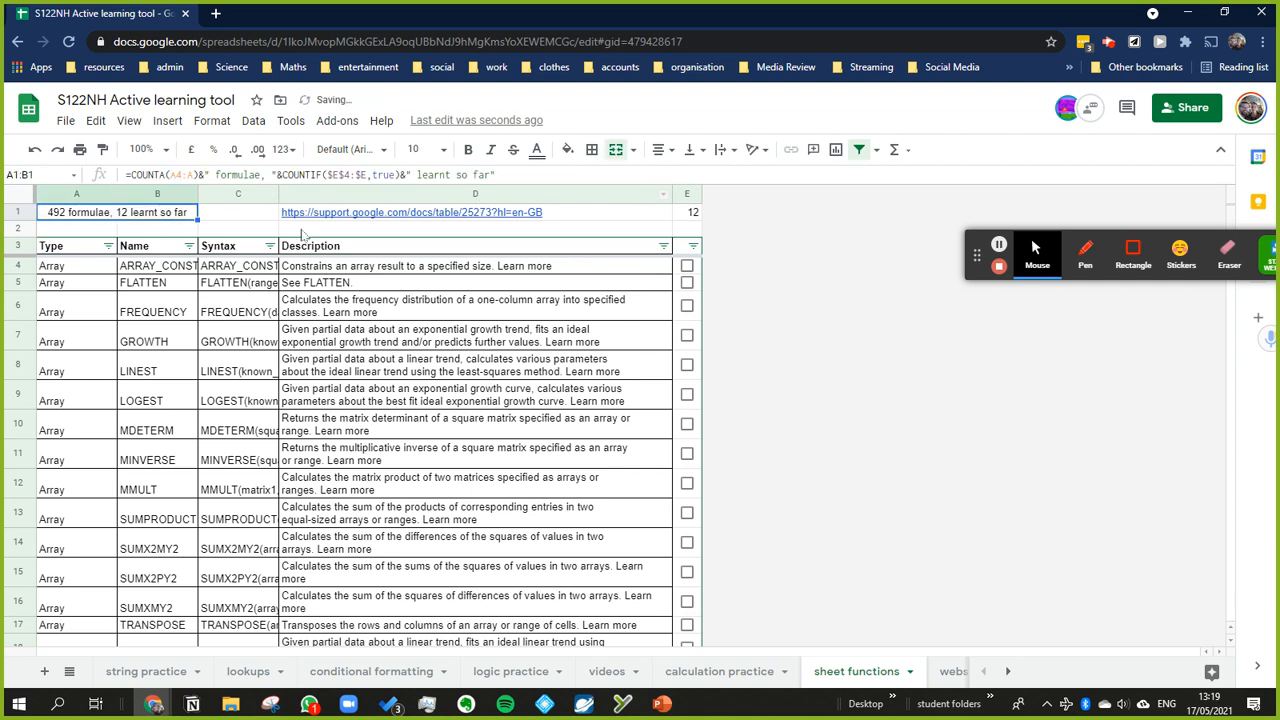
Step: Delete the blank row 2 above the headers and select cell C1
{"action": "left_click", "coordinate": [243, 215]}
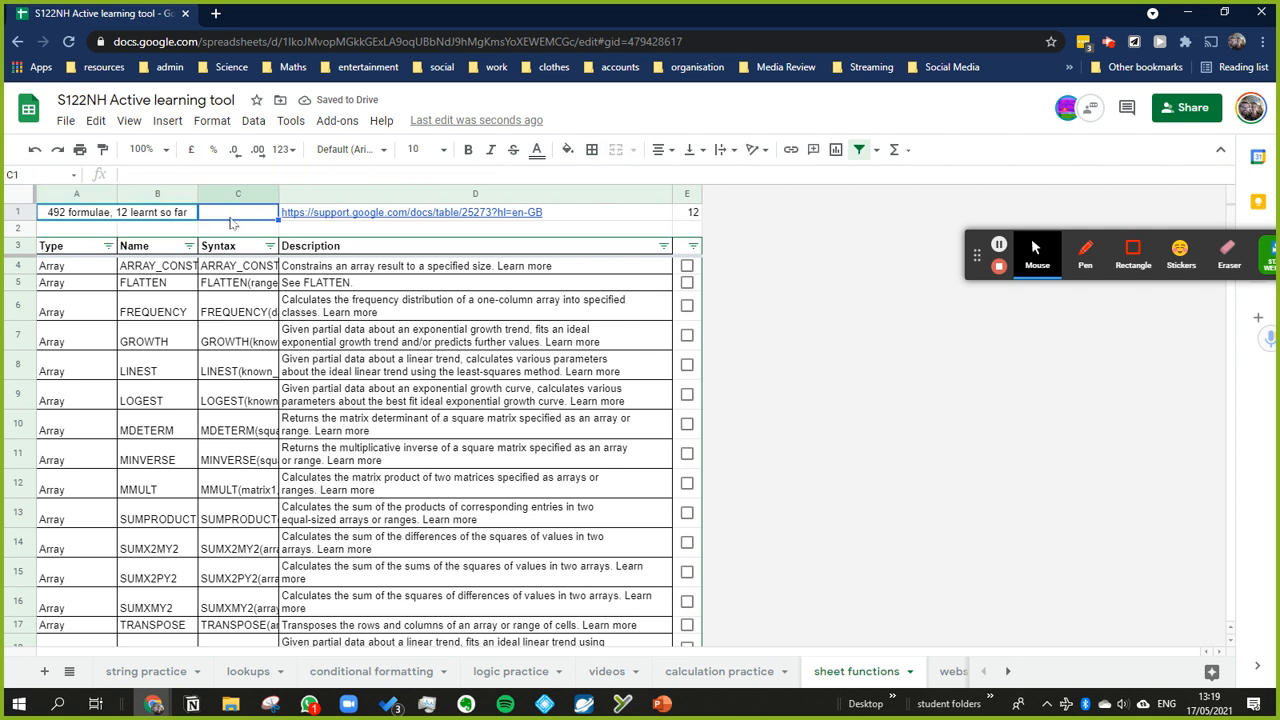
{"action": "right_click", "coordinate": [19, 228]}
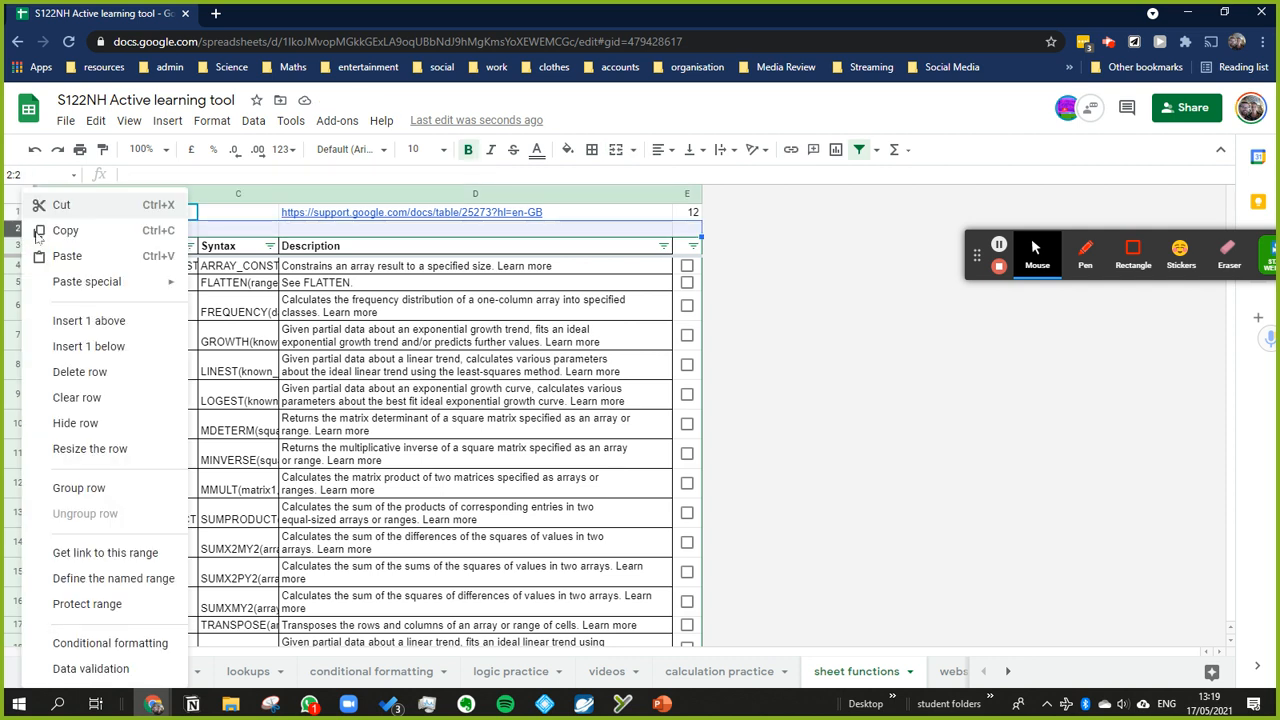
{"action": "left_click", "coordinate": [108, 373]}
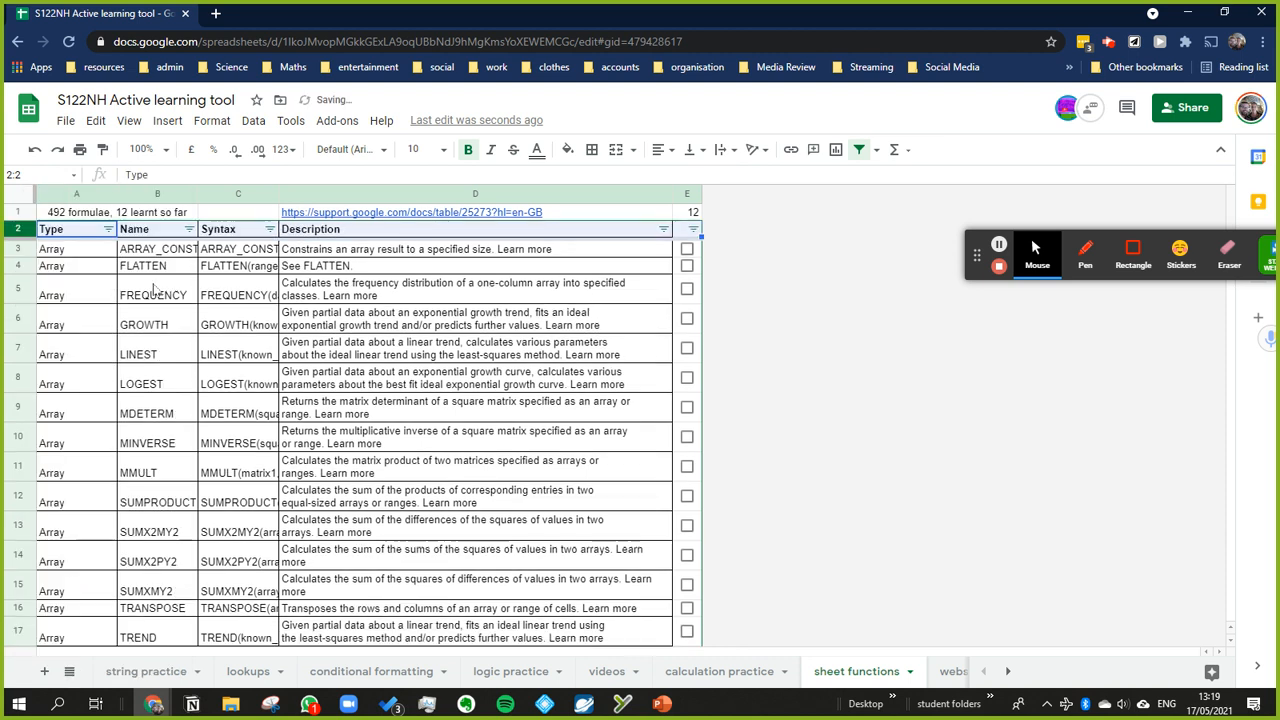
{"action": "left_click", "coordinate": [252, 217]}
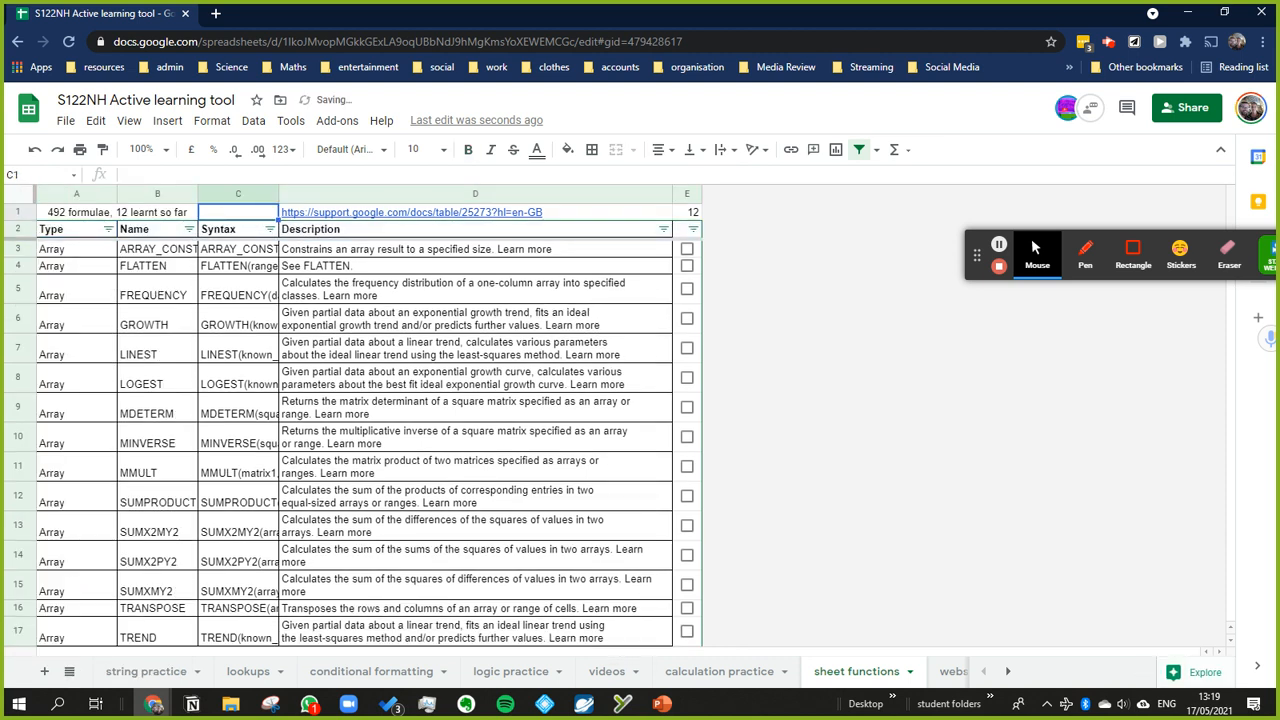
Step: Examine the COUNTA, text and COUNTIF parts of the combined formula in merged cell A1:B1
{"action": "left_click", "coordinate": [93, 216]}
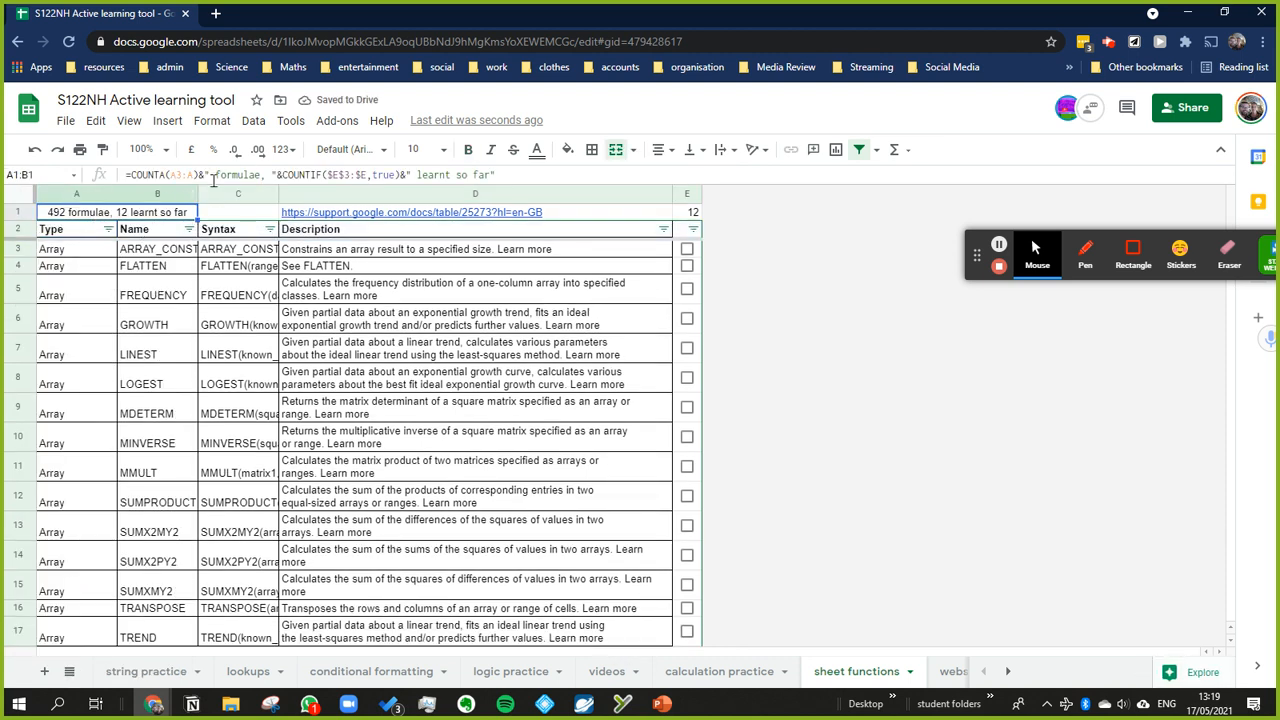
{"action": "left_click", "coordinate": [199, 175]}
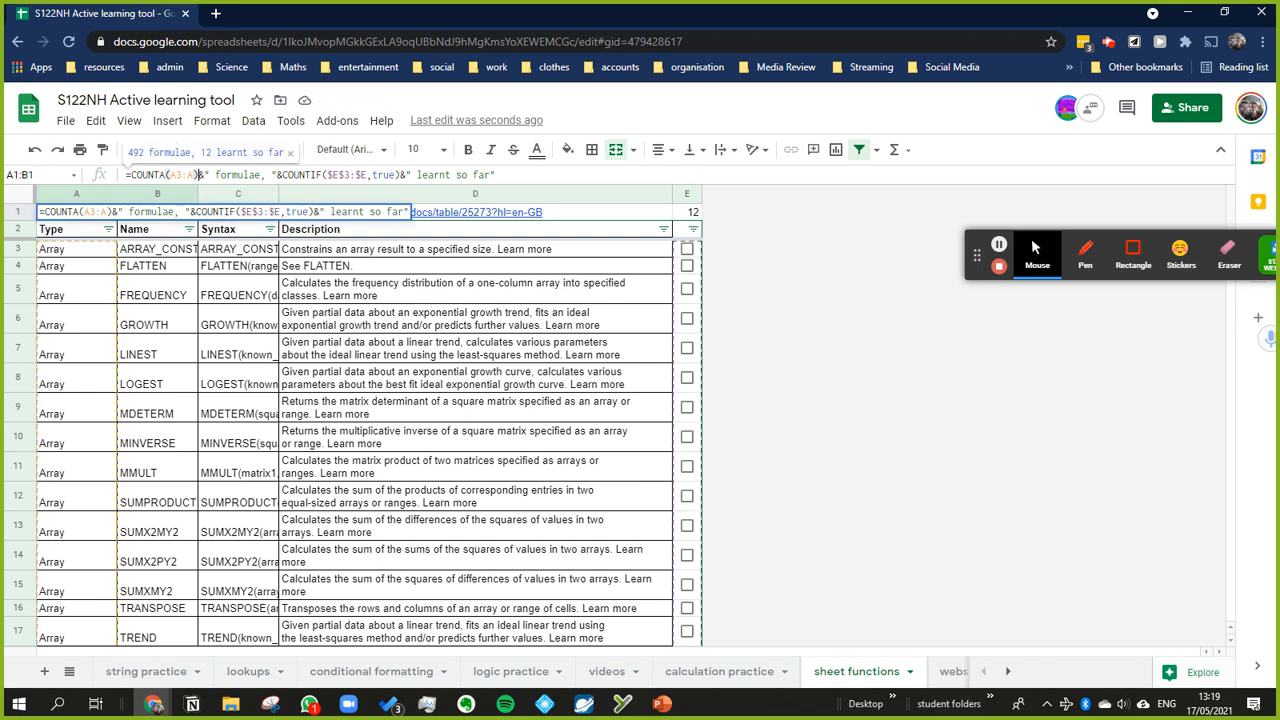
{"action": "left_click", "coordinate": [270, 175]}
{"action": "left_click_drag", "start_coordinate": [283, 175], "coordinate": [399, 175]}
{"action": "key", "text": "ctrl+c"}
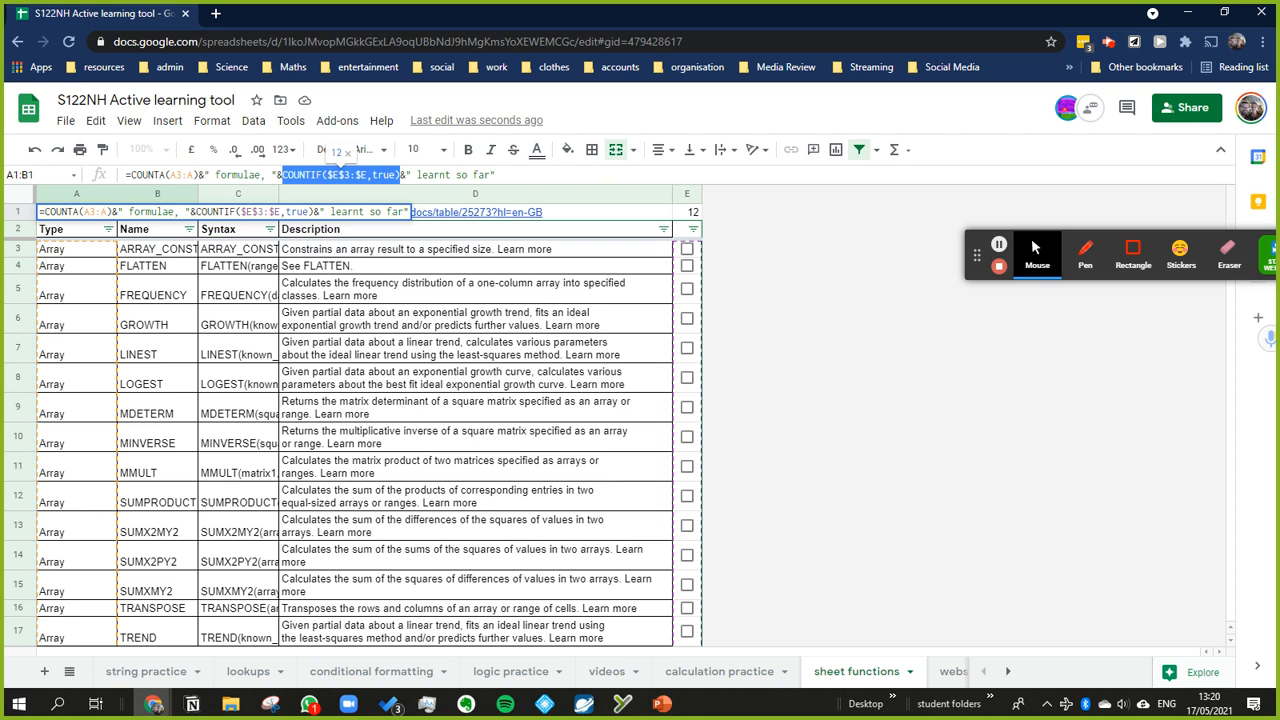
Step: Undo the stray C3 reference inserted before COUNTIF in the A1:B1 formula
{"action": "left_click", "coordinate": [232, 249]}
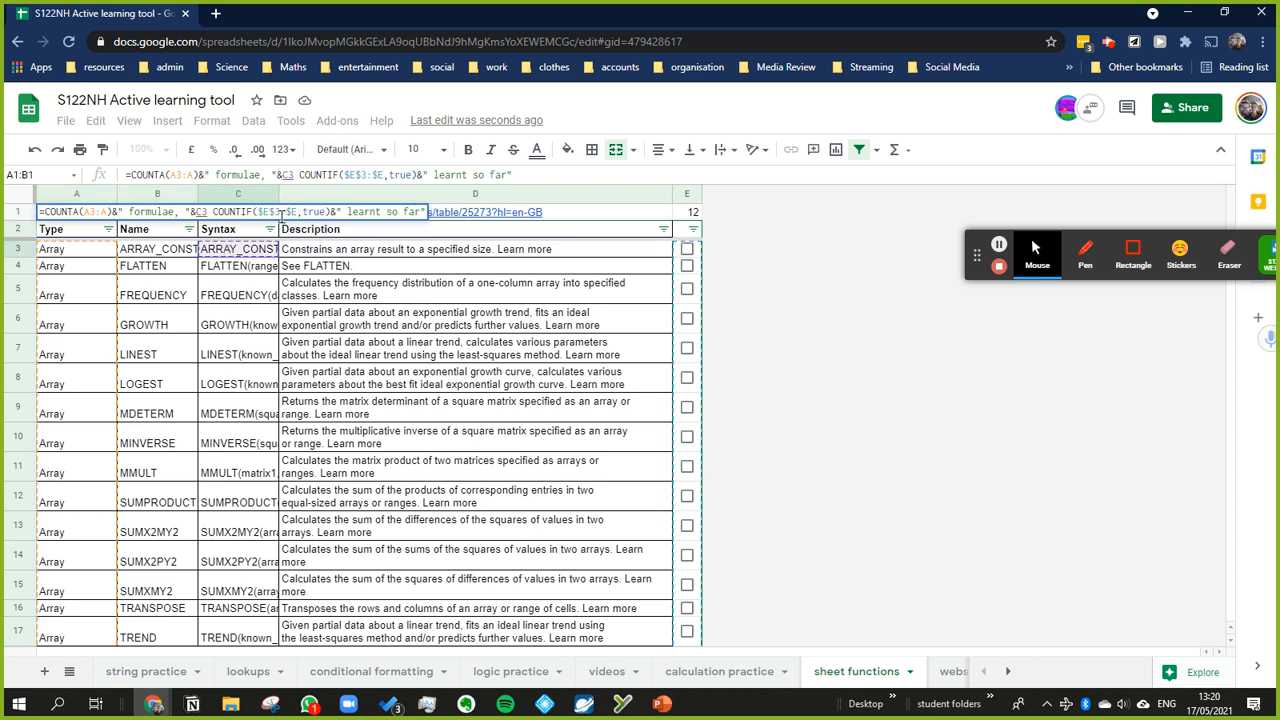
{"action": "left_click", "coordinate": [614, 174]}
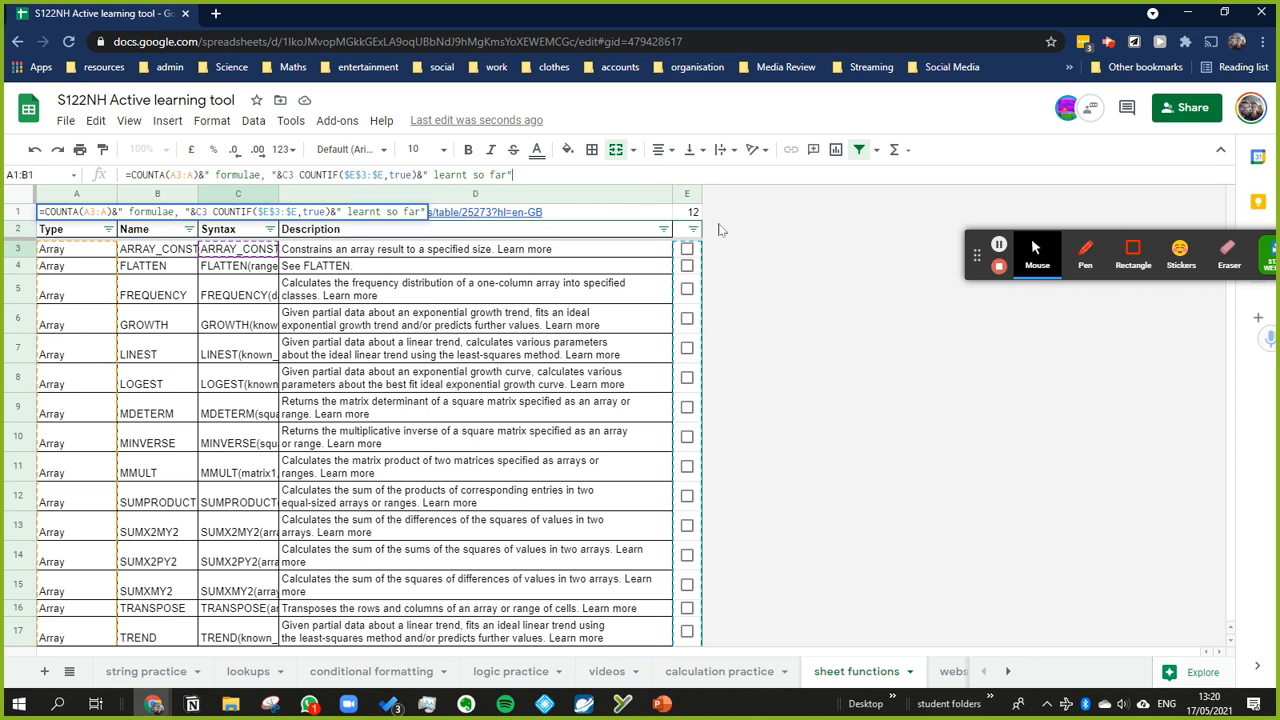
{"action": "left_click", "coordinate": [816, 271]}
{"action": "left_click", "coordinate": [168, 218]}
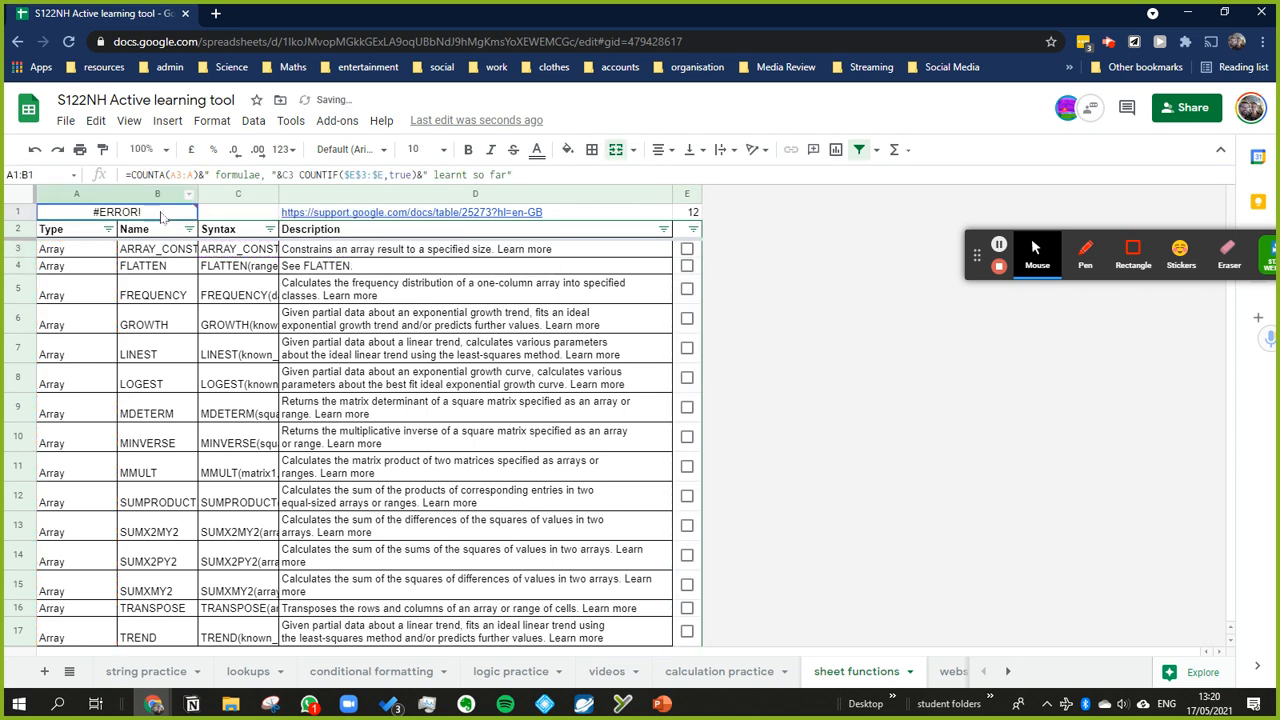
{"action": "key", "text": "ctrl+z"}
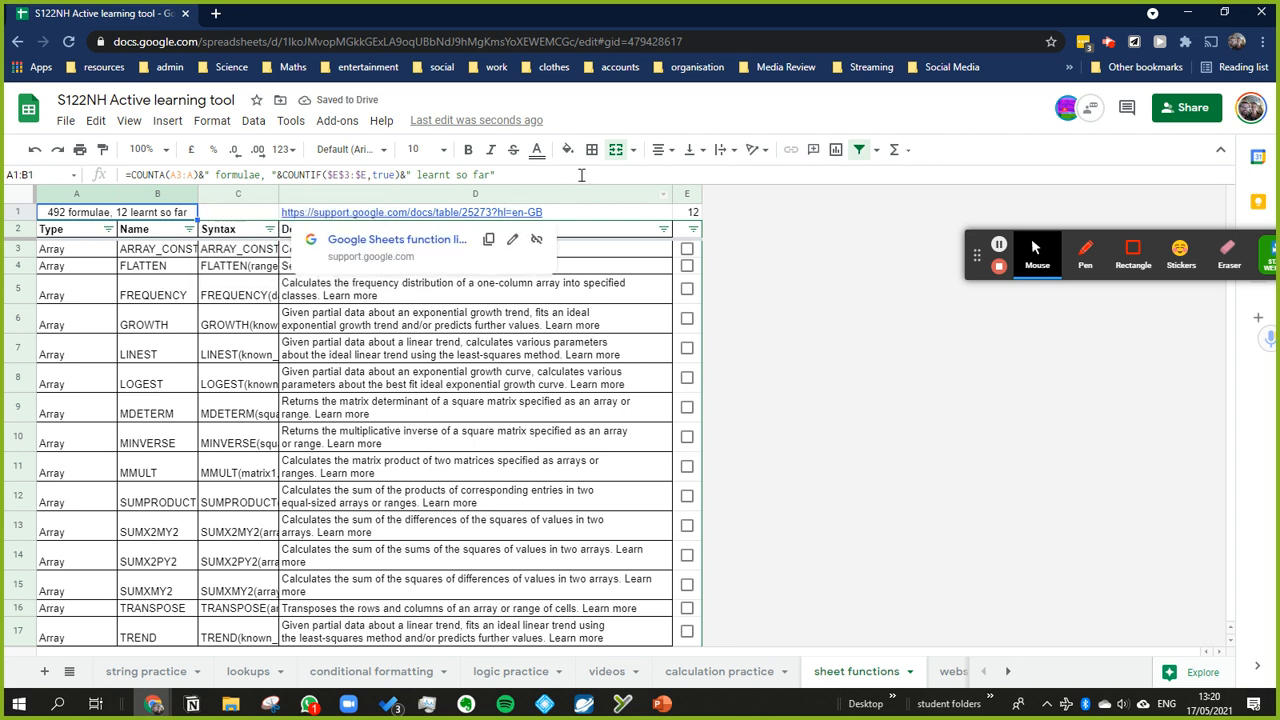
Step: Enter =COUNTIF($E$3:$E,true)/counta(A3:A) in cell C1 to calculate the share of functions learnt
{"action": "left_click", "coordinate": [779, 307]}
{"action": "left_click", "coordinate": [240, 214]}
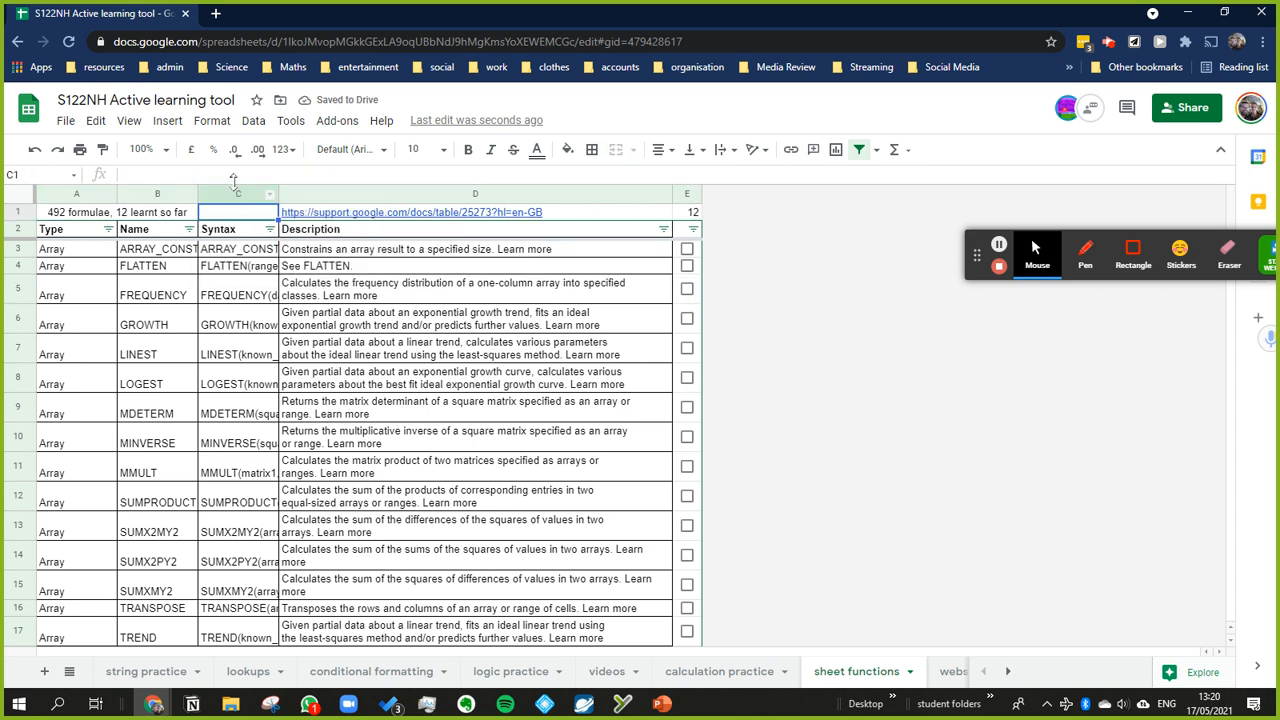
{"action": "type", "text": "="}
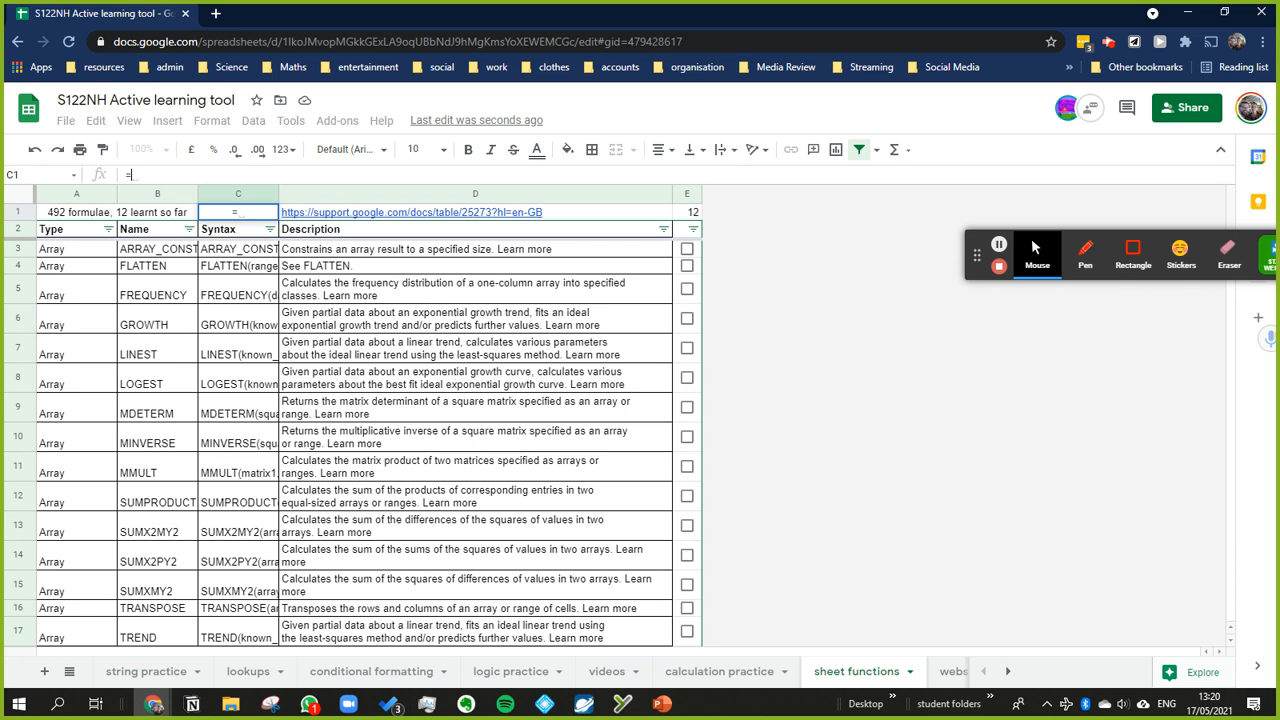
{"action": "key", "text": "ctrl+v"}
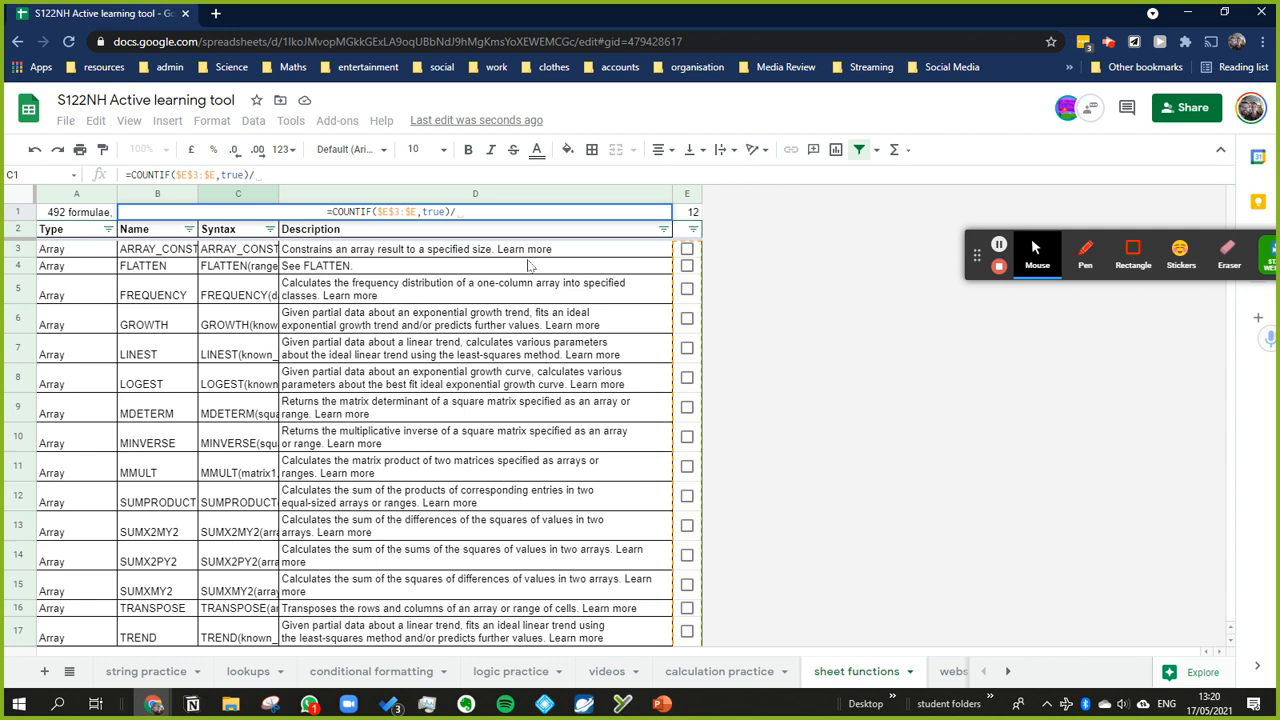
{"action": "type", "text": "count"}
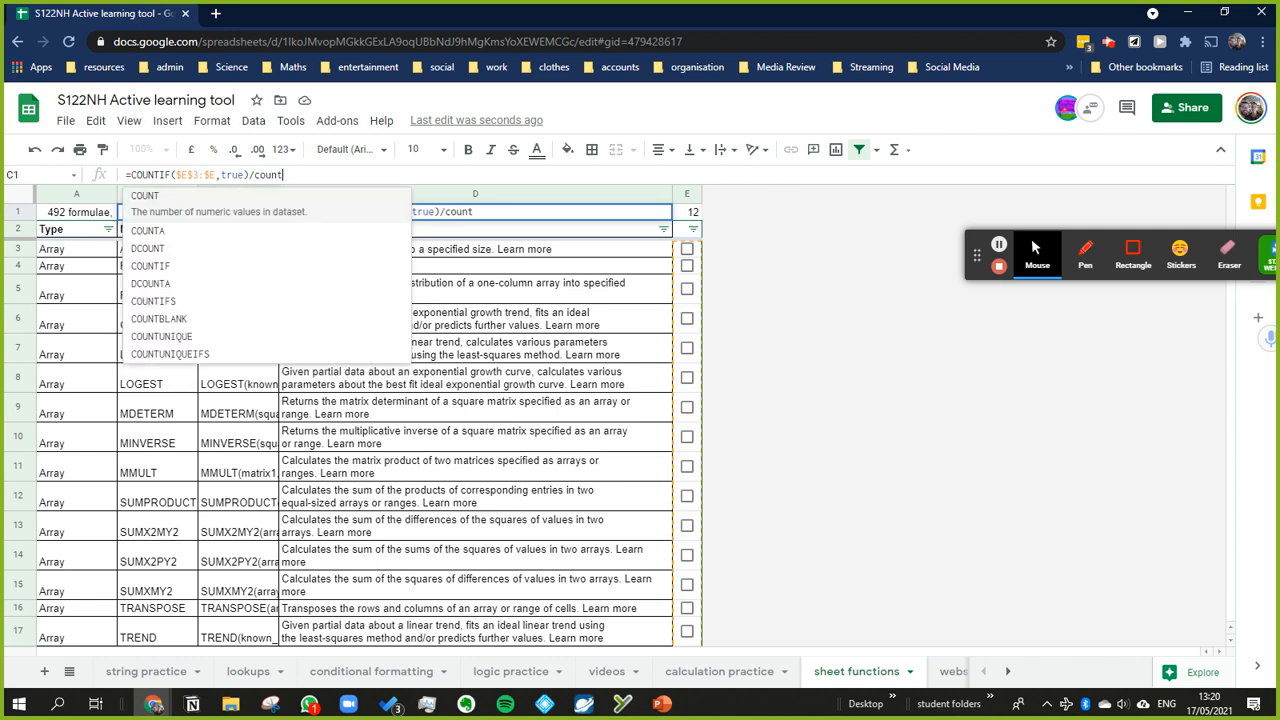
{"action": "type", "text": "a("}
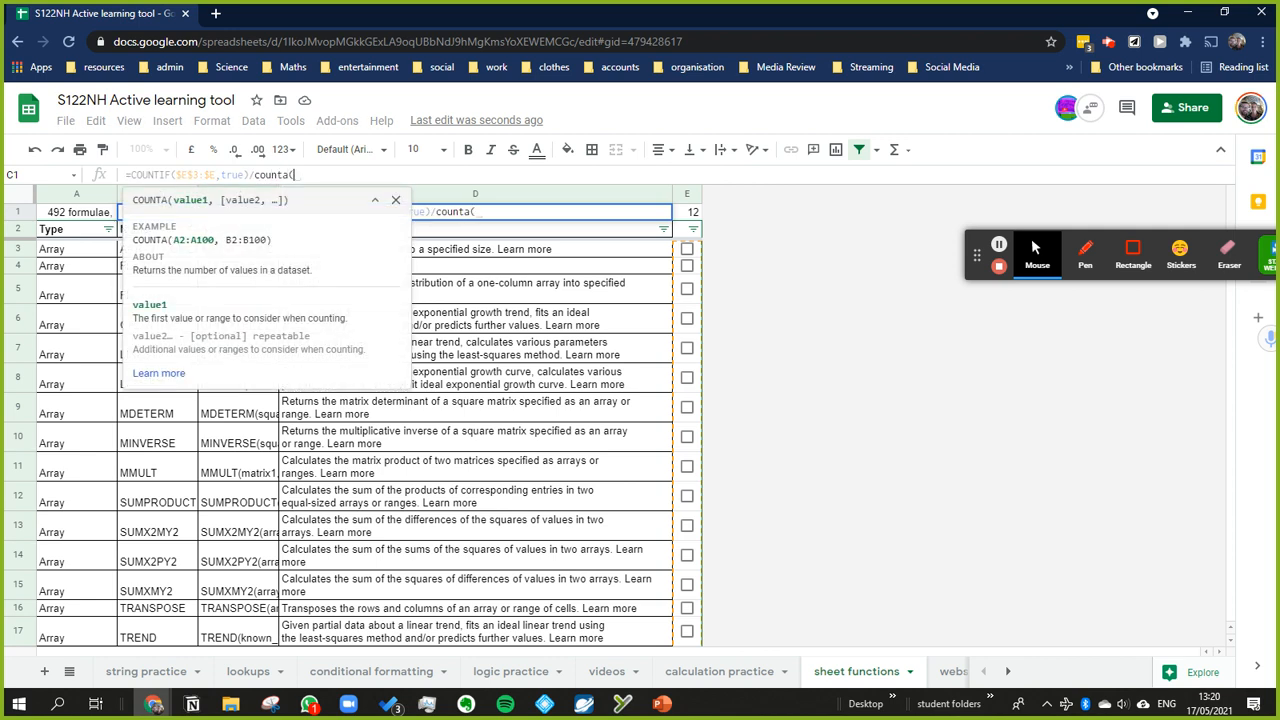
{"action": "type", "text": "A3:A)"}
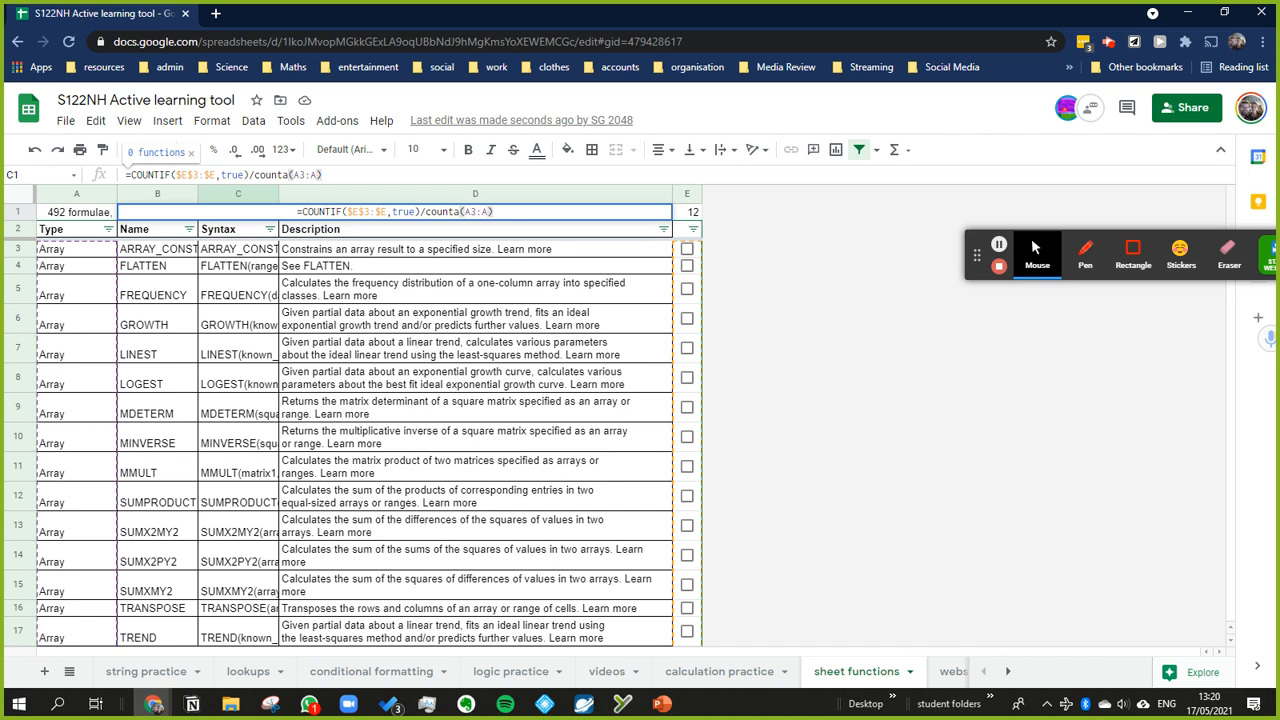
{"action": "key", "text": "Return"}
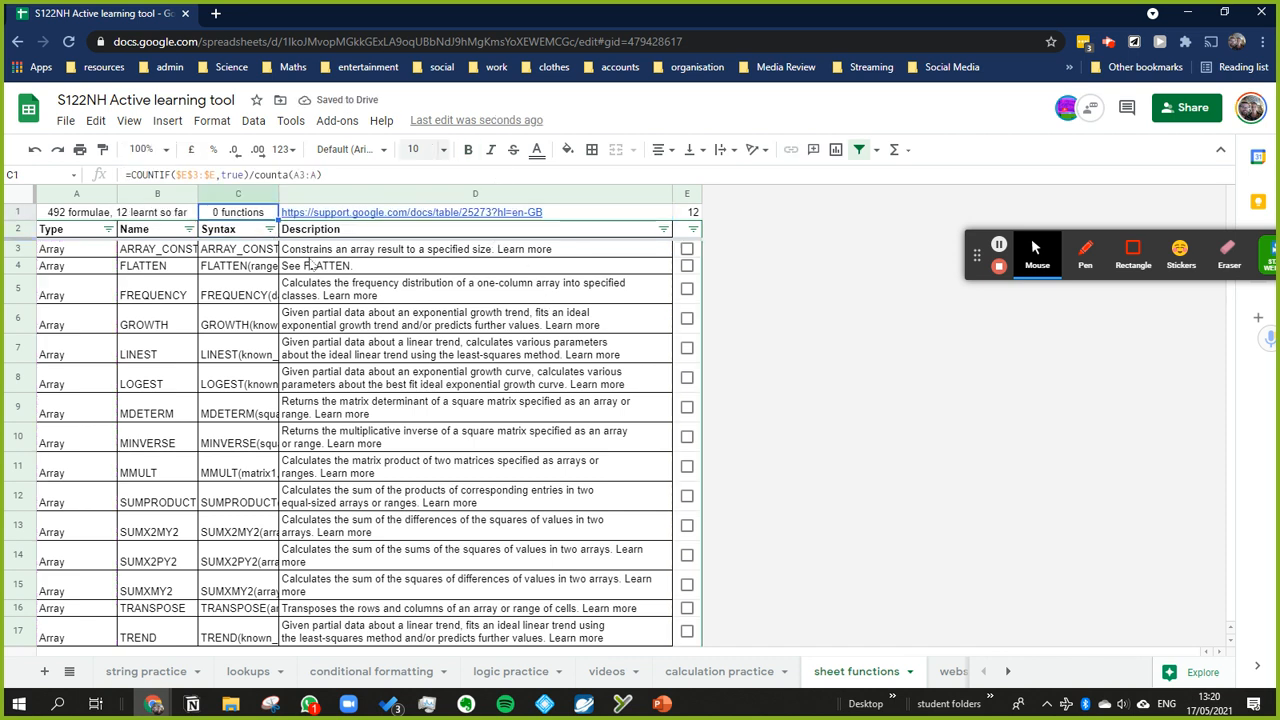
Step: Format the learnt share in C1 as a percentage without decimal places
{"action": "right_click", "coordinate": [255, 220]}
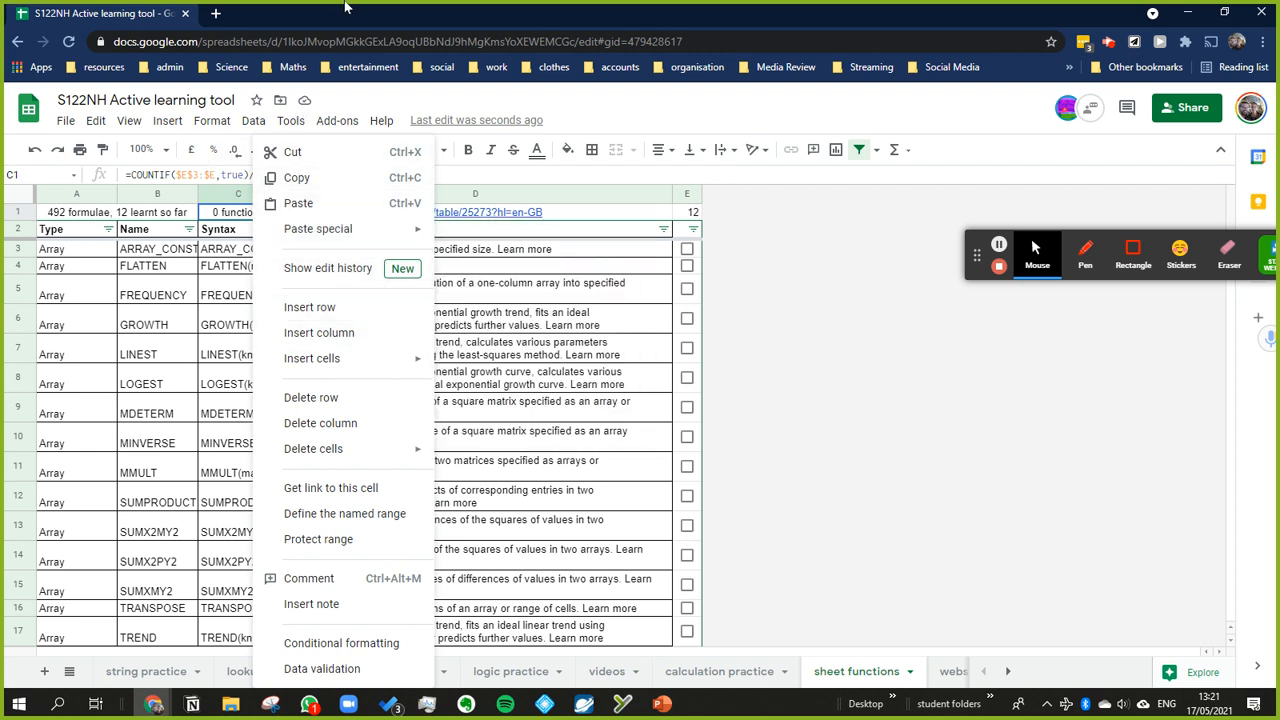
{"action": "left_click", "coordinate": [738, 256]}
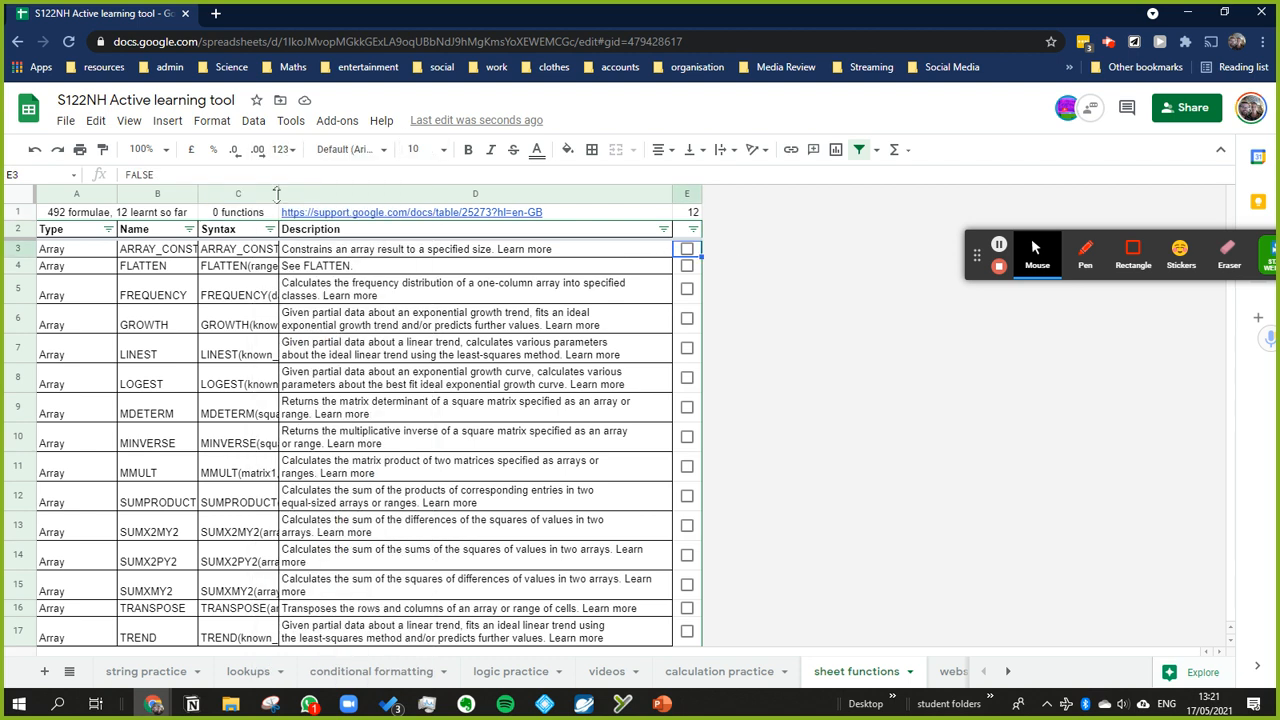
{"action": "left_click", "coordinate": [213, 149]}
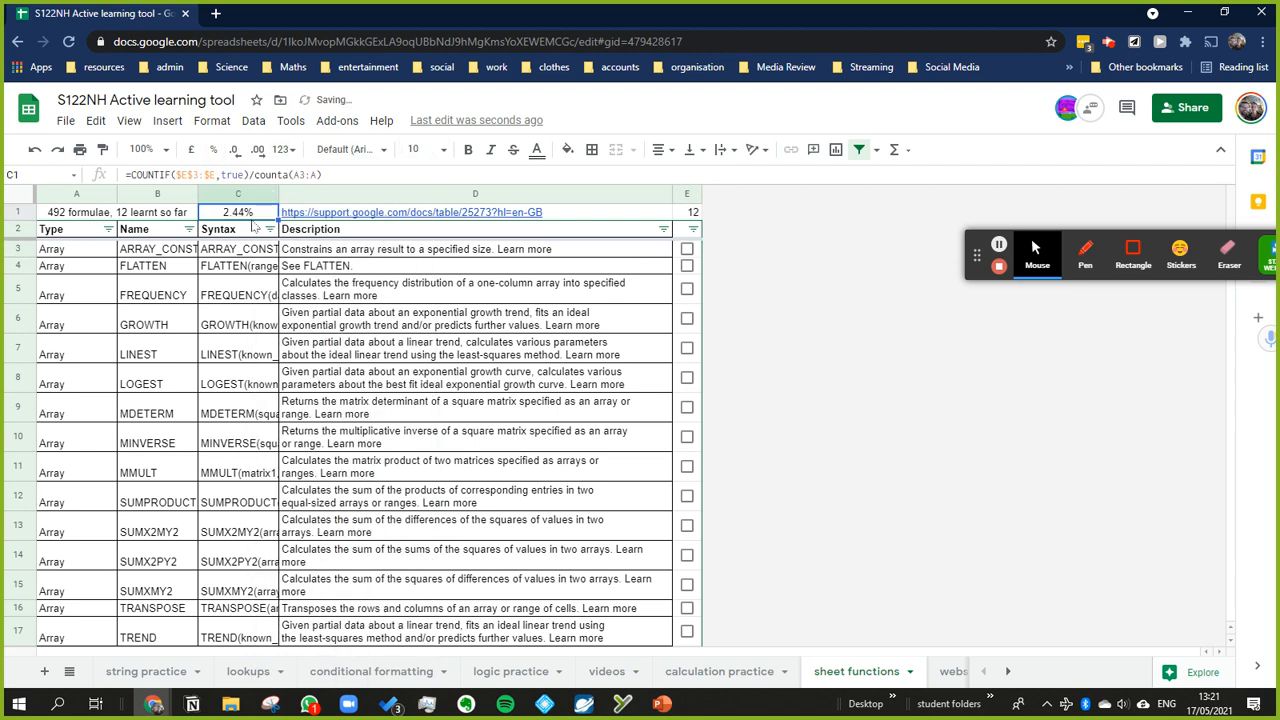
{"action": "left_click", "coordinate": [235, 150]}
{"action": "left_click", "coordinate": [233, 152]}
Step: Test the counts by ticking the FREQUENCY and GROWTH checkboxes in E5 and E6 and clearing both again
{"action": "left_click", "coordinate": [687, 290]}
{"action": "left_click", "coordinate": [687, 318]}
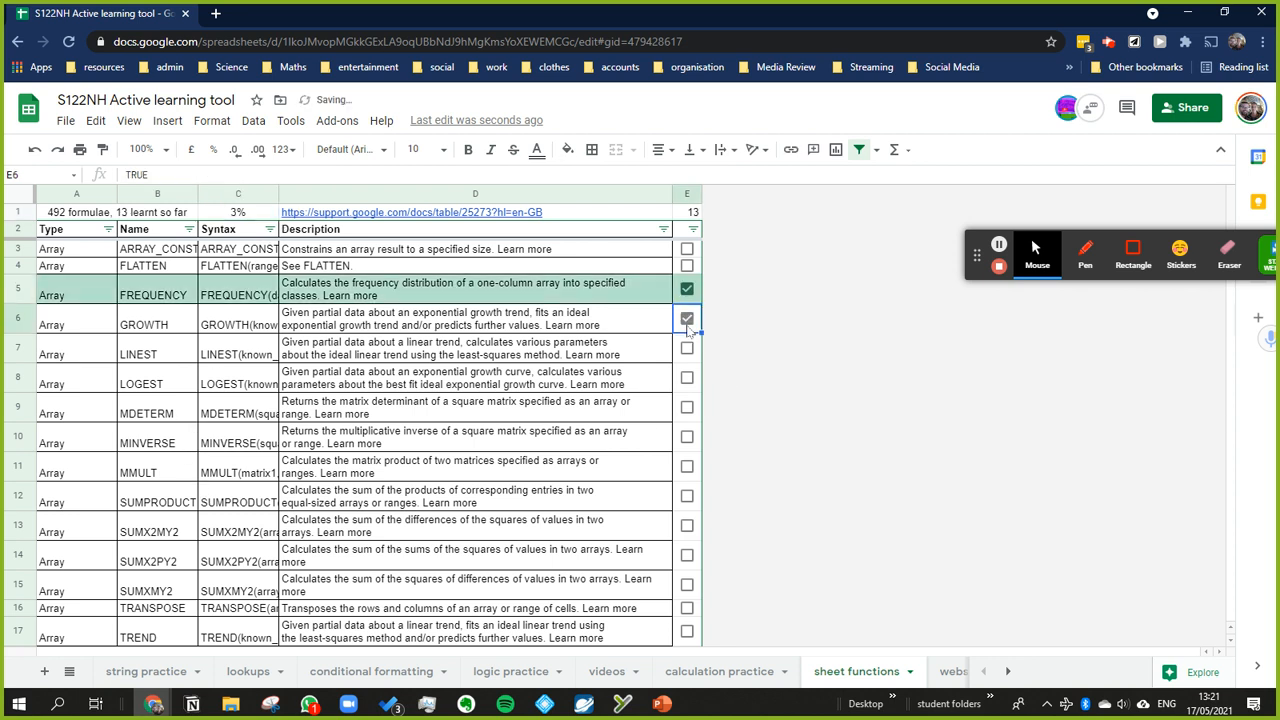
{"action": "left_click", "coordinate": [687, 318]}
{"action": "left_click", "coordinate": [687, 290]}
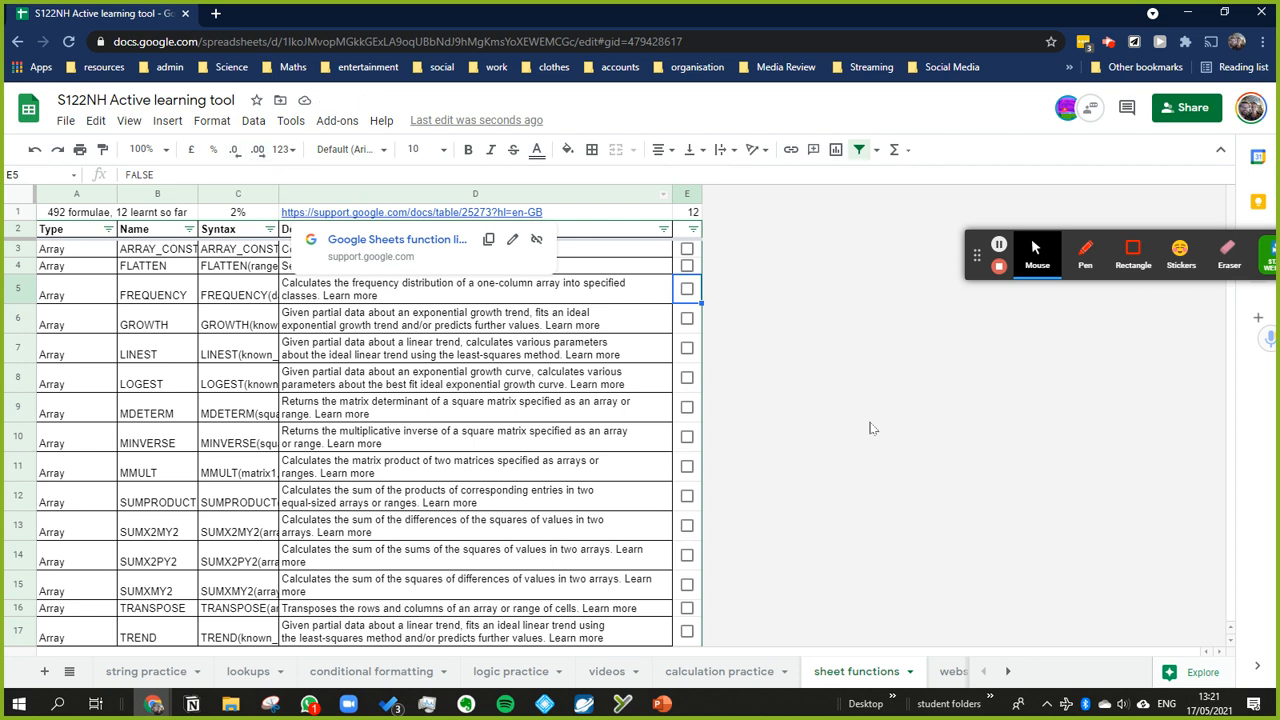
Step: Show the percentage in C1 with one decimal place
{"action": "left_click", "coordinate": [238, 211]}
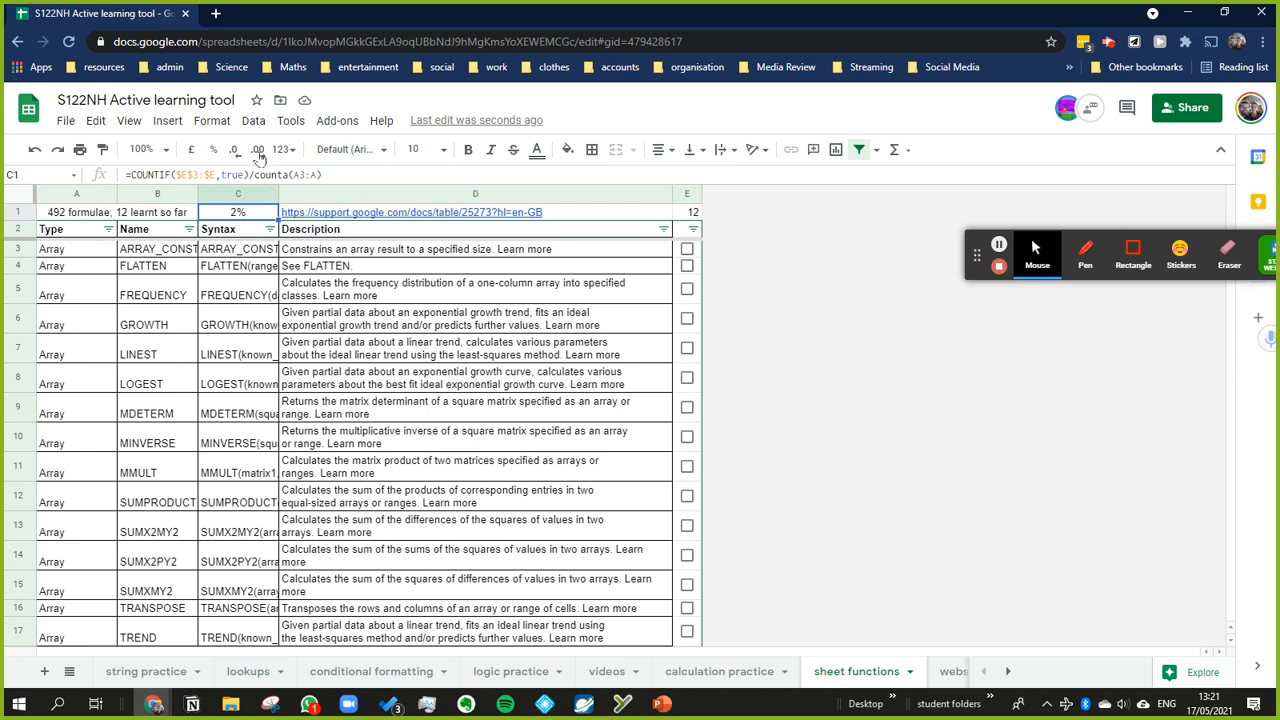
{"action": "left_click", "coordinate": [257, 150]}
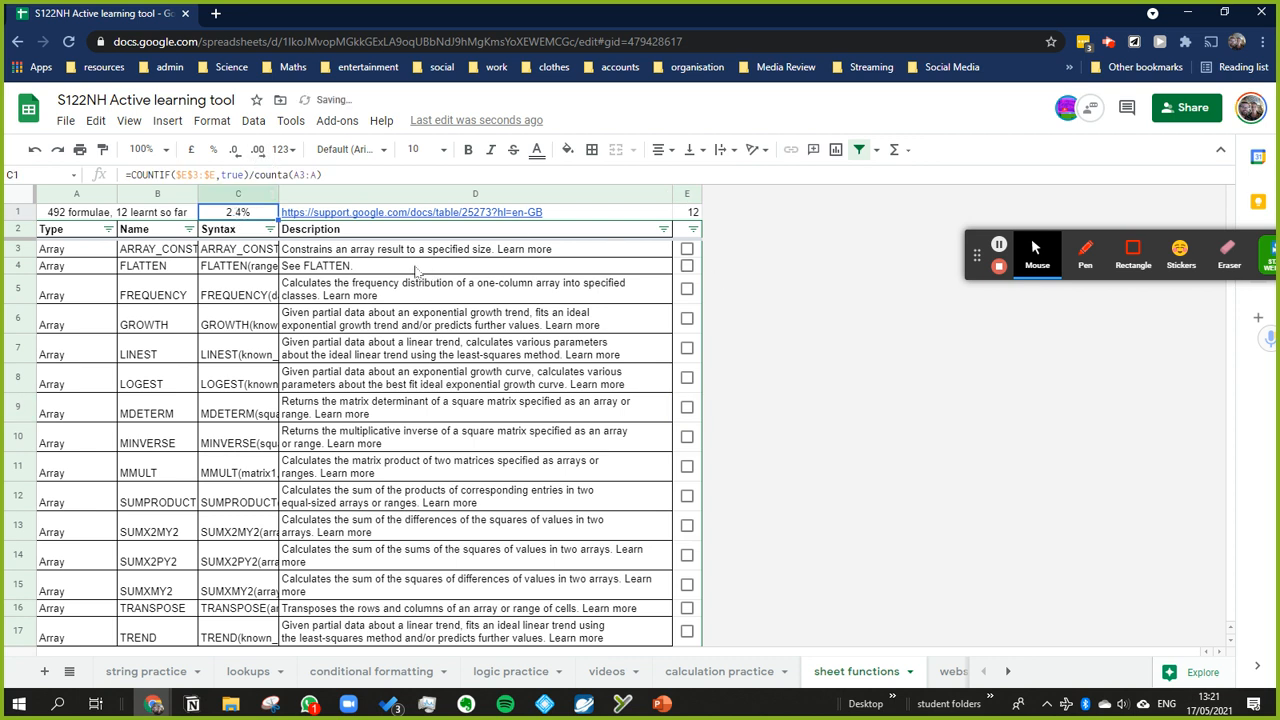